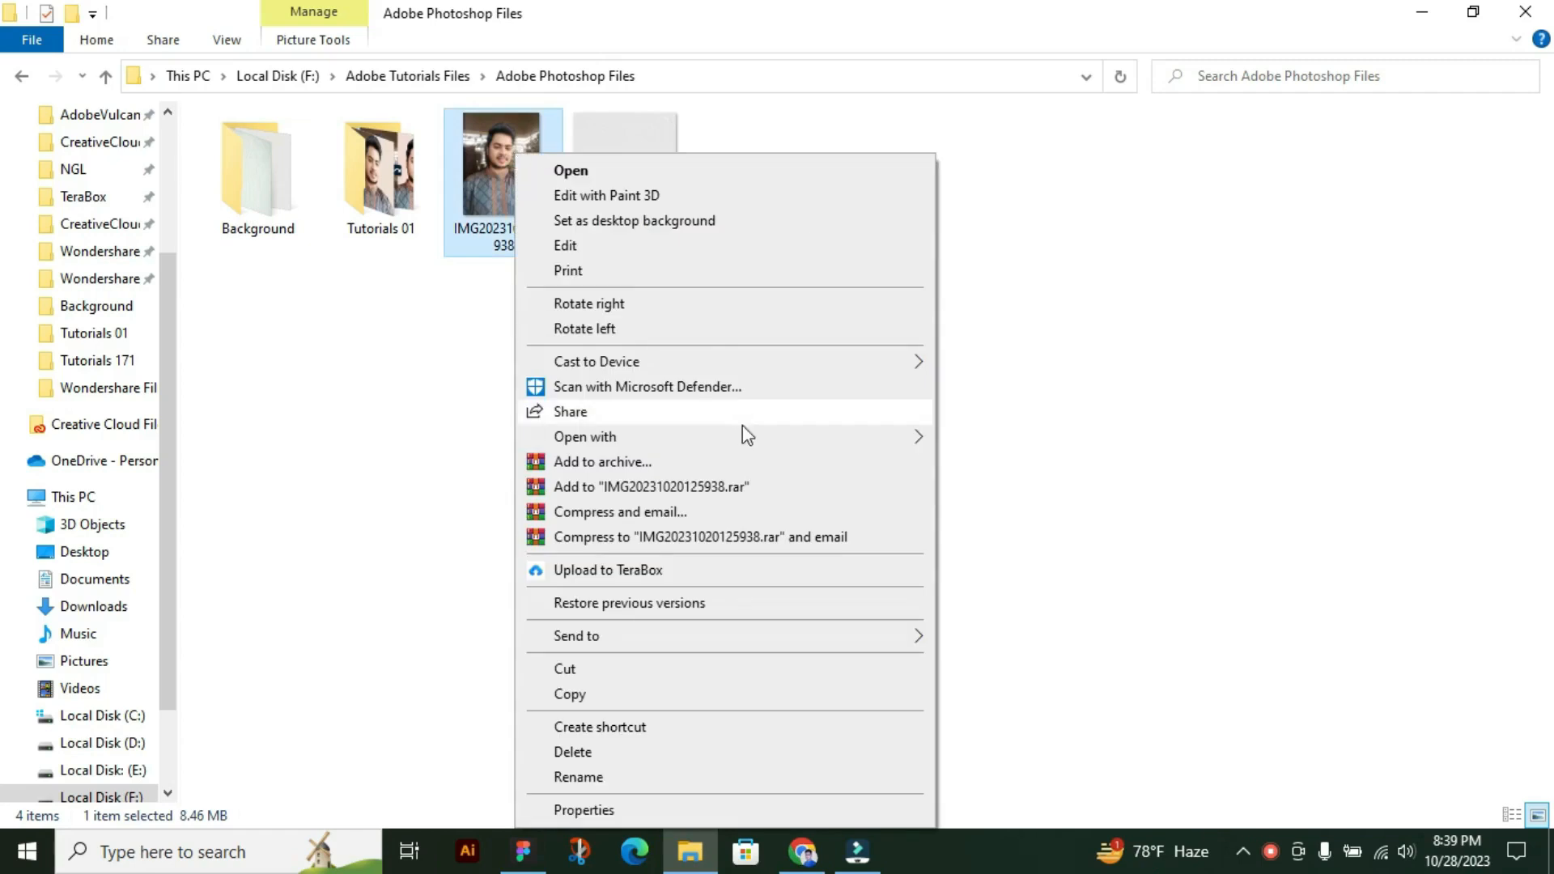
Open the portrait photo IMG20231020125938.jpg in Photoshop and unlock its image layer
mouse_move(795, 440)
left_click(1041, 462)
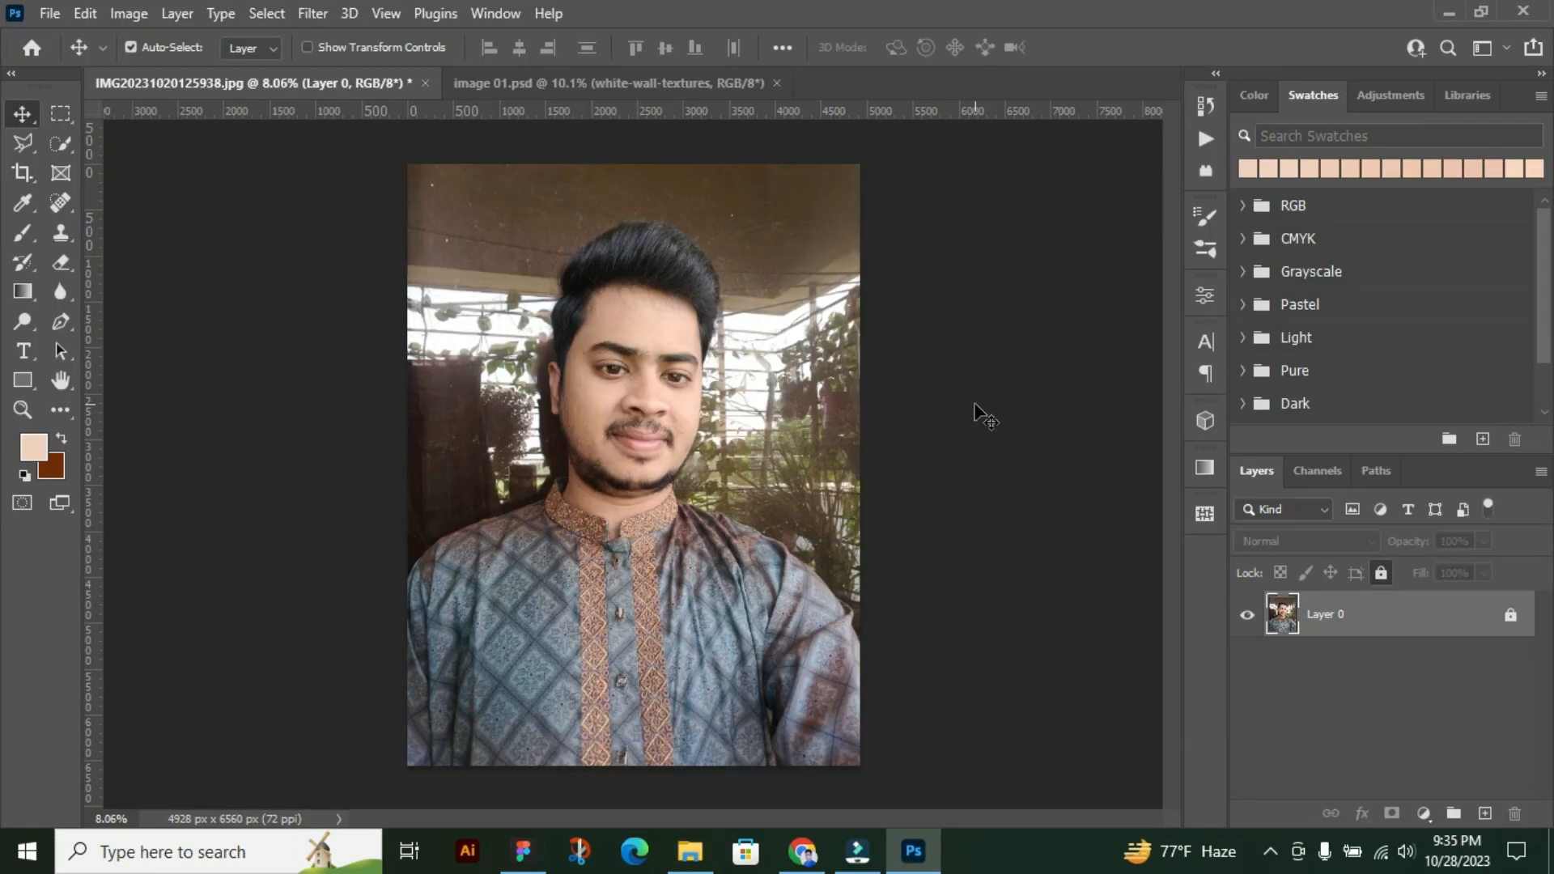
left_click(1520, 622)
left_click(1514, 622)
Crop the portrait to a 720 by 720 square ratio, framing the head with some space above the hair
left_click(23, 180)
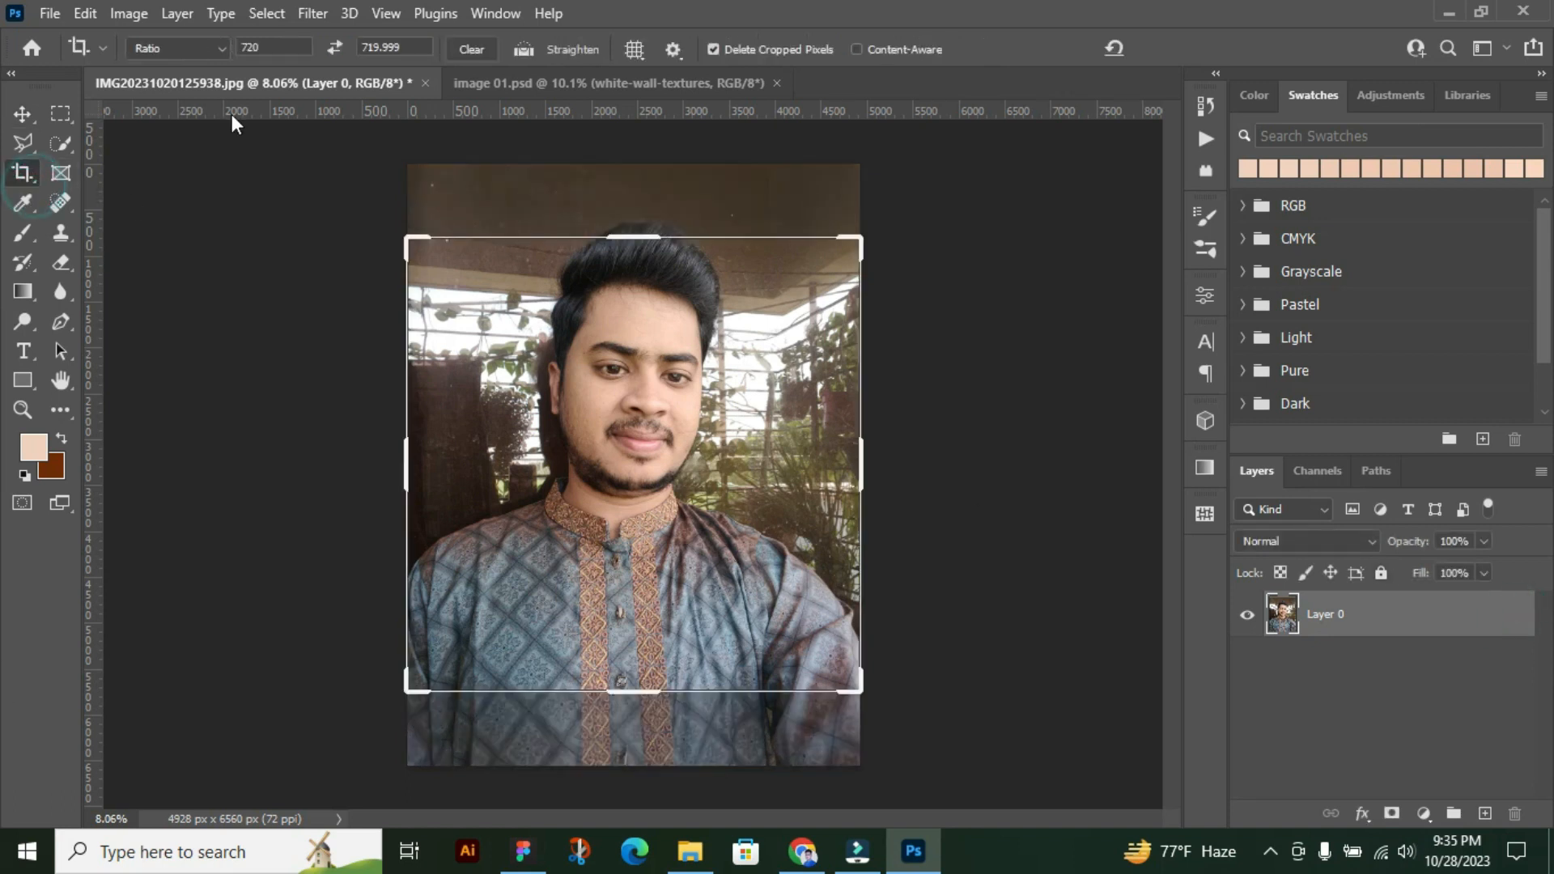
double_click(405, 47)
type("720")
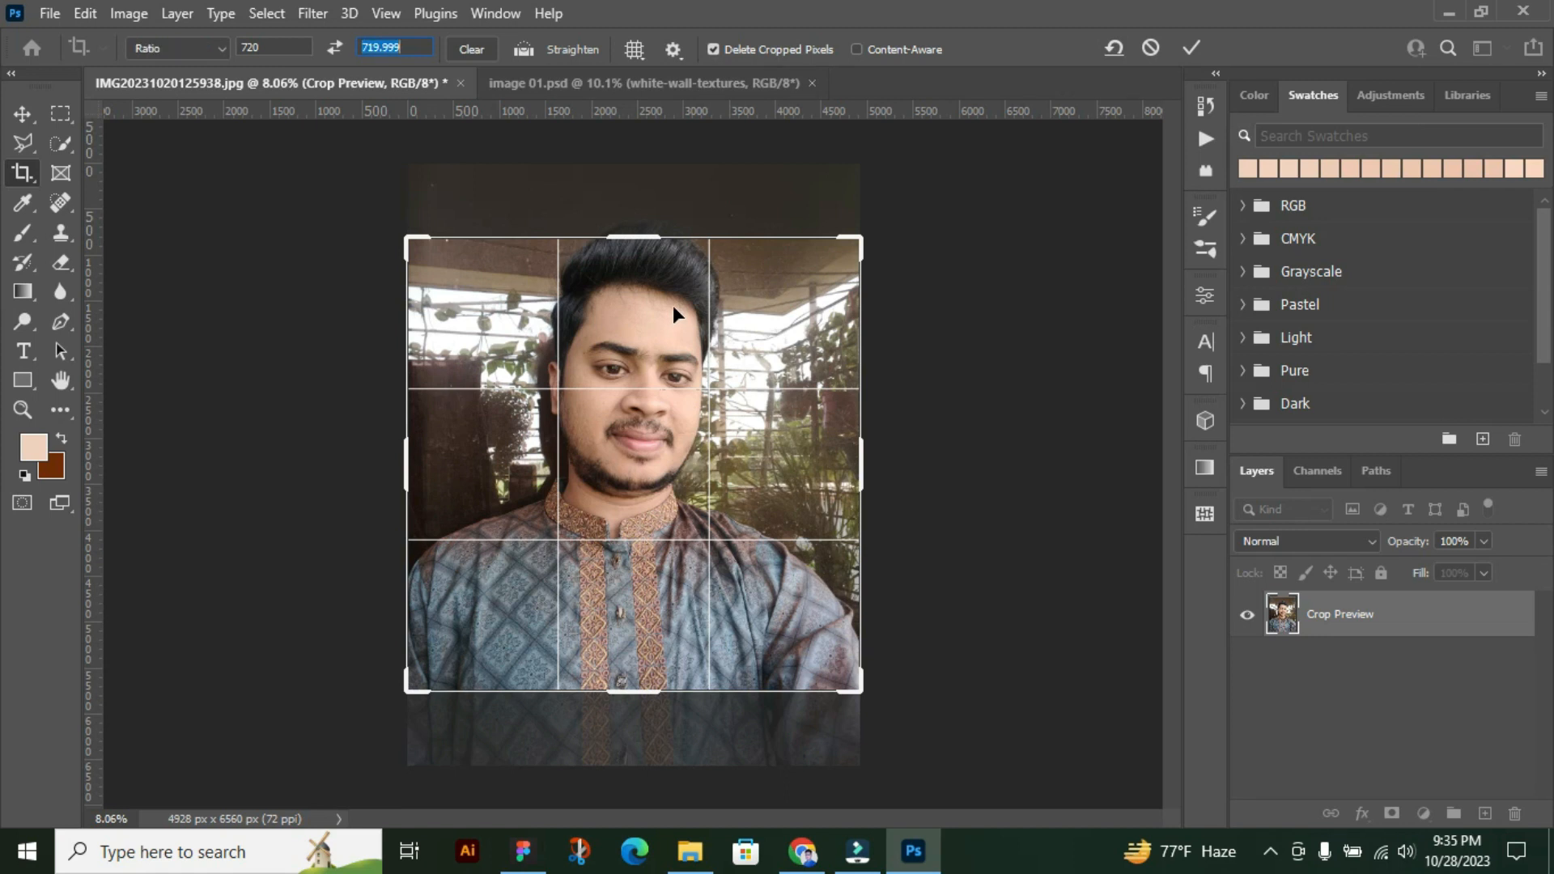
type("720")
left_click_drag(689, 439, 692, 476)
left_click(1187, 48)
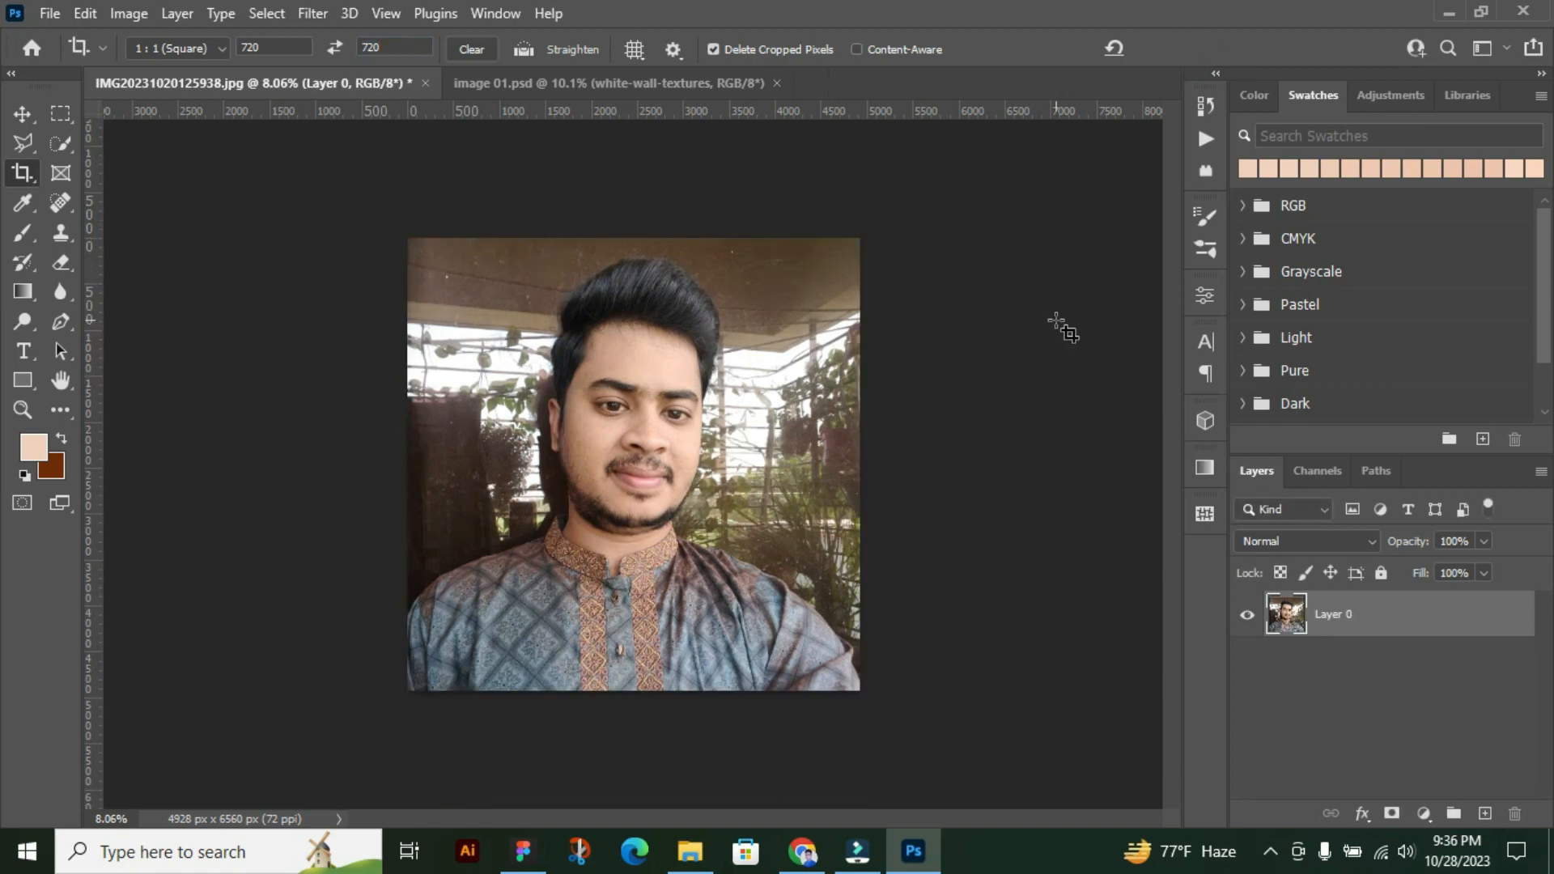
Add a new layer filled with the peach foreground colour and place it beneath the portrait layer
left_click(1485, 813)
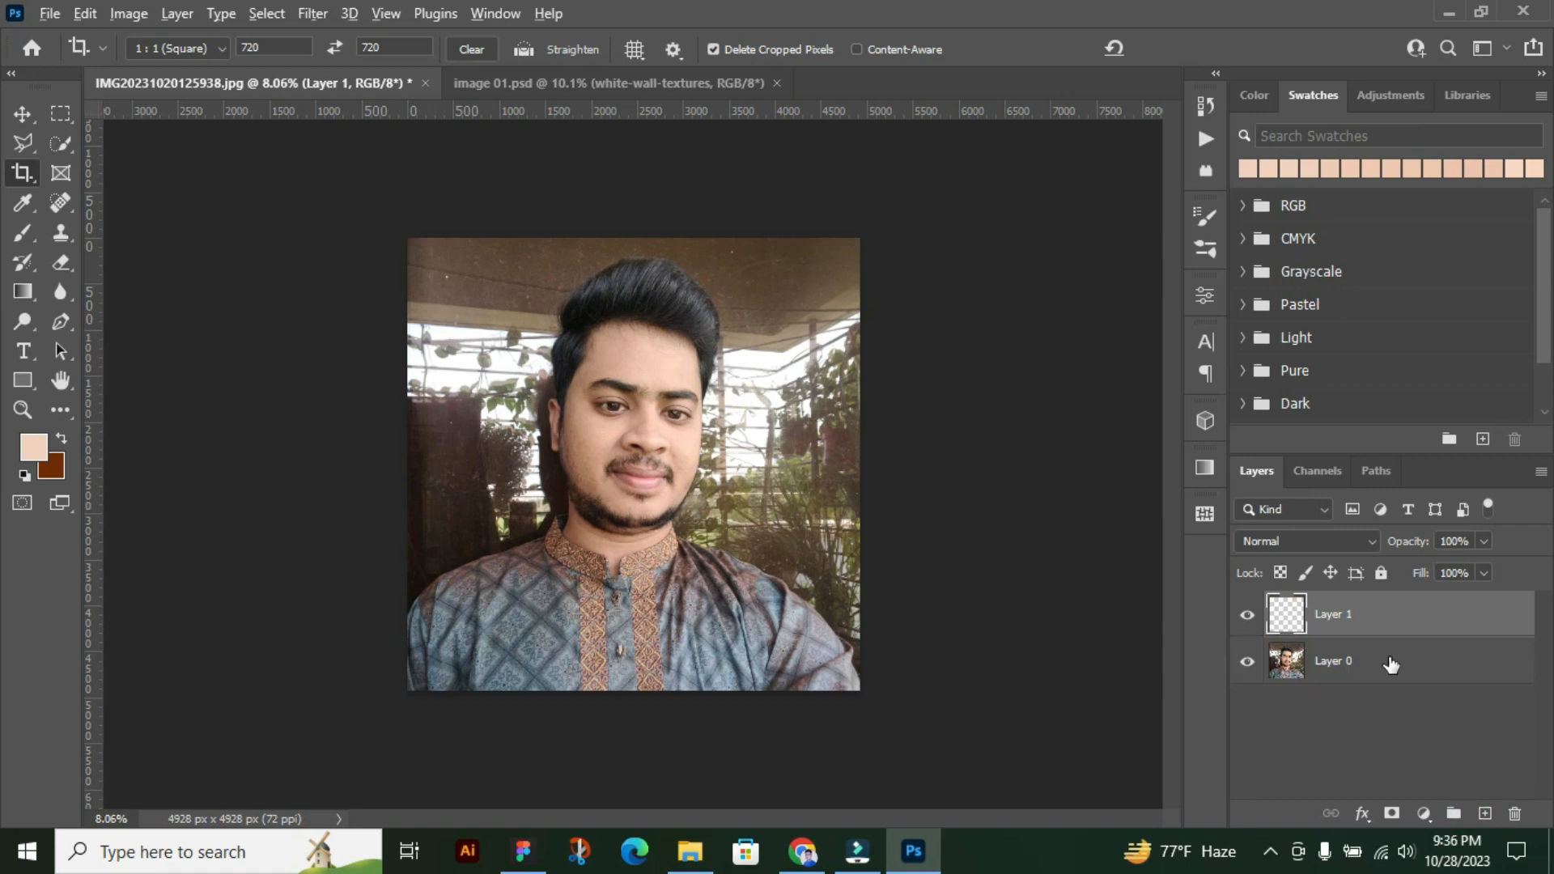
key("alt+Delete")
left_click(1353, 617)
left_click_drag(1353, 617, 1355, 697)
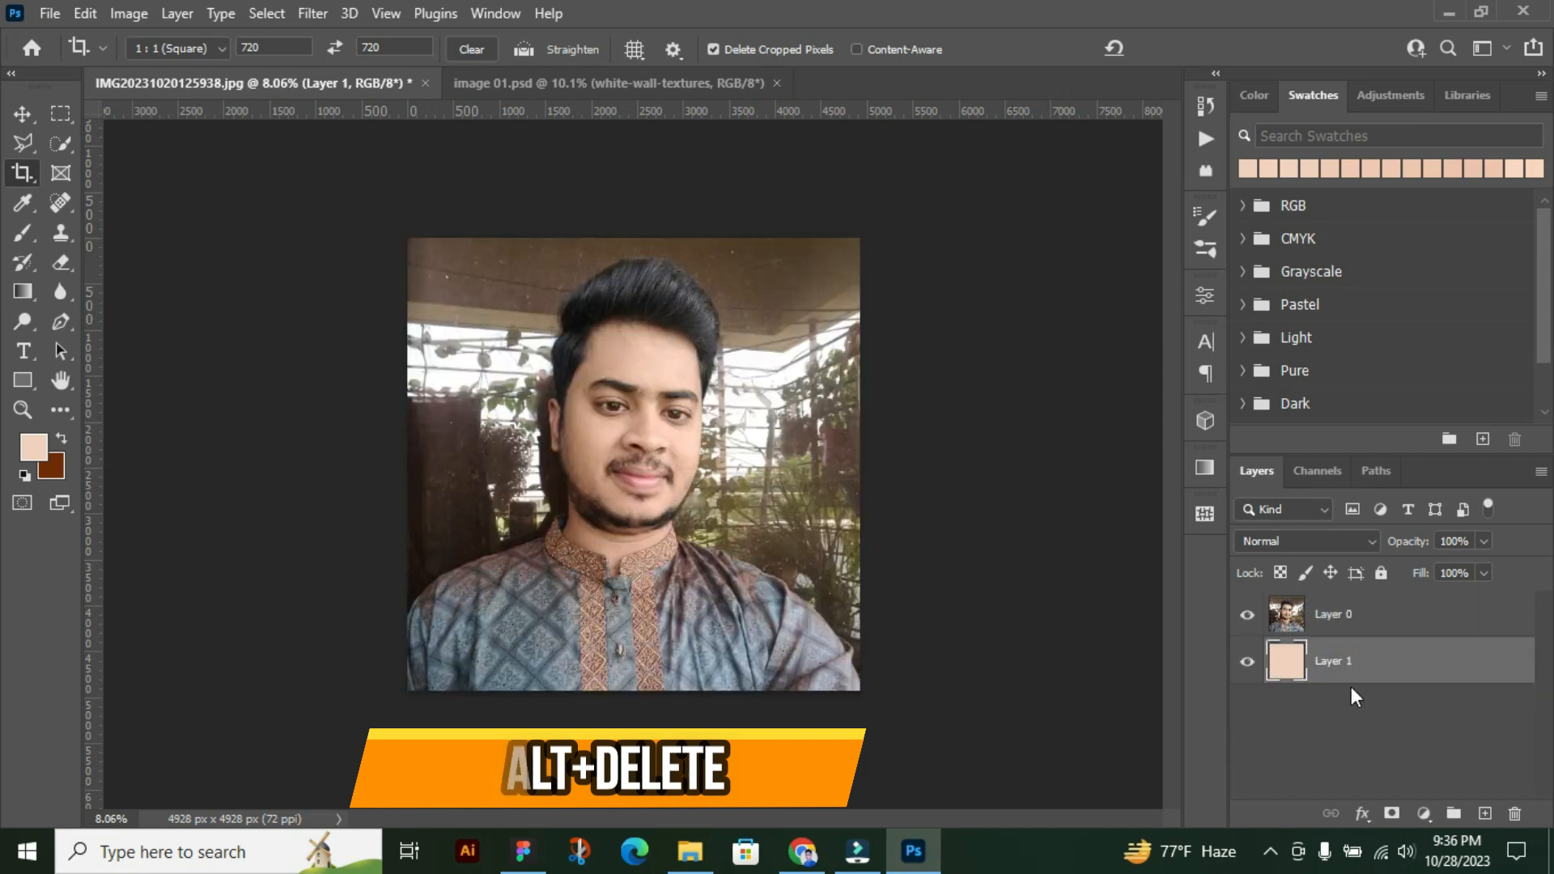
Add a Curves adjustment above the portrait layer and raise the RGB curve slightly in the upper midtones to brighten the photo
left_click(1358, 617)
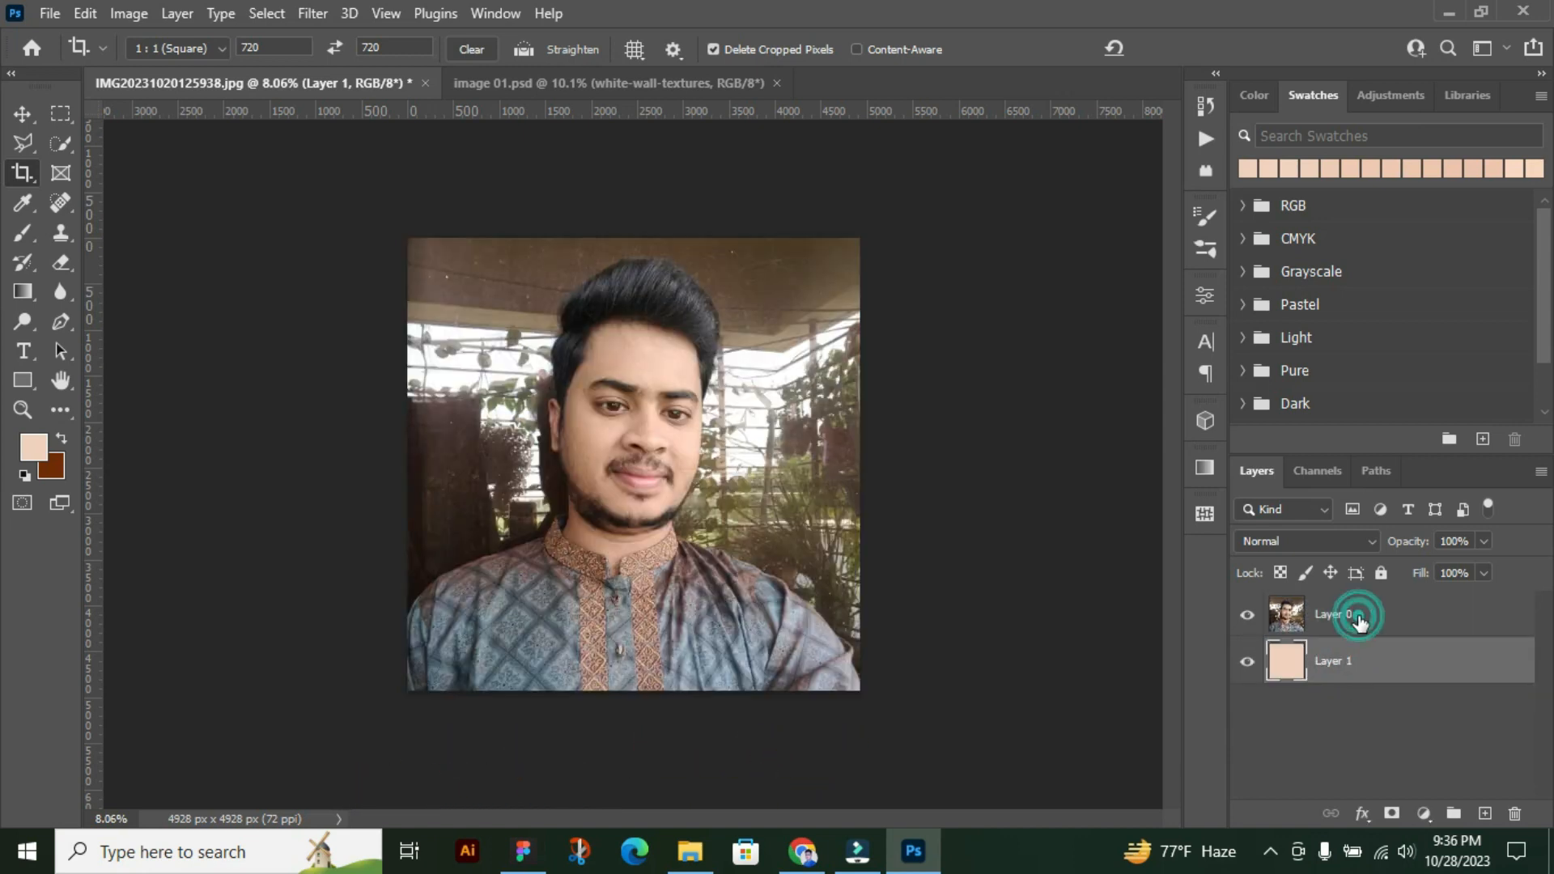
left_click(1422, 813)
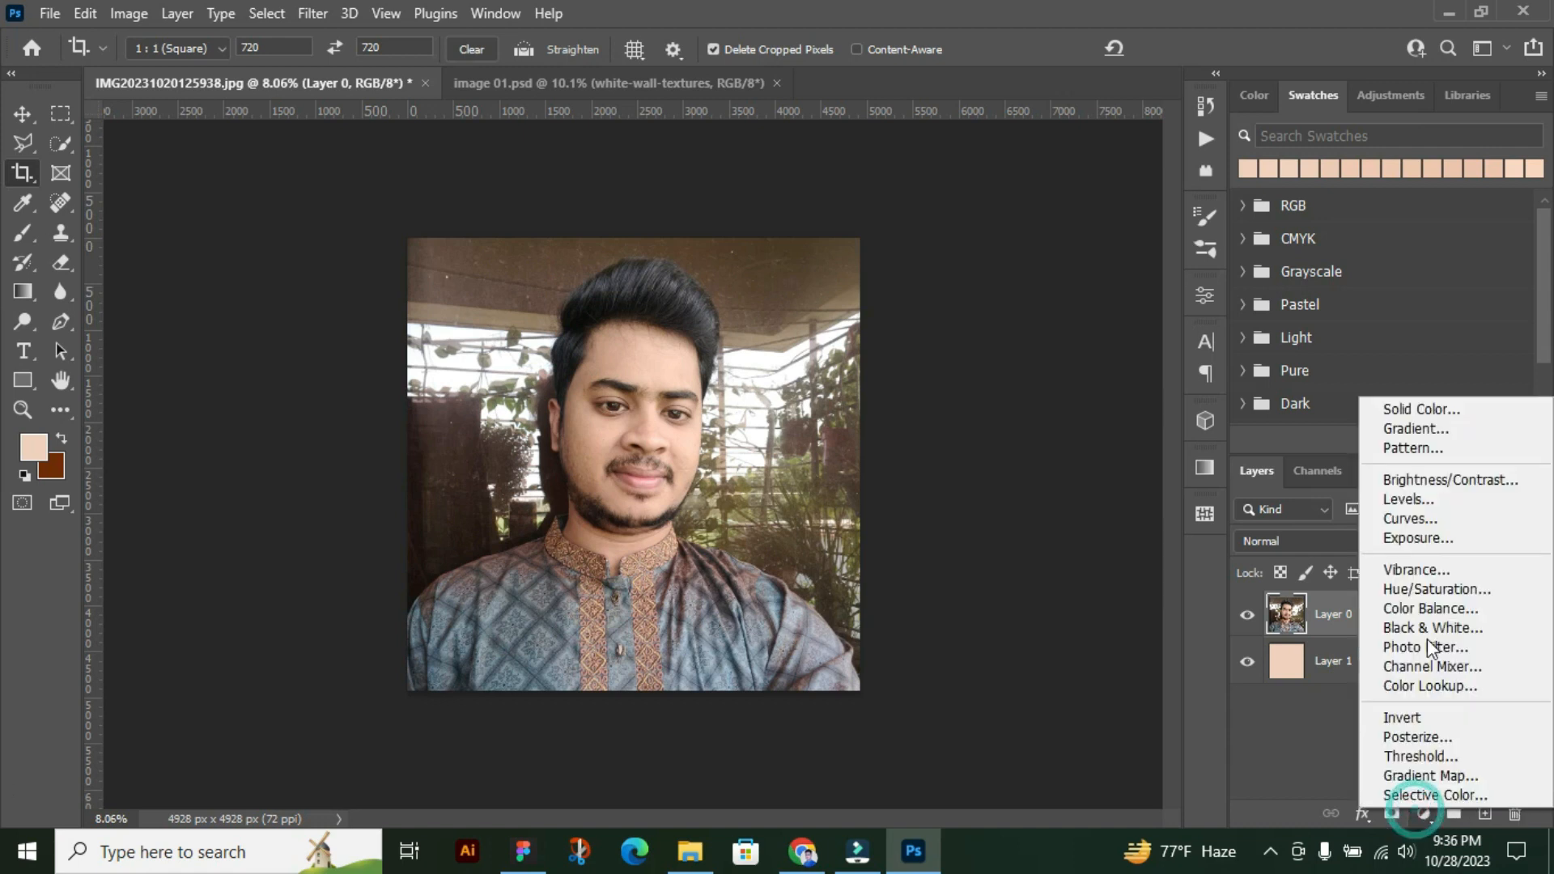
left_click(1436, 520)
left_click_drag(1063, 501, 1053, 499)
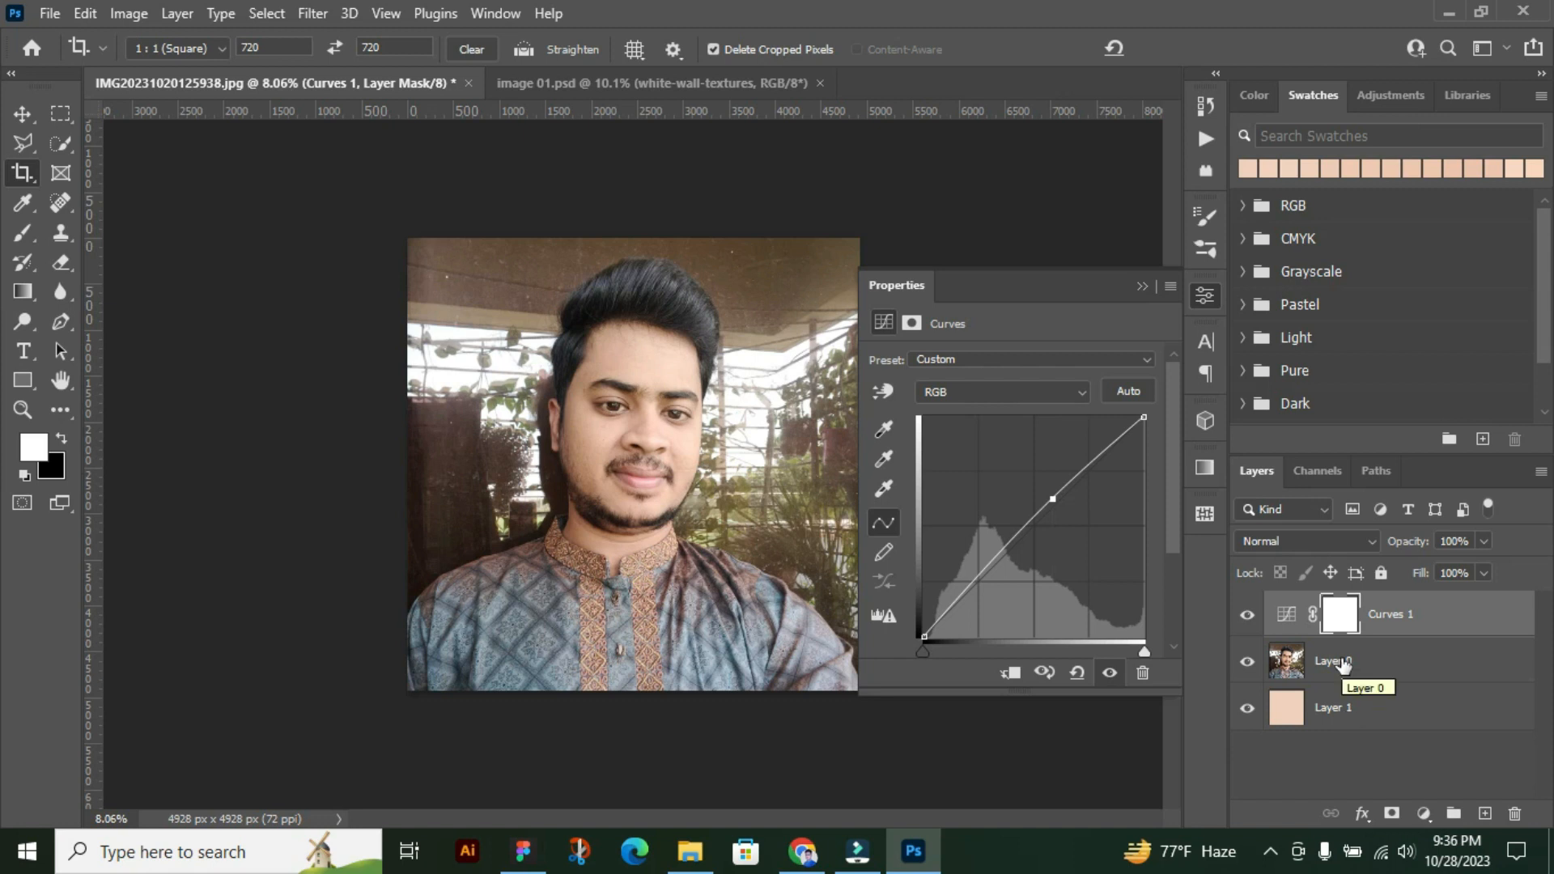
Remove the dark spots and stray hairs on the ear-side cheek of Layer 0 with a size 100 content-aware Spot Healing Brush
left_click(1342, 662)
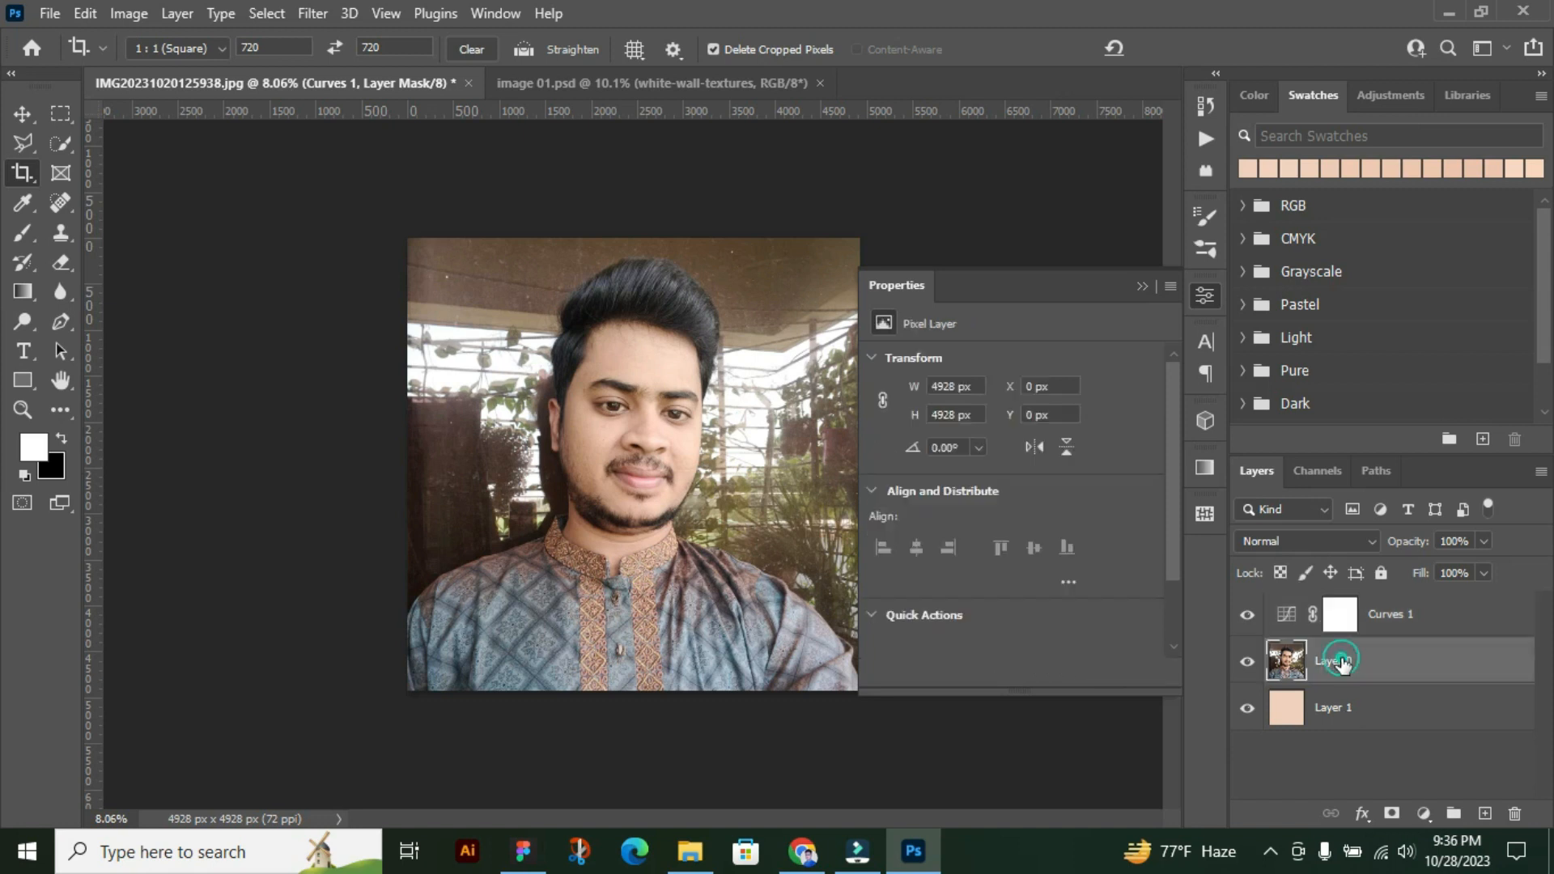
left_click(1142, 288)
left_click_drag(63, 197, 162, 201)
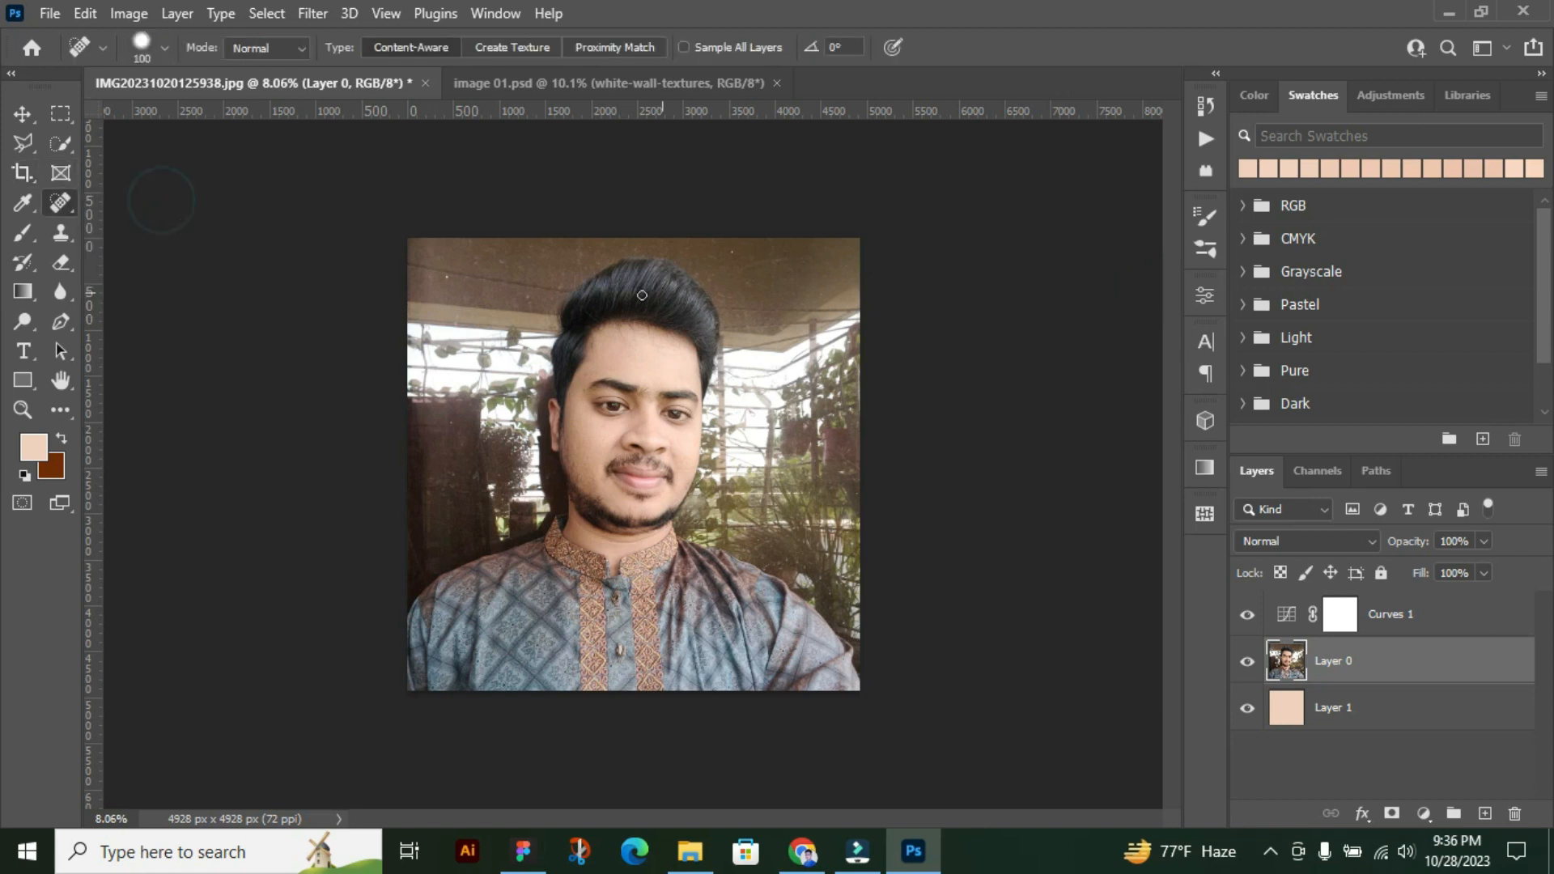
scroll(642, 296, "up", 6)
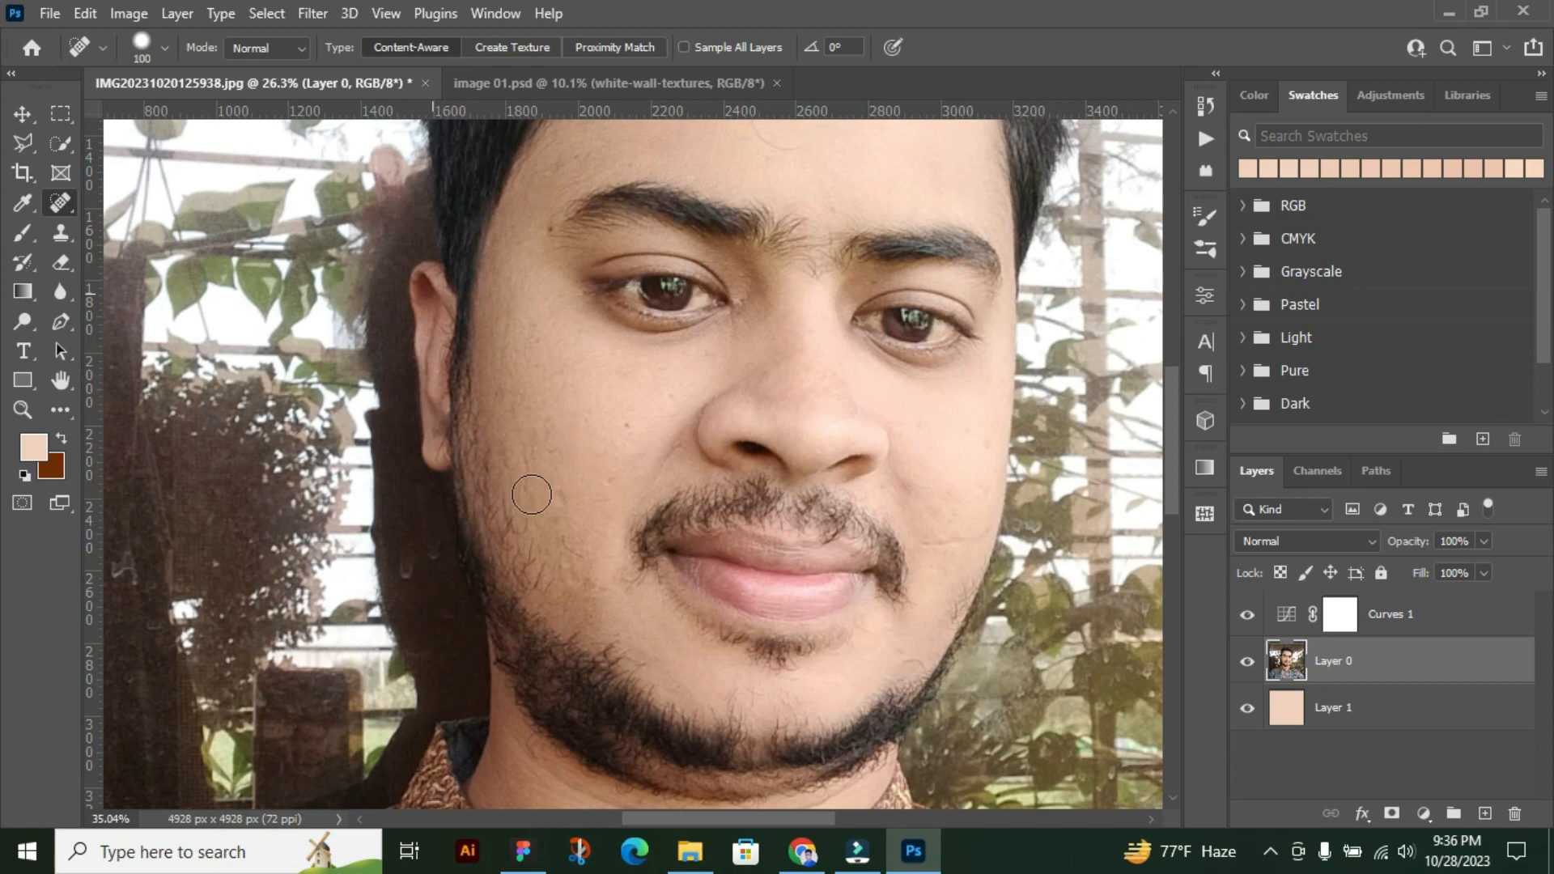
scroll(532, 495, "up", 3)
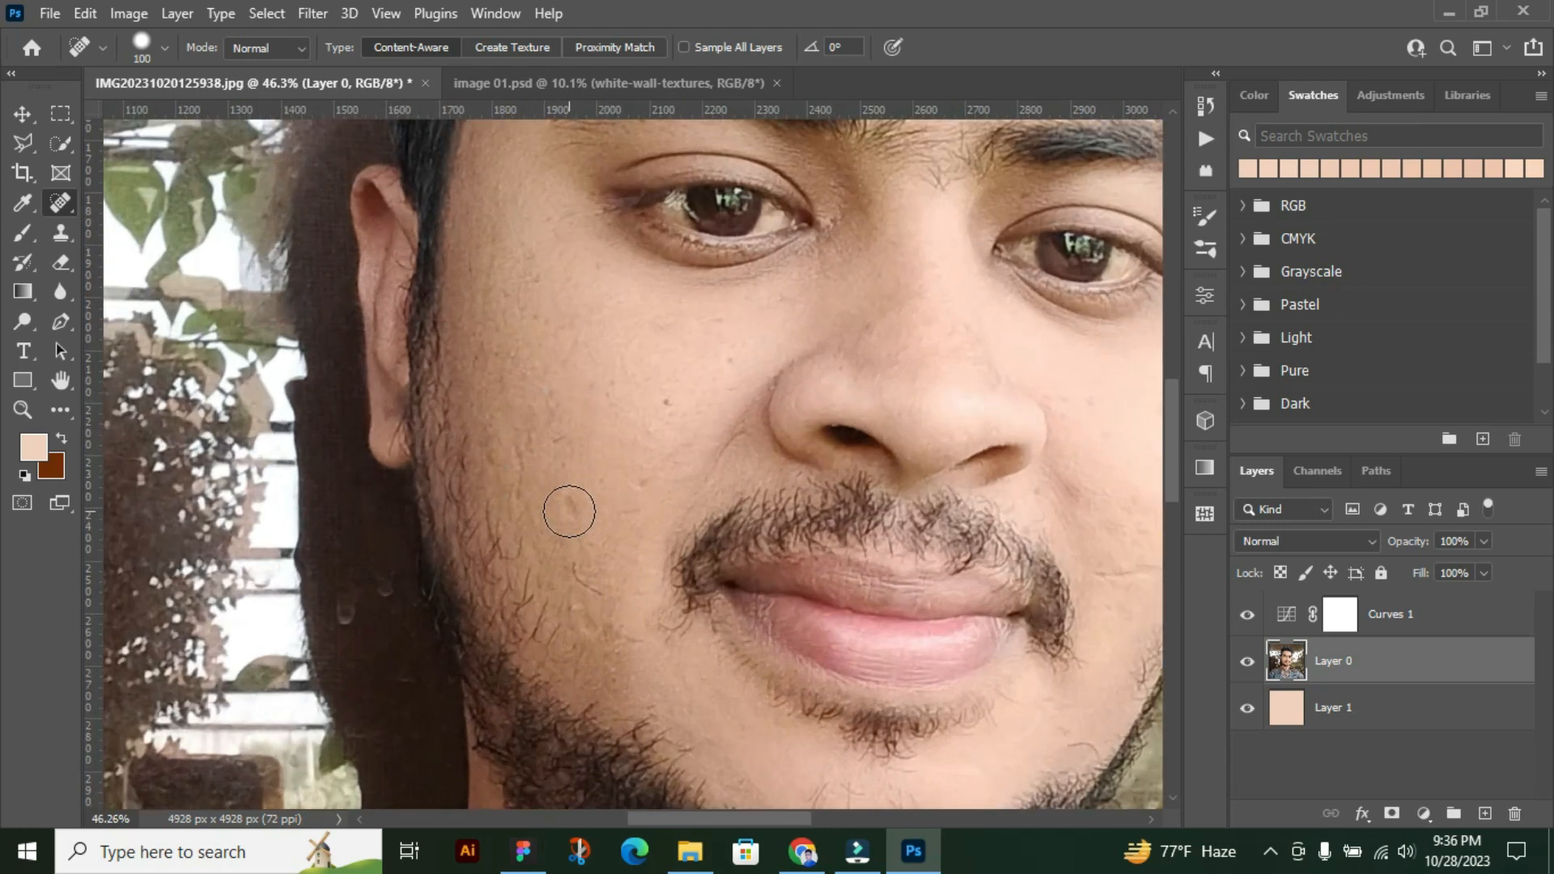
left_click(569, 511)
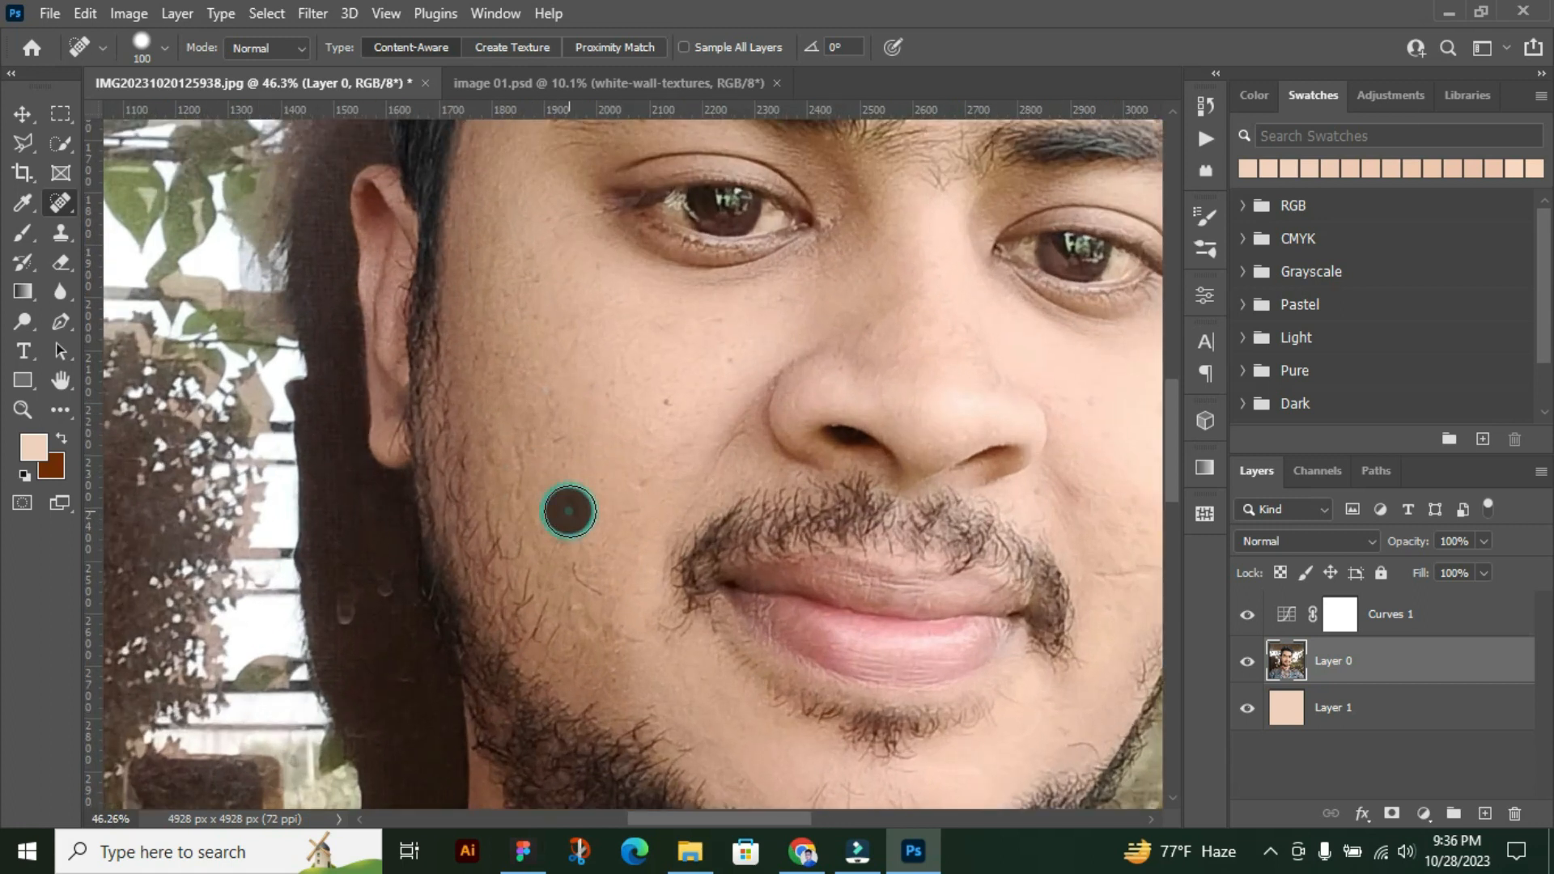
left_click(553, 407)
left_click(509, 463)
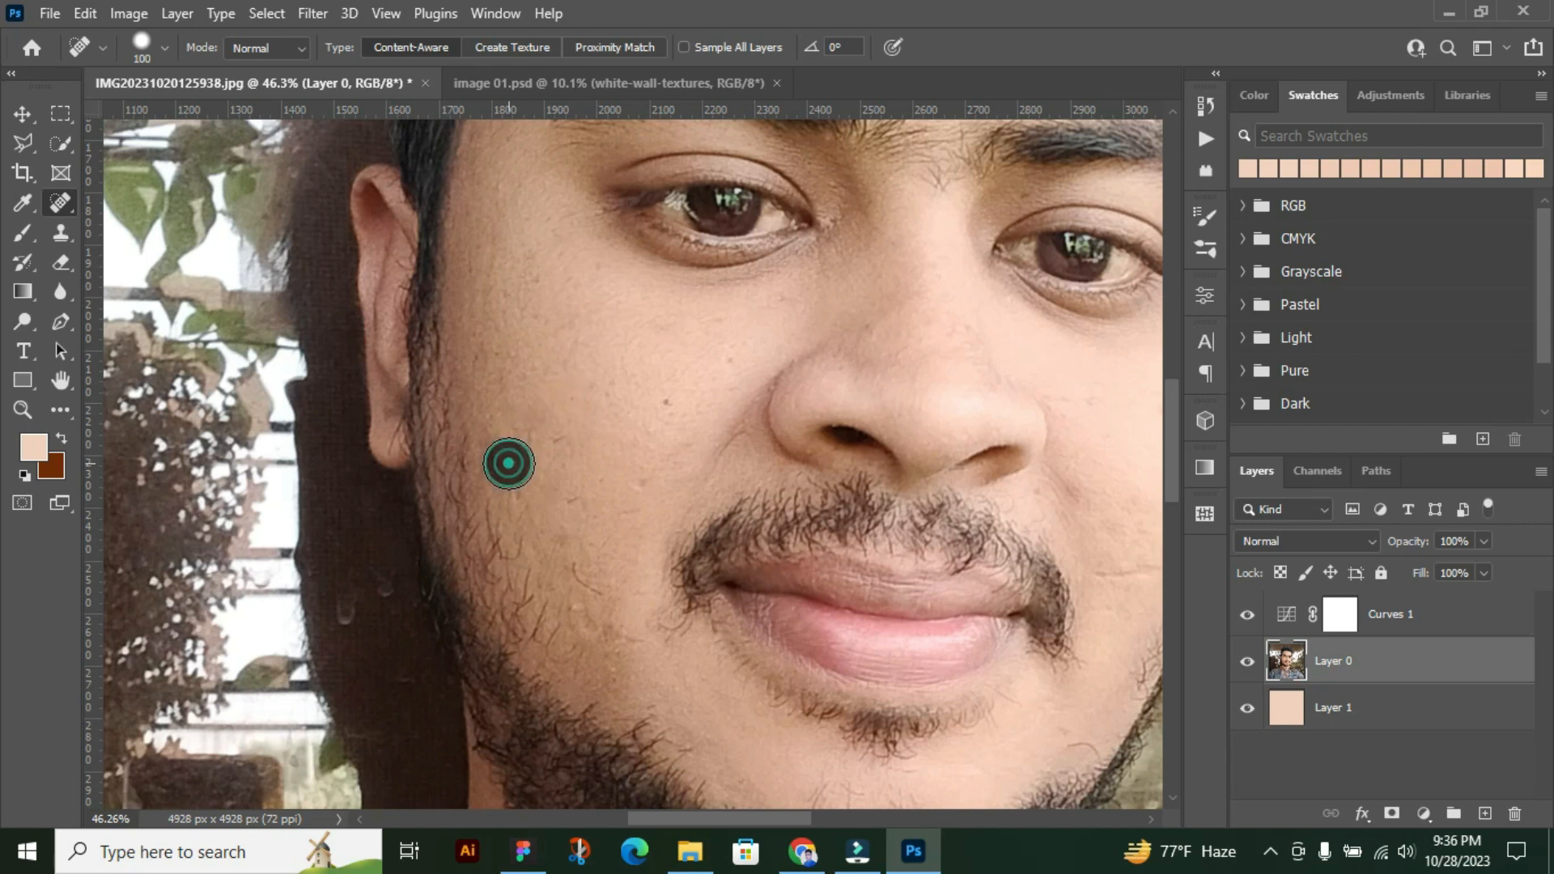
left_click(527, 484)
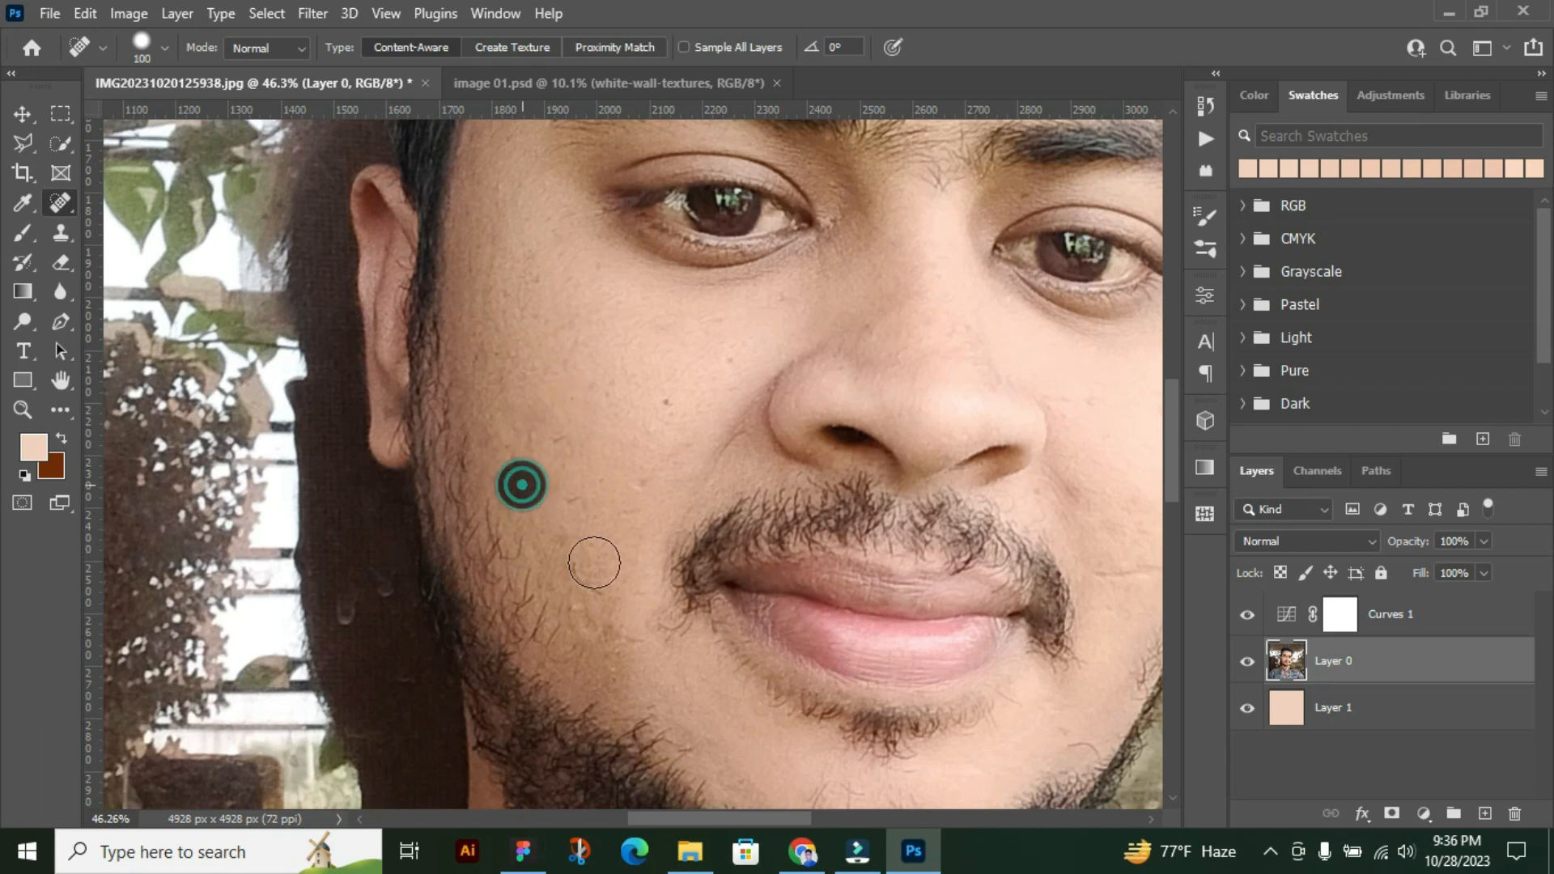
left_click(607, 635)
left_click(591, 619)
left_click(657, 486)
left_click(664, 408)
Heal the blemishes and fine lines on the opposite cheek, from beside the mustache up to below the eye
scroll(478, 410, "down", 4)
scroll(897, 478, "up", 8)
left_click(832, 433)
left_click(887, 538)
left_click(964, 515)
left_click(944, 531)
left_click(880, 542)
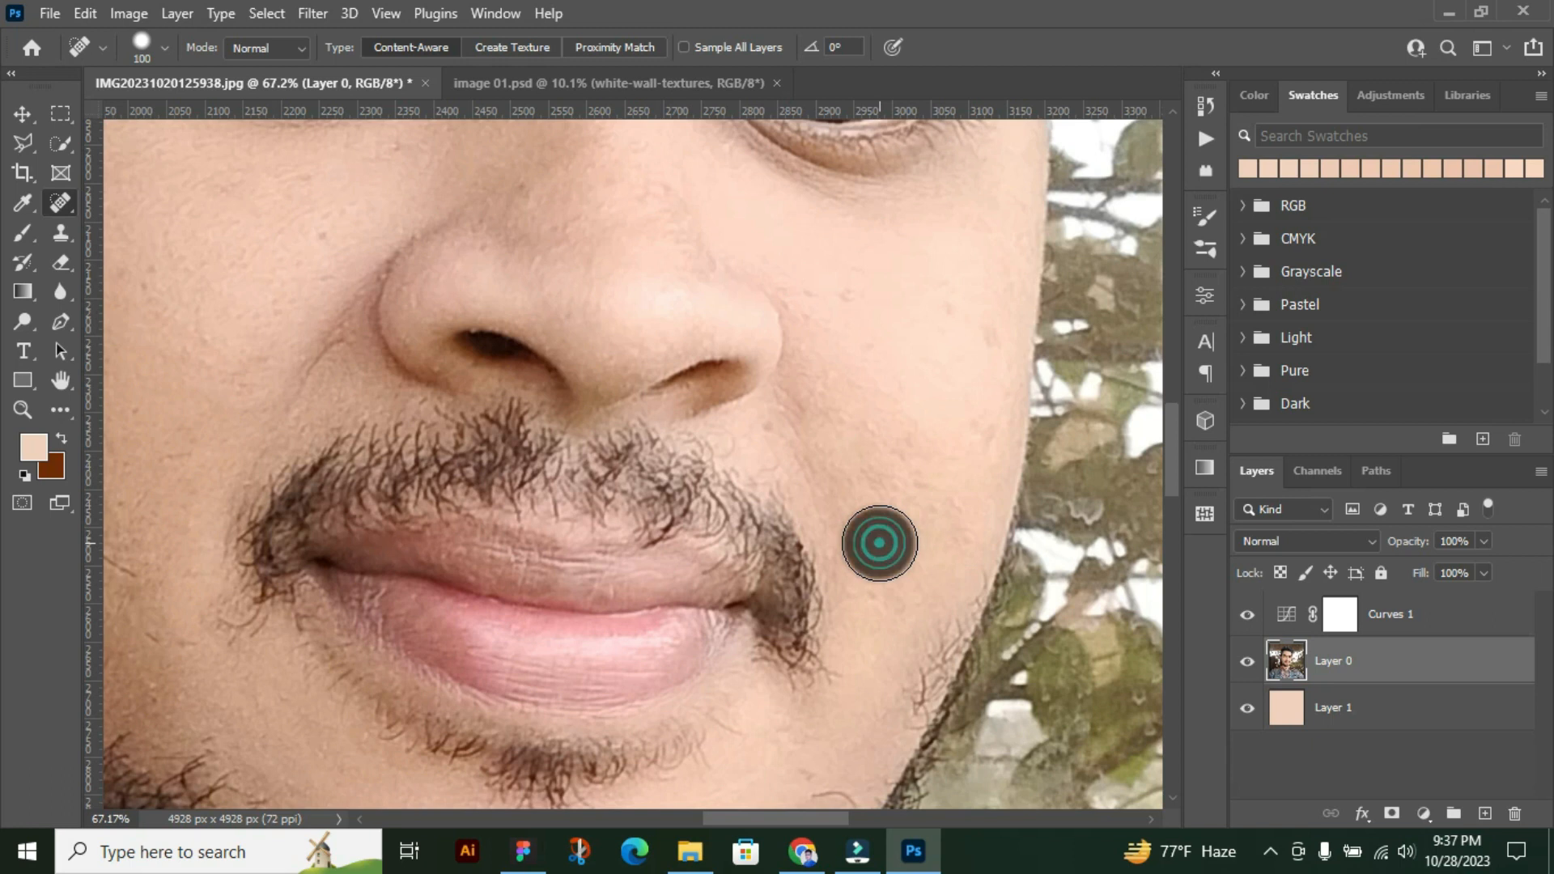
left_click(857, 297)
left_click(964, 422)
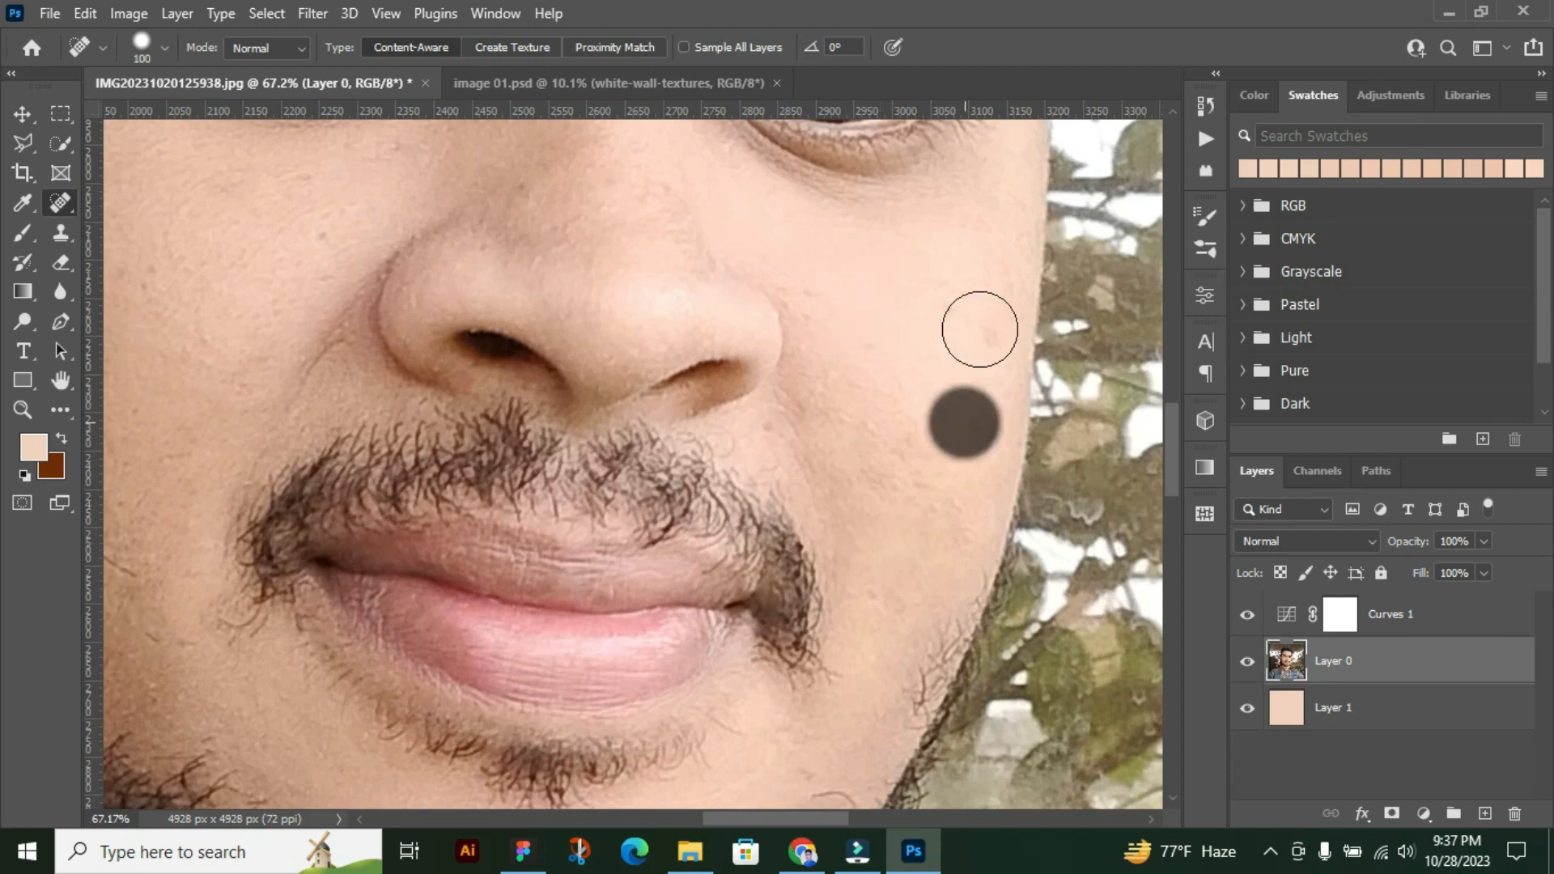
left_click(980, 329)
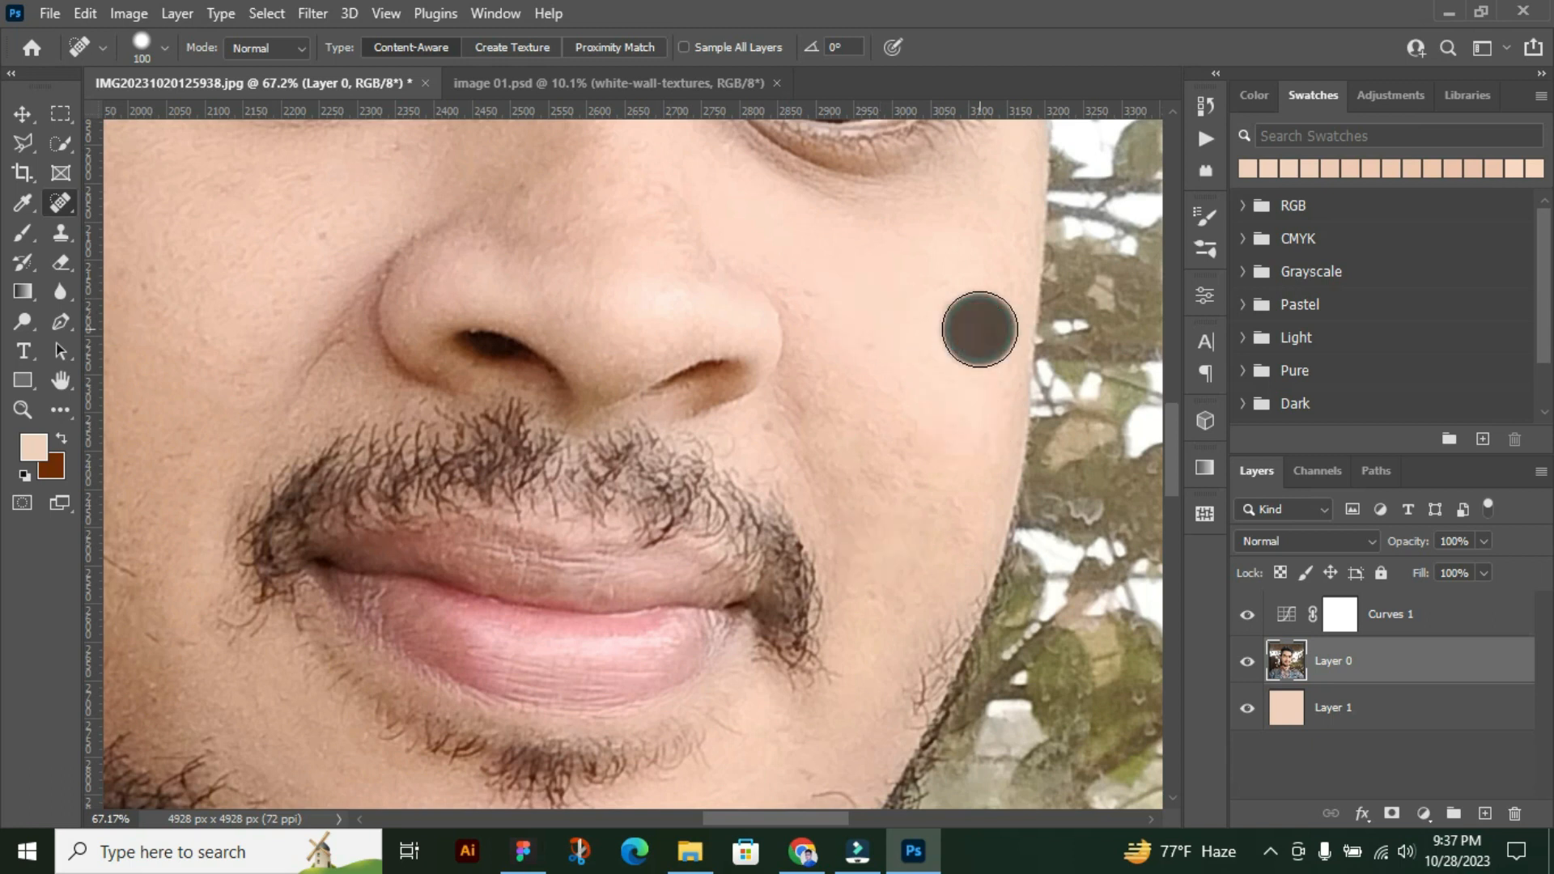
Heal the remaining blemishes near the nose and on the ear-side cheek next to the corner of the mouth
scroll(461, 340, "down", 3)
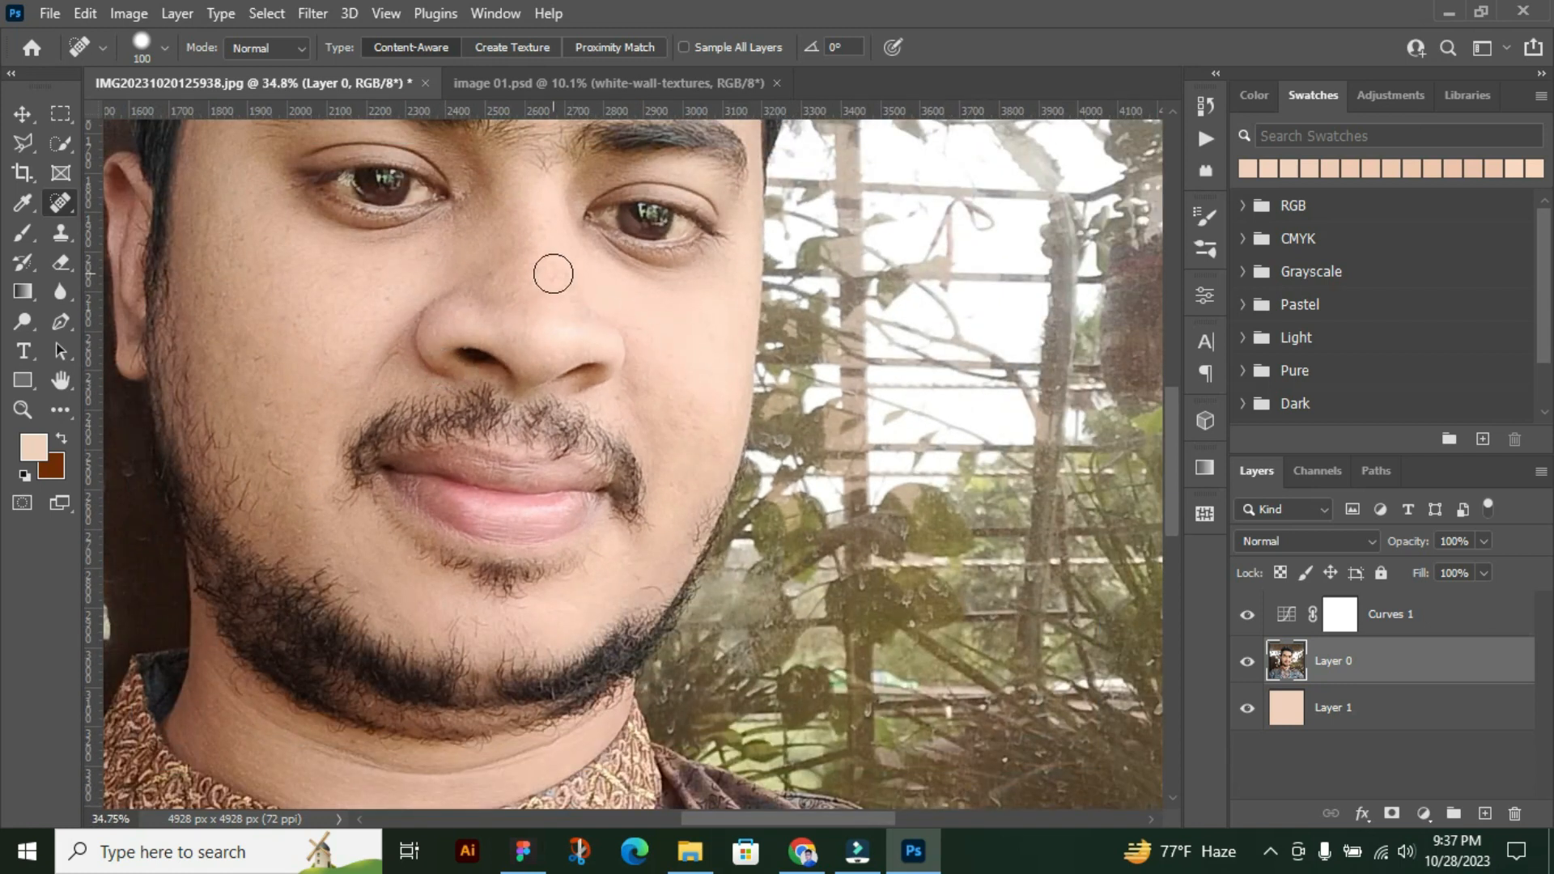
scroll(566, 292, "up", 2)
left_click(600, 328)
scroll(693, 433, "down", 3)
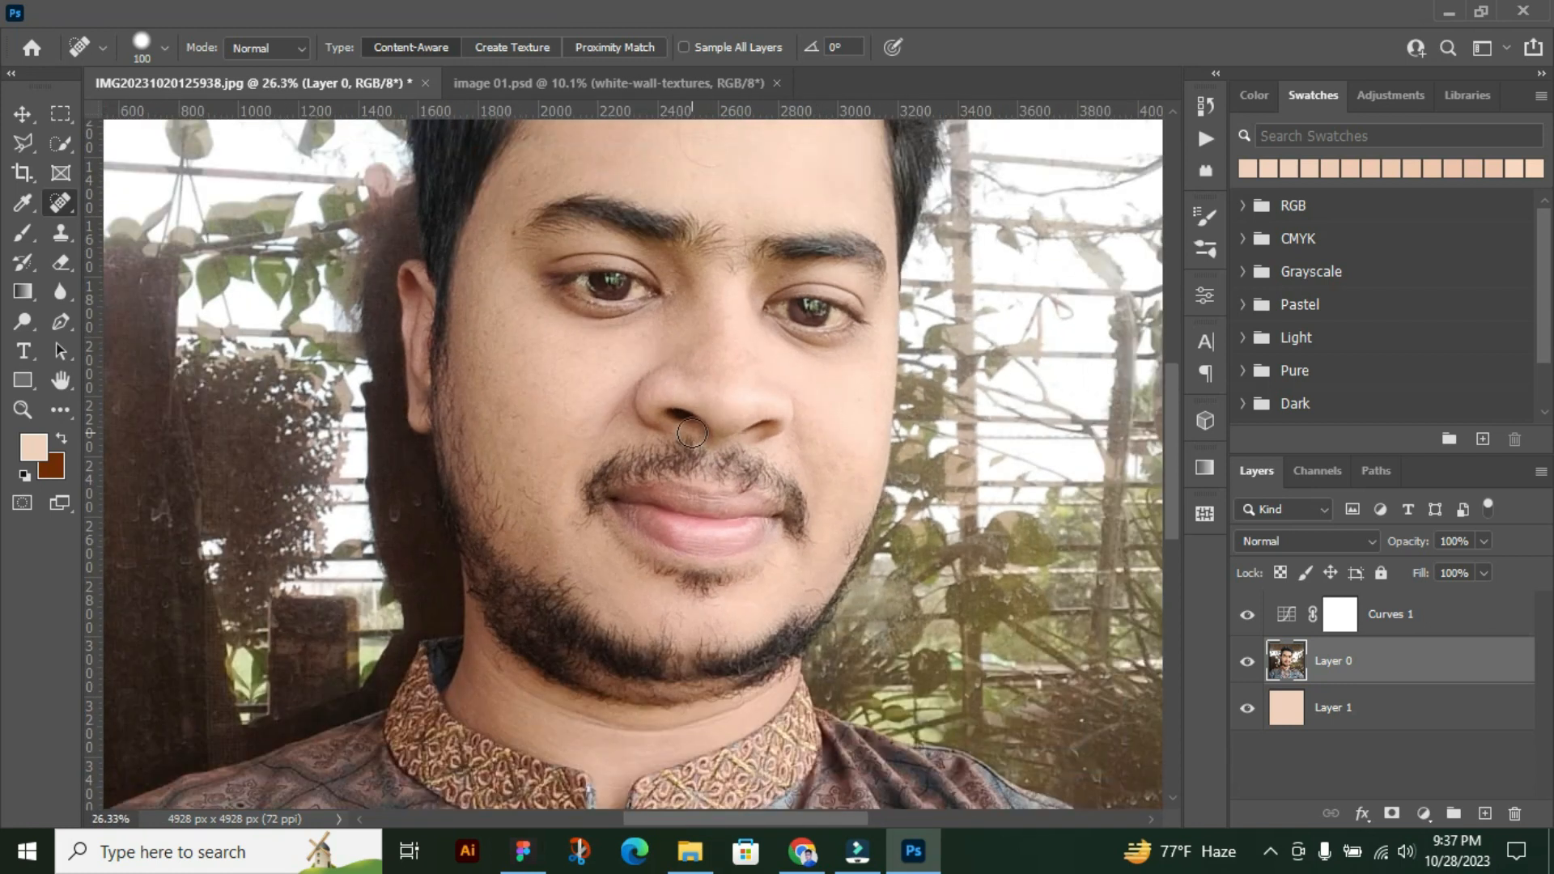
scroll(534, 486, "up", 3)
left_click(587, 545)
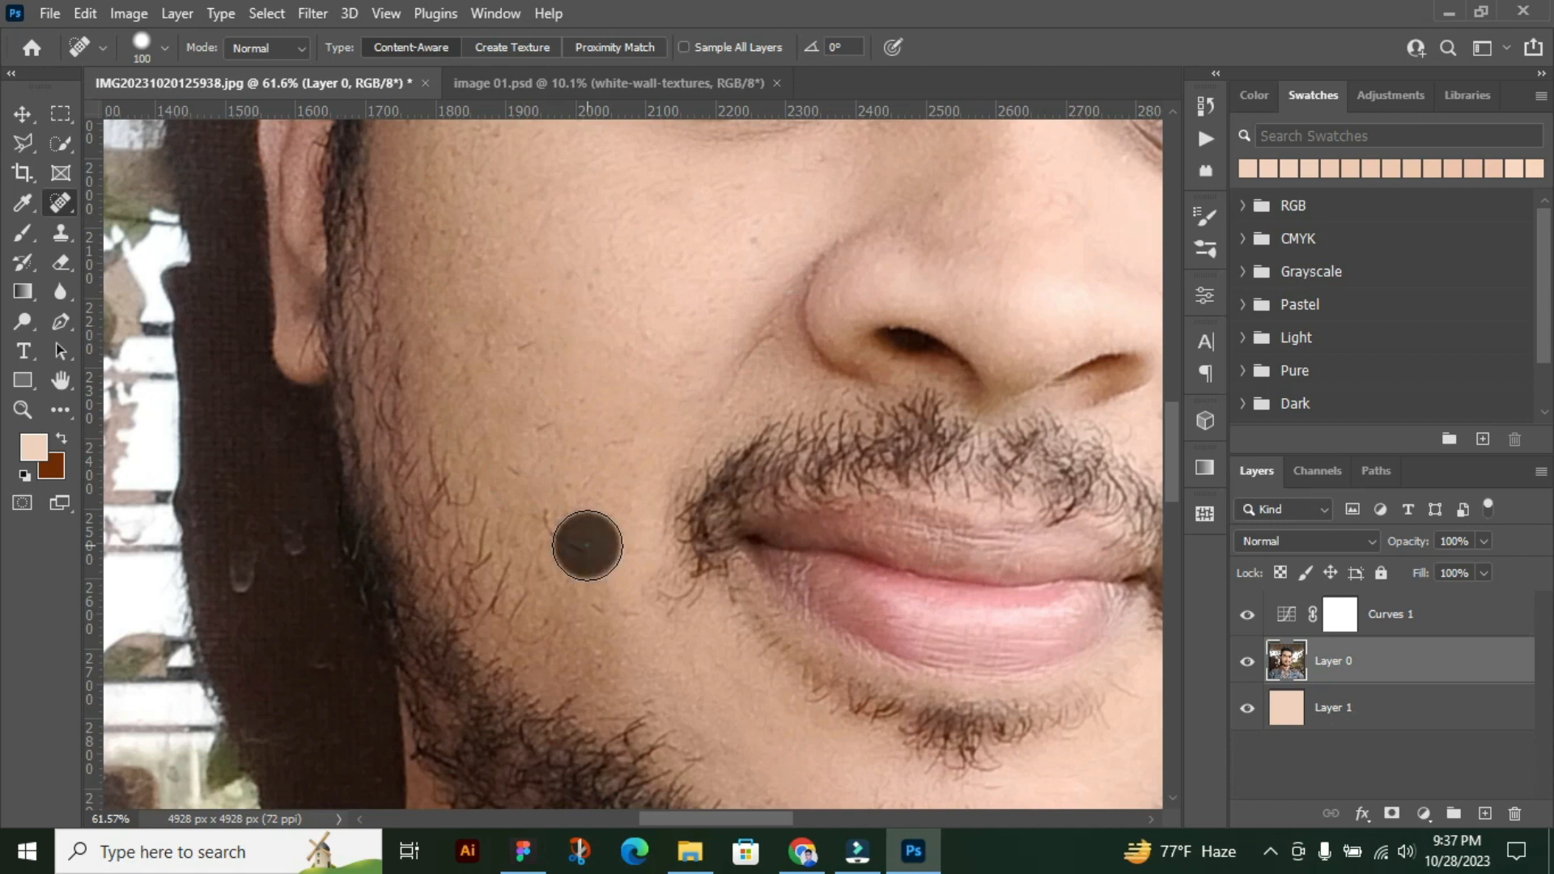
scroll(583, 399, "down", 5)
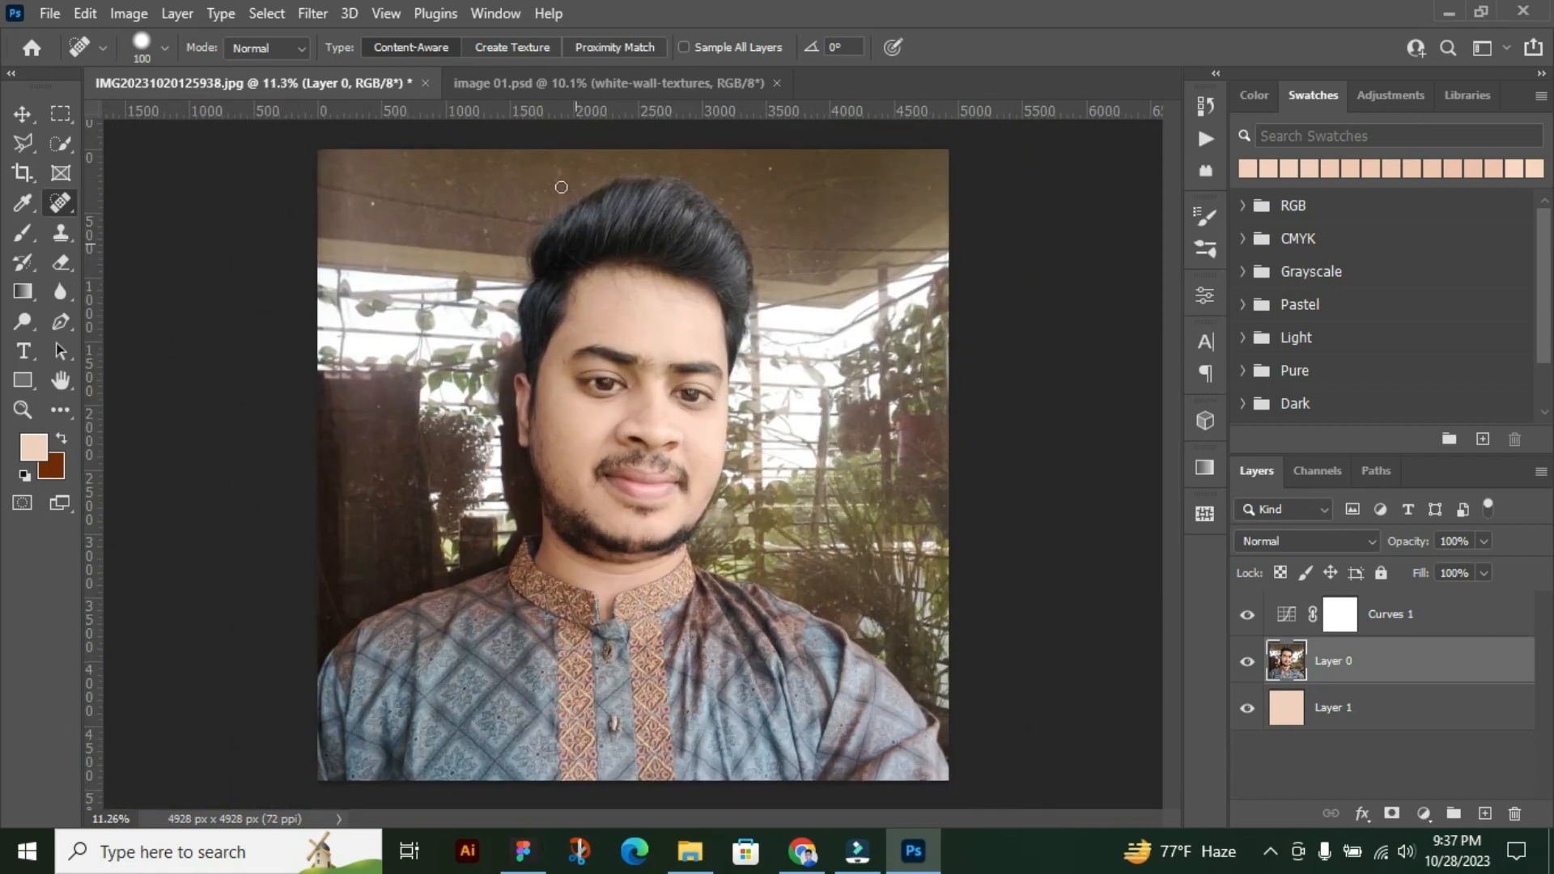
Select the man with the Object Selection tool by enclosing the whole photo
left_click(62, 143)
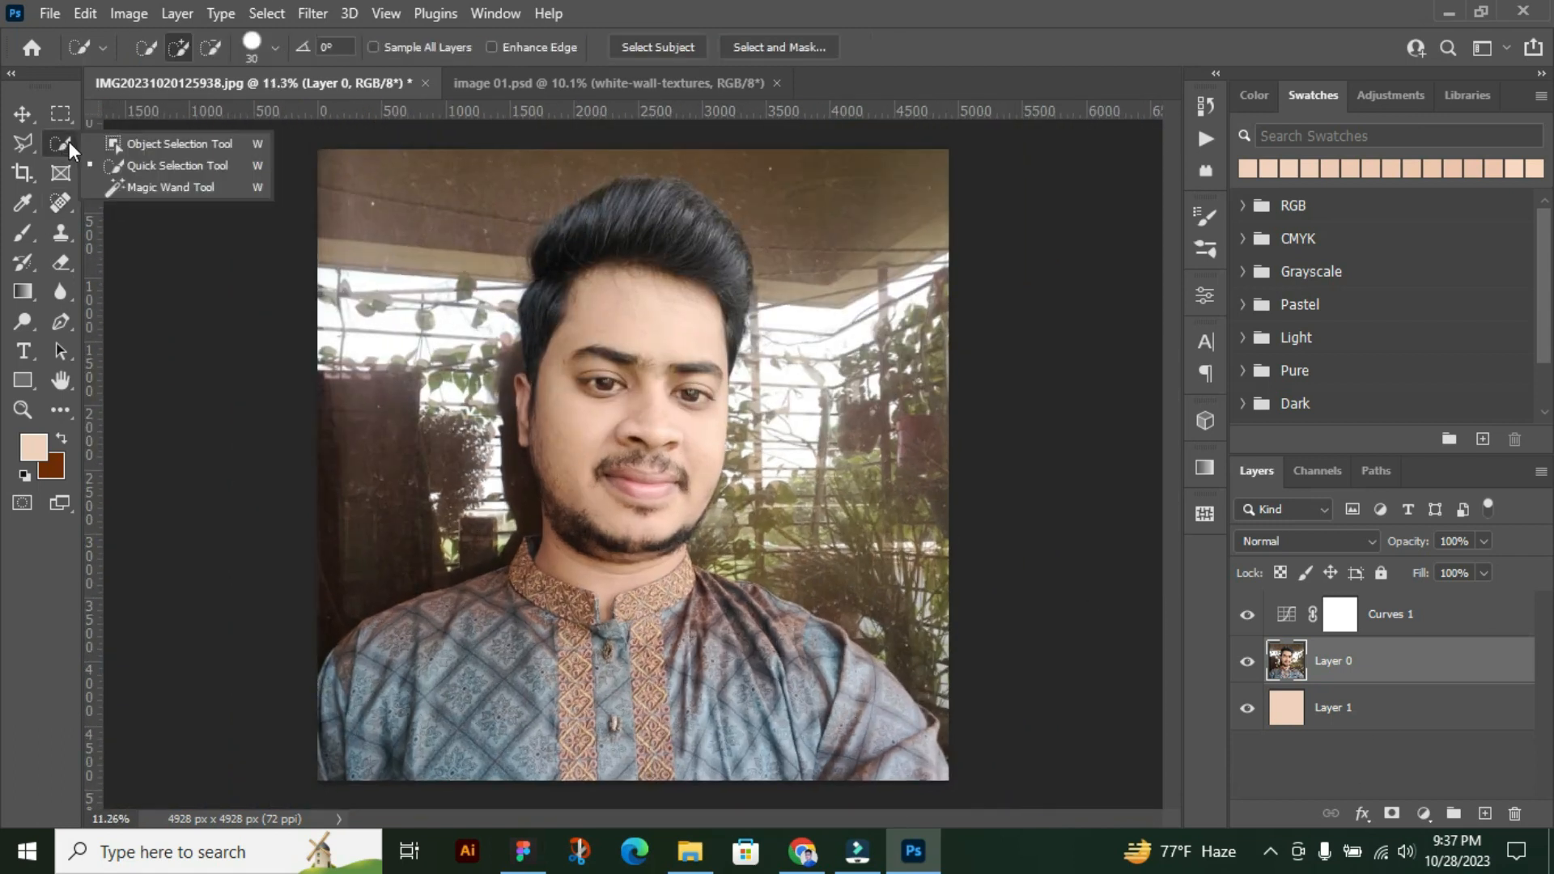
left_click(158, 148)
left_click_drag(319, 146, 963, 787)
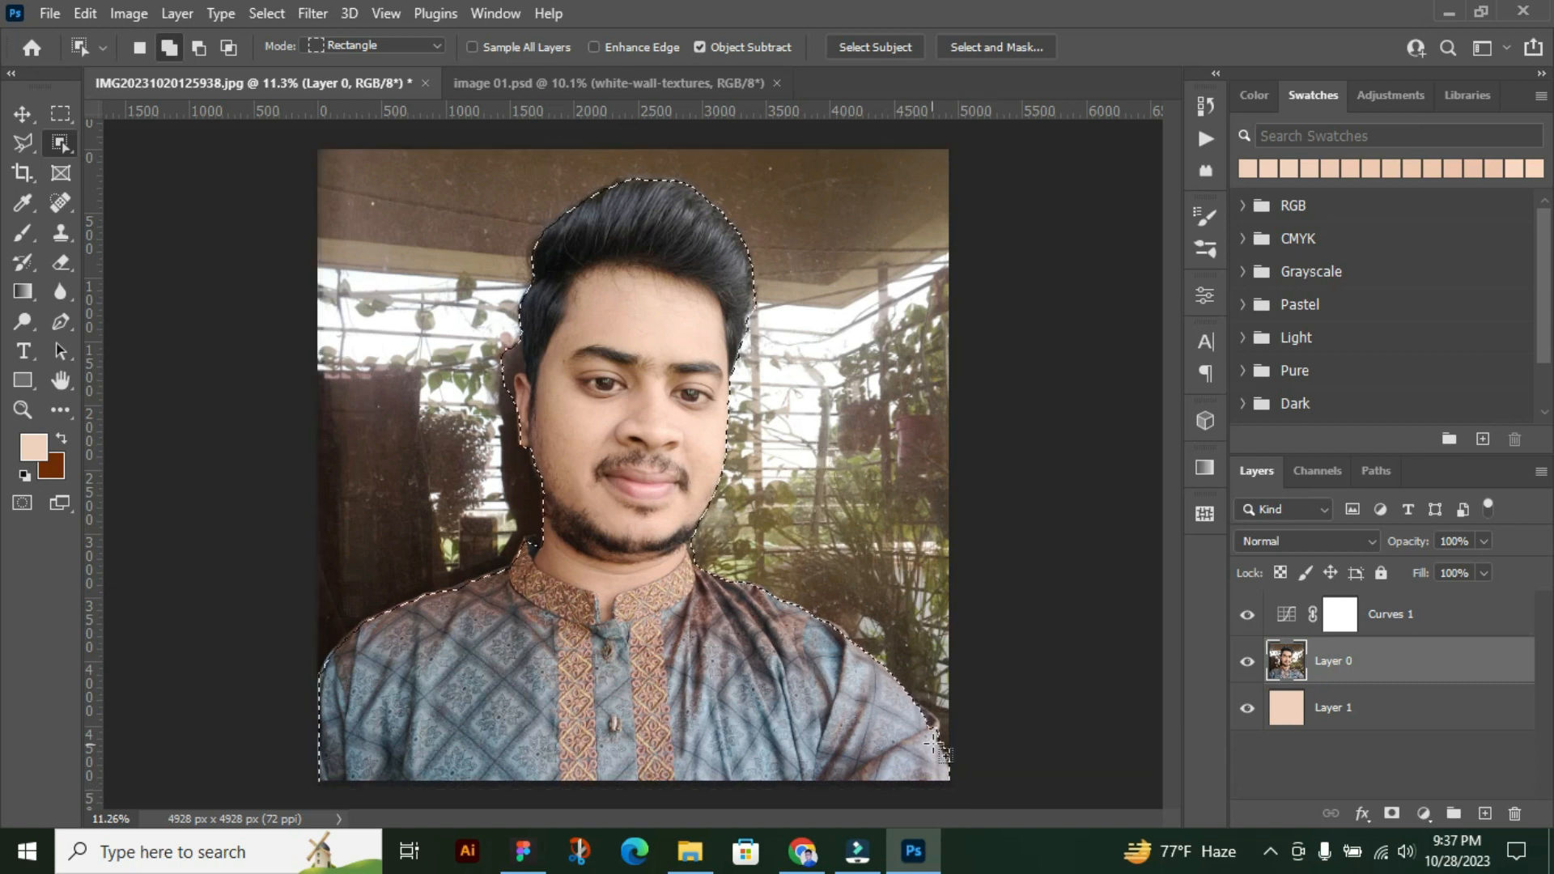
Subtract the background sliver beside the sleeve at the photo's lower right edge from the selection with the Quick Selection tool
scroll(936, 749, "up", 2)
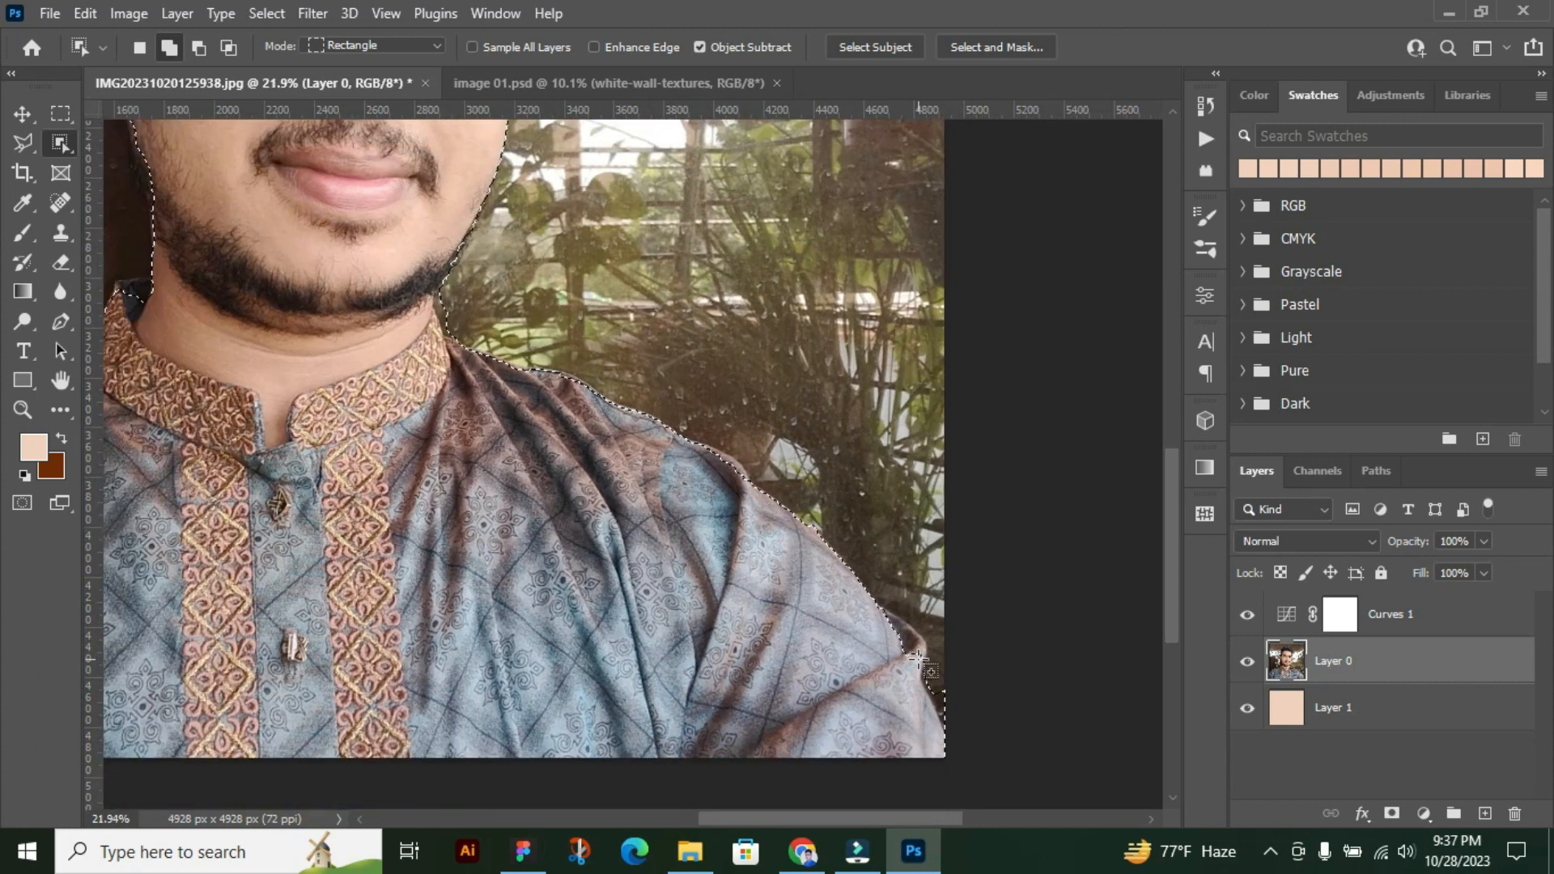
scroll(917, 658, "up", 1)
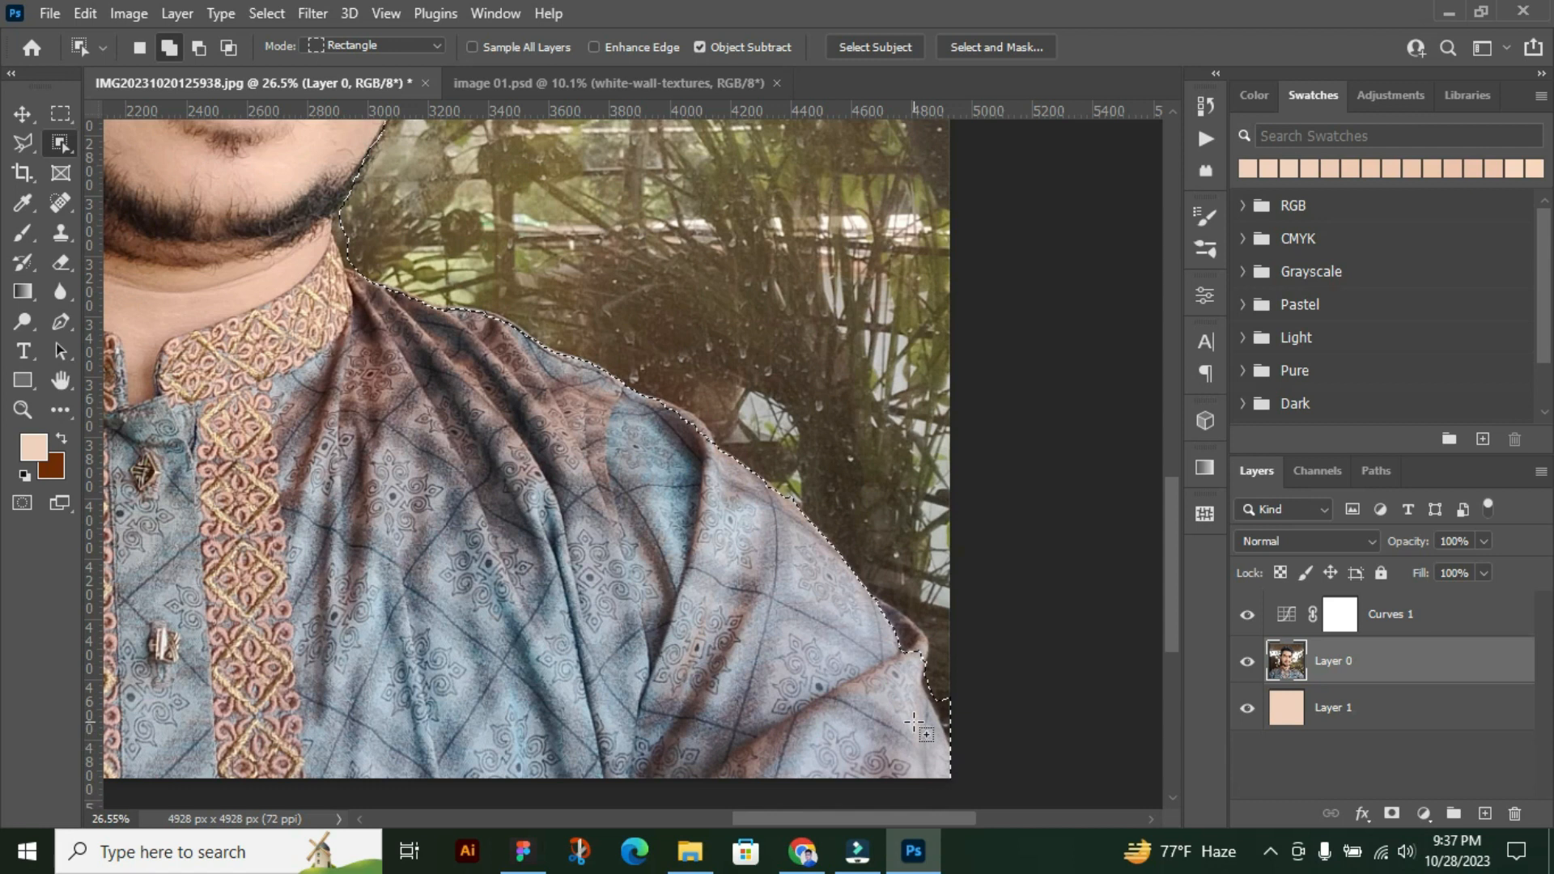
right_click(57, 145)
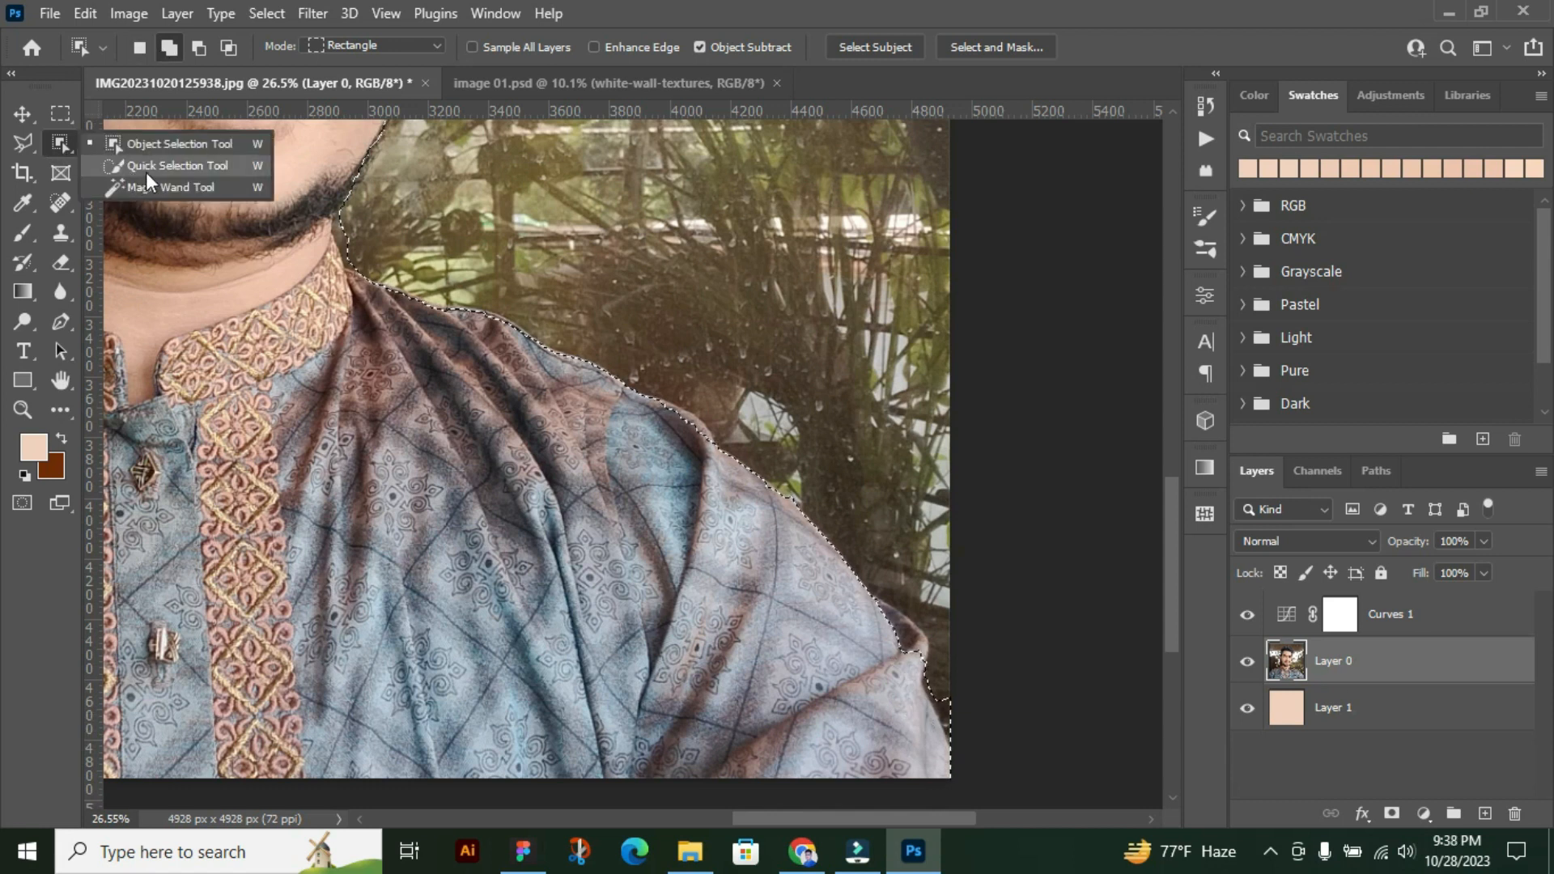
left_click(145, 173)
scroll(976, 712, "up", 2)
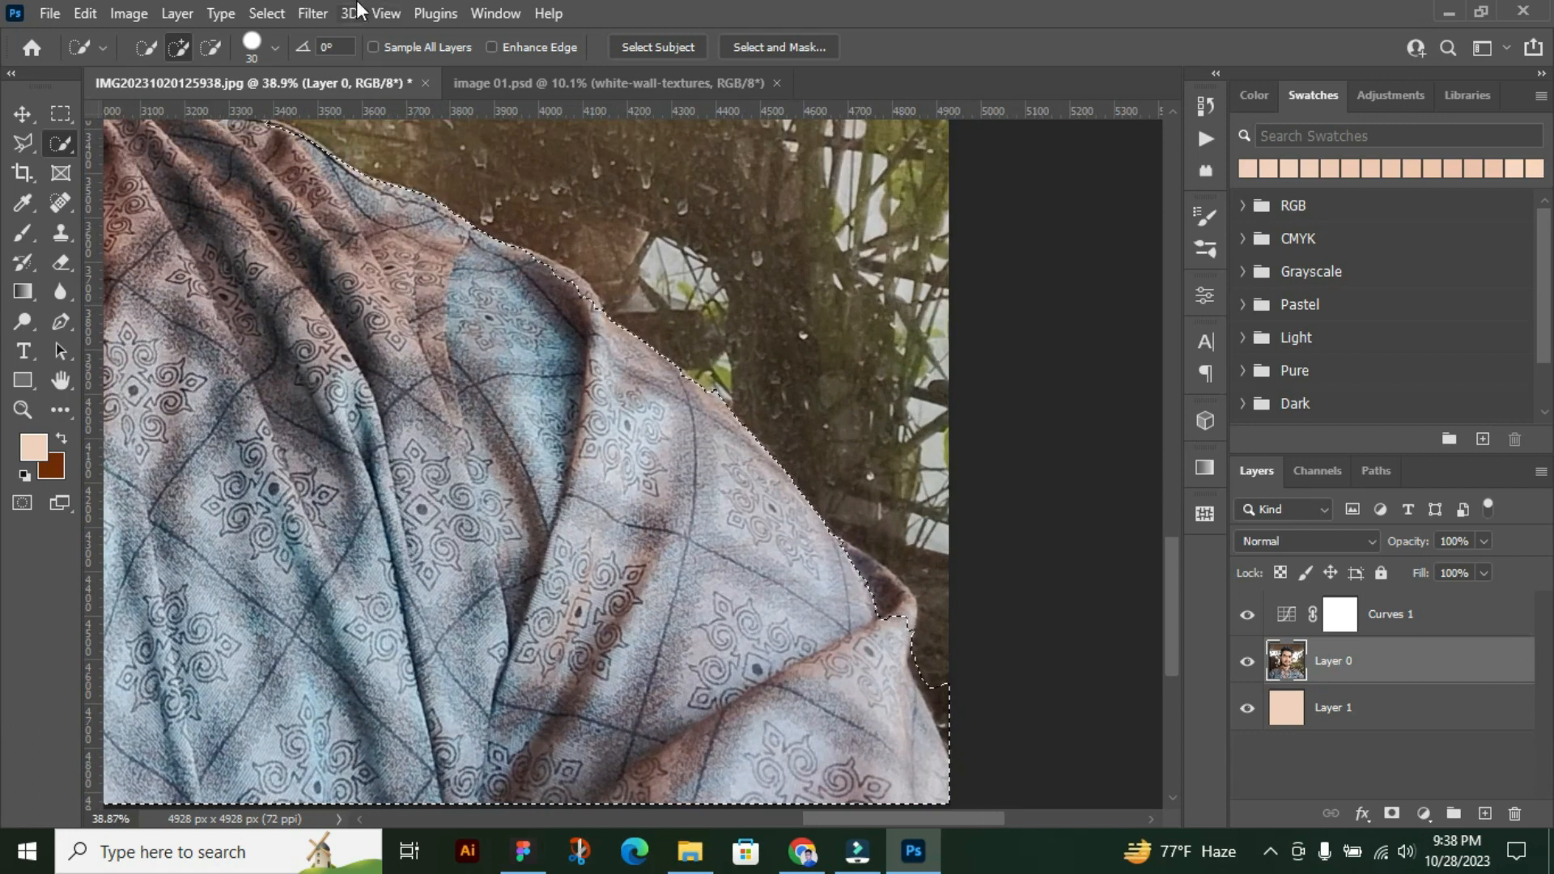
left_click(212, 47)
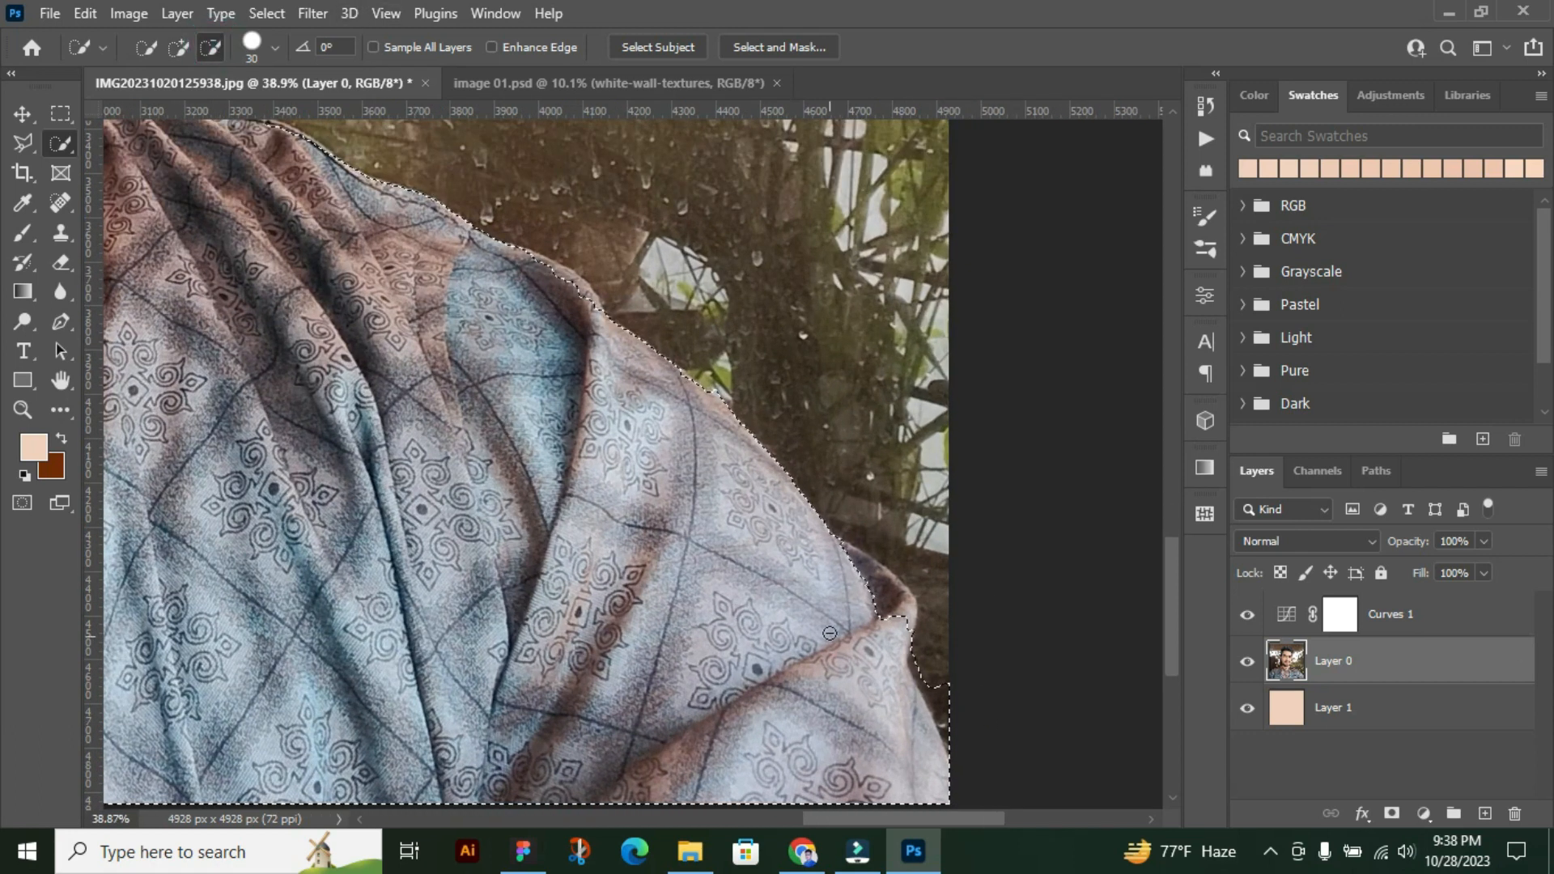
left_click_drag(931, 661, 956, 688)
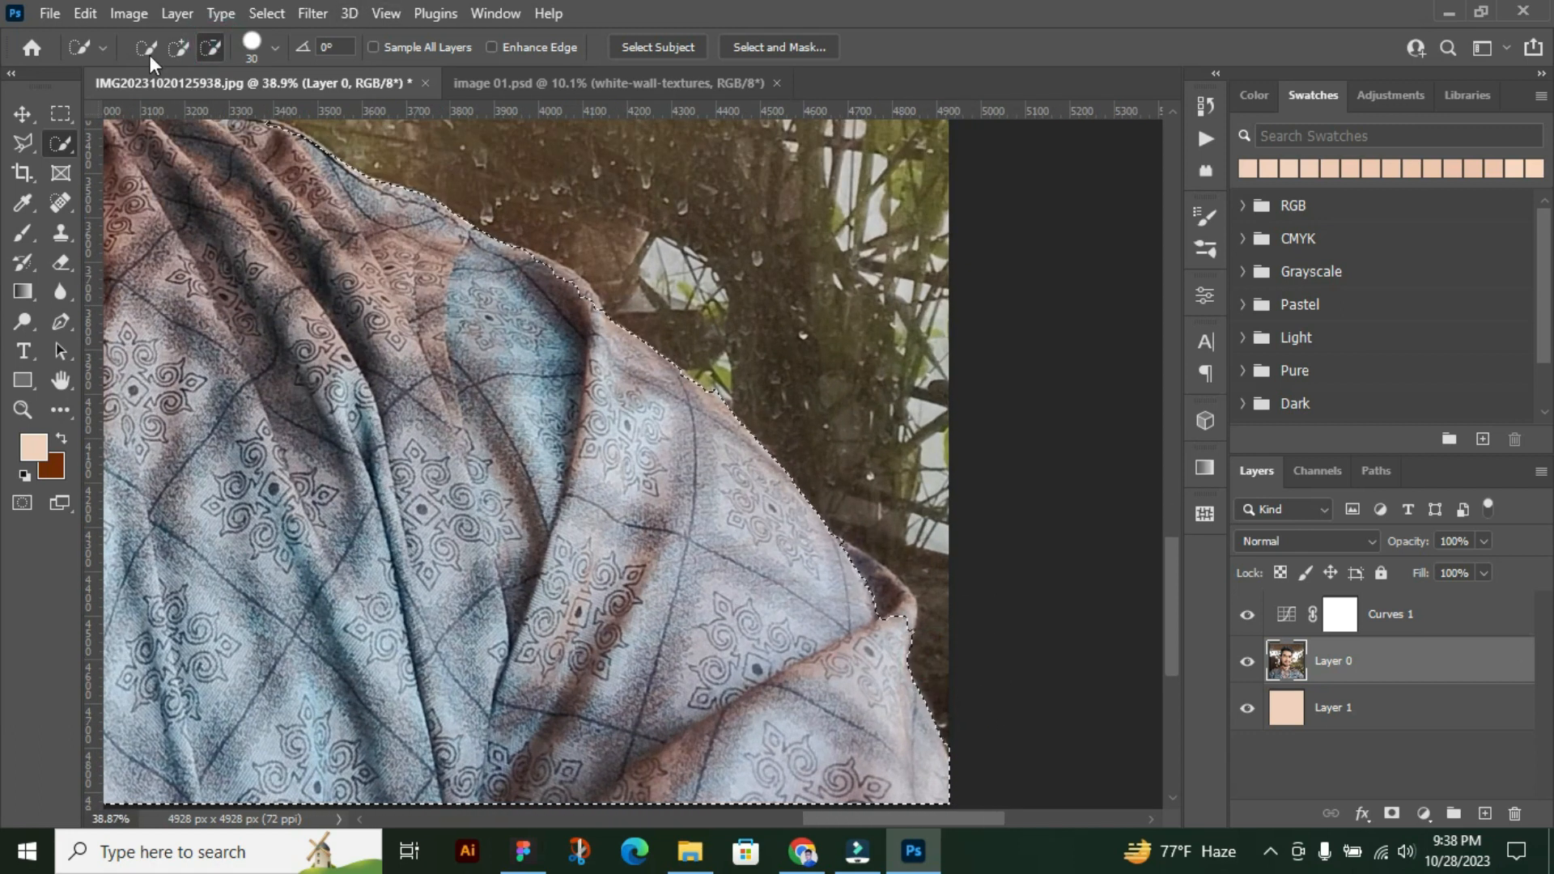
Check the selection edge along the shoulder and beard, and subtract the background beside the hair at the temple with the Quick Selection tool
left_click(178, 46)
scroll(296, 144, "down", 3)
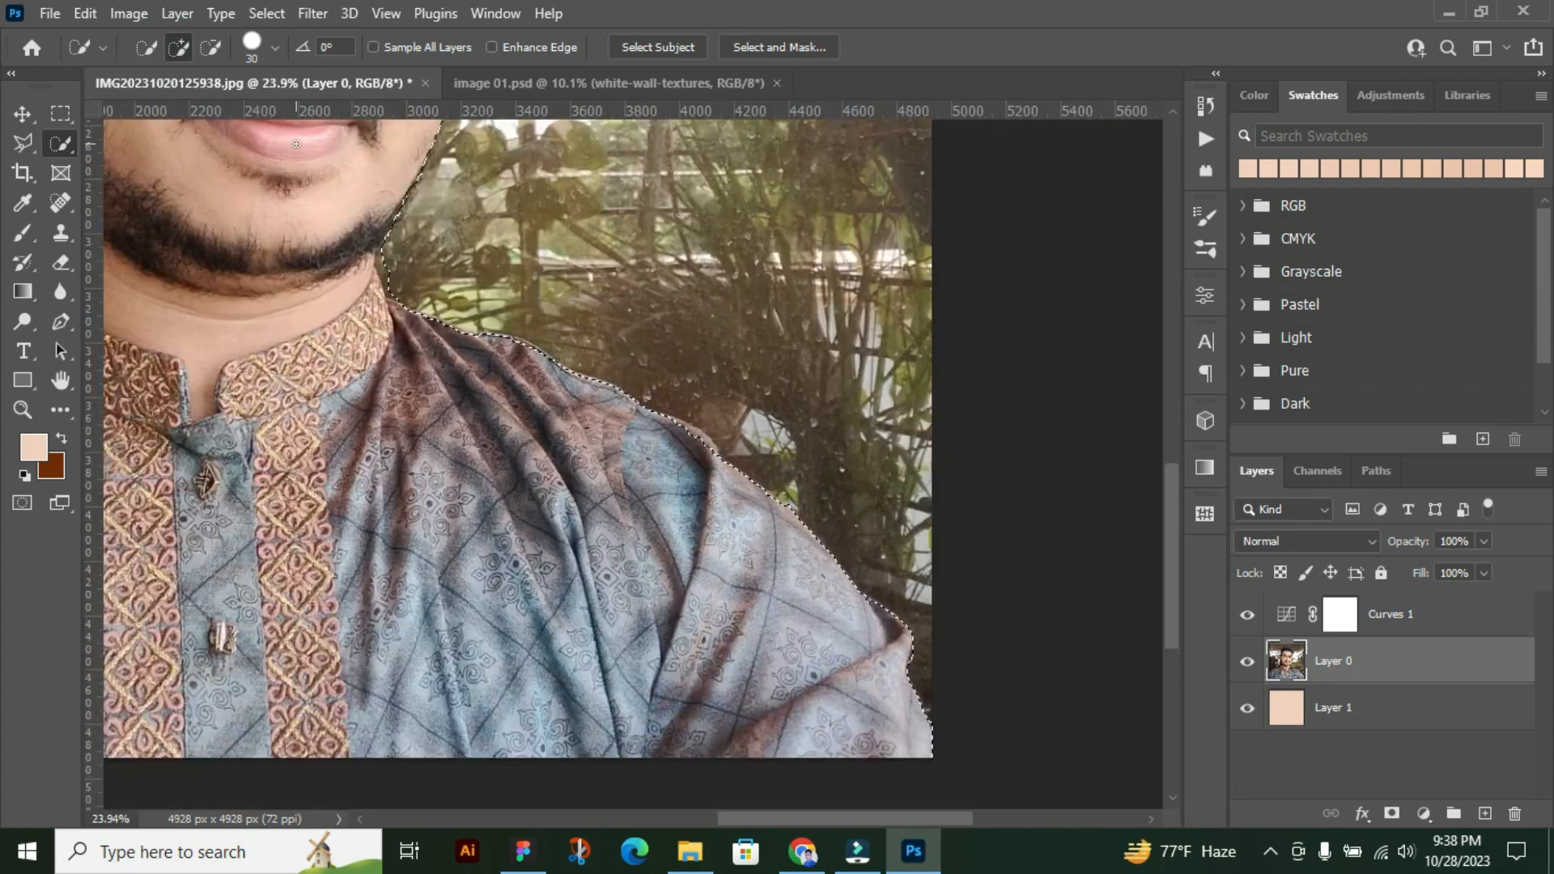
scroll(395, 190, "up", 4)
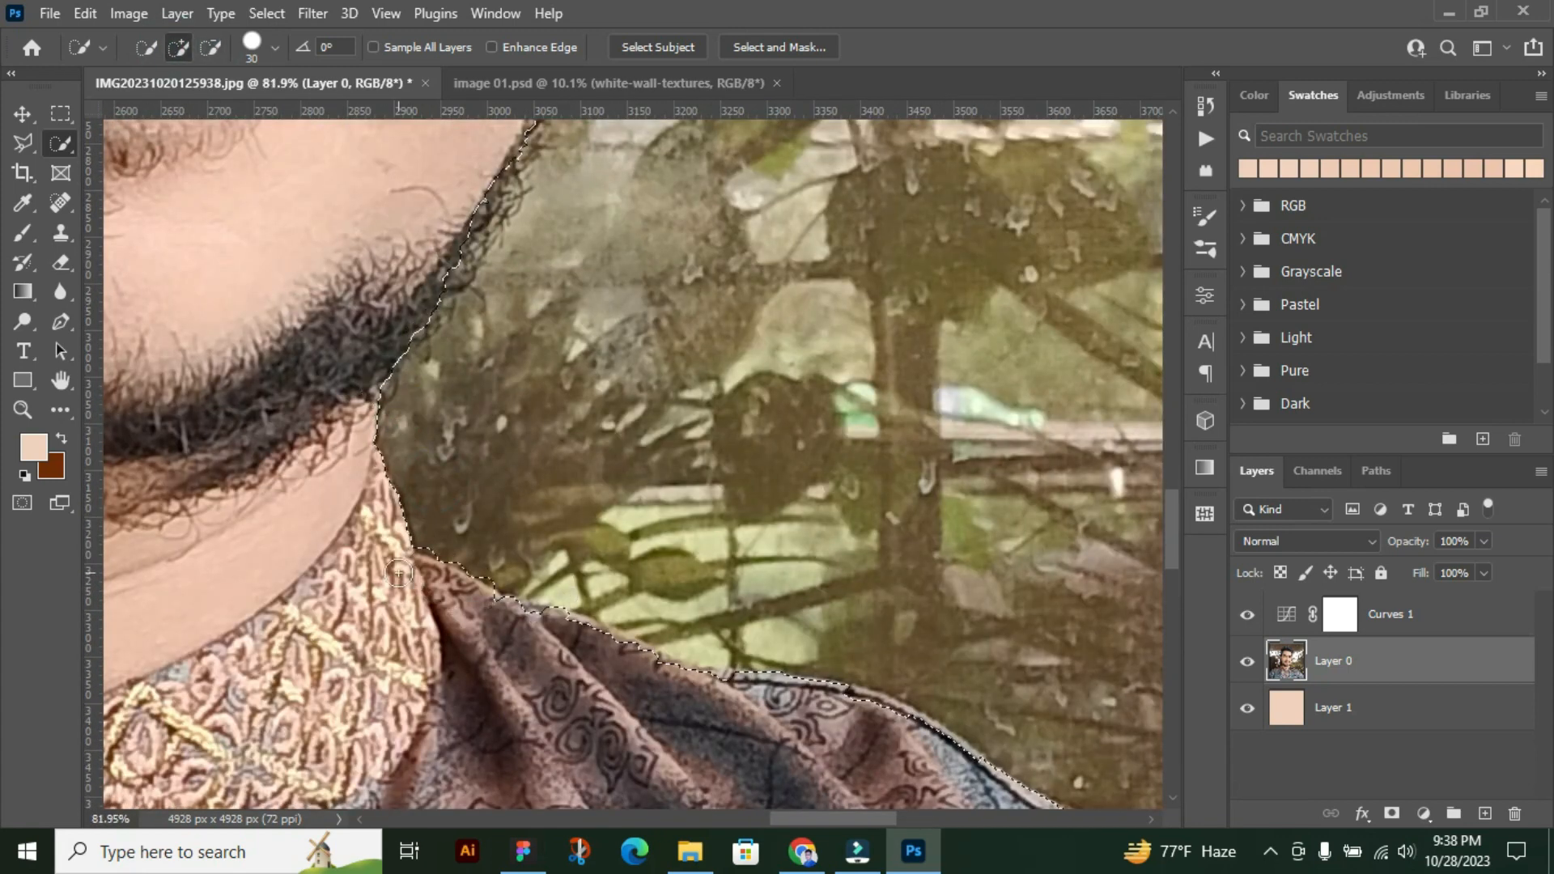
scroll(398, 573, "down", 4)
scroll(752, 194, "up", 3)
left_click(211, 48)
left_click(753, 381)
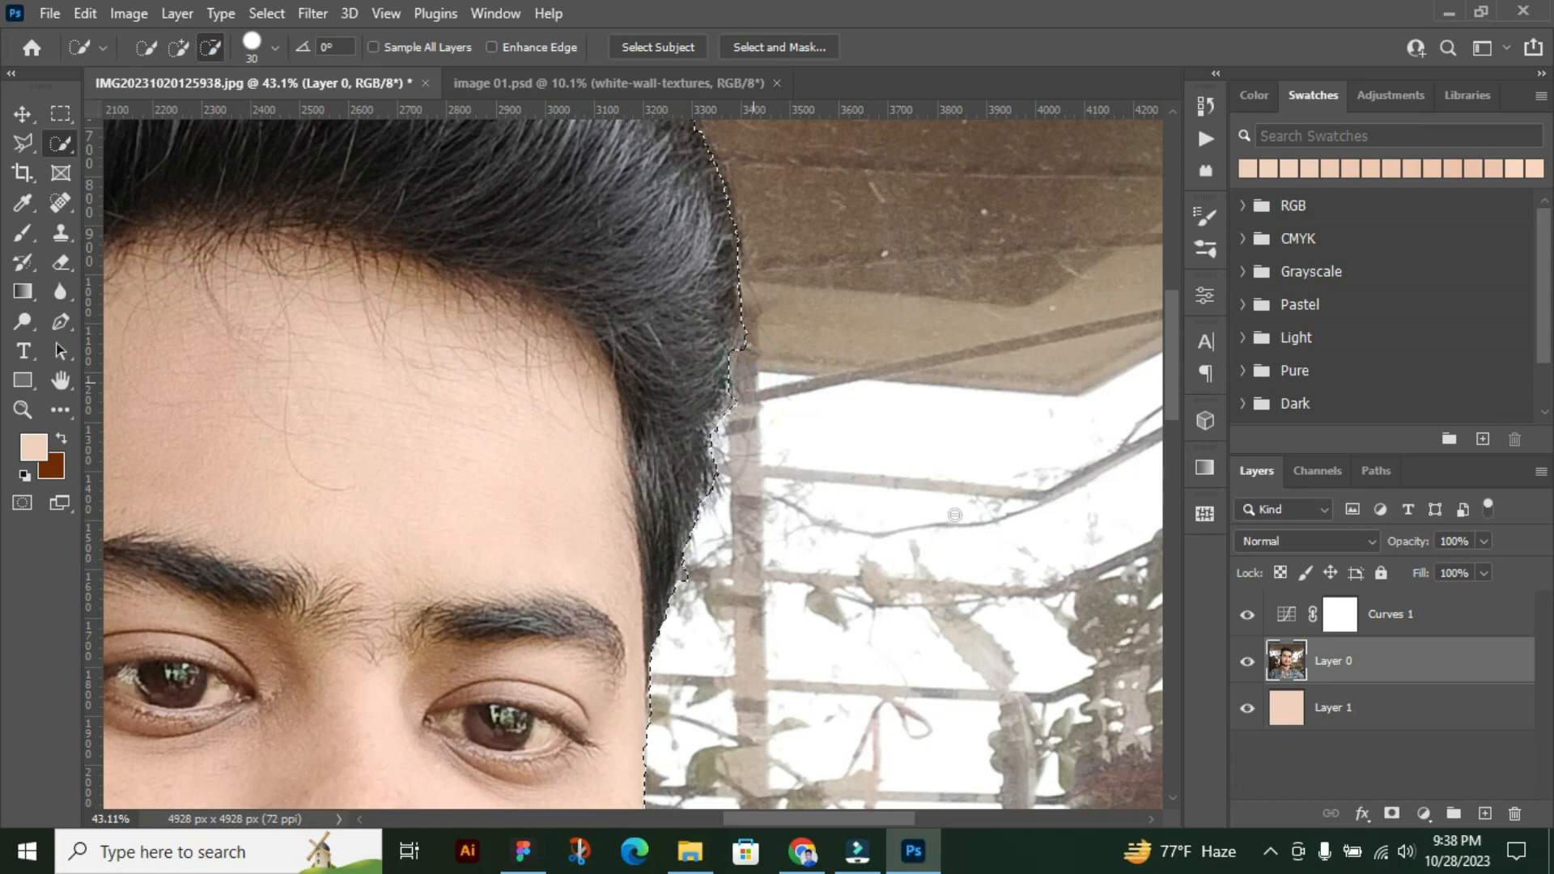
scroll(951, 516, "down", 2)
scroll(660, 318, "down", 2)
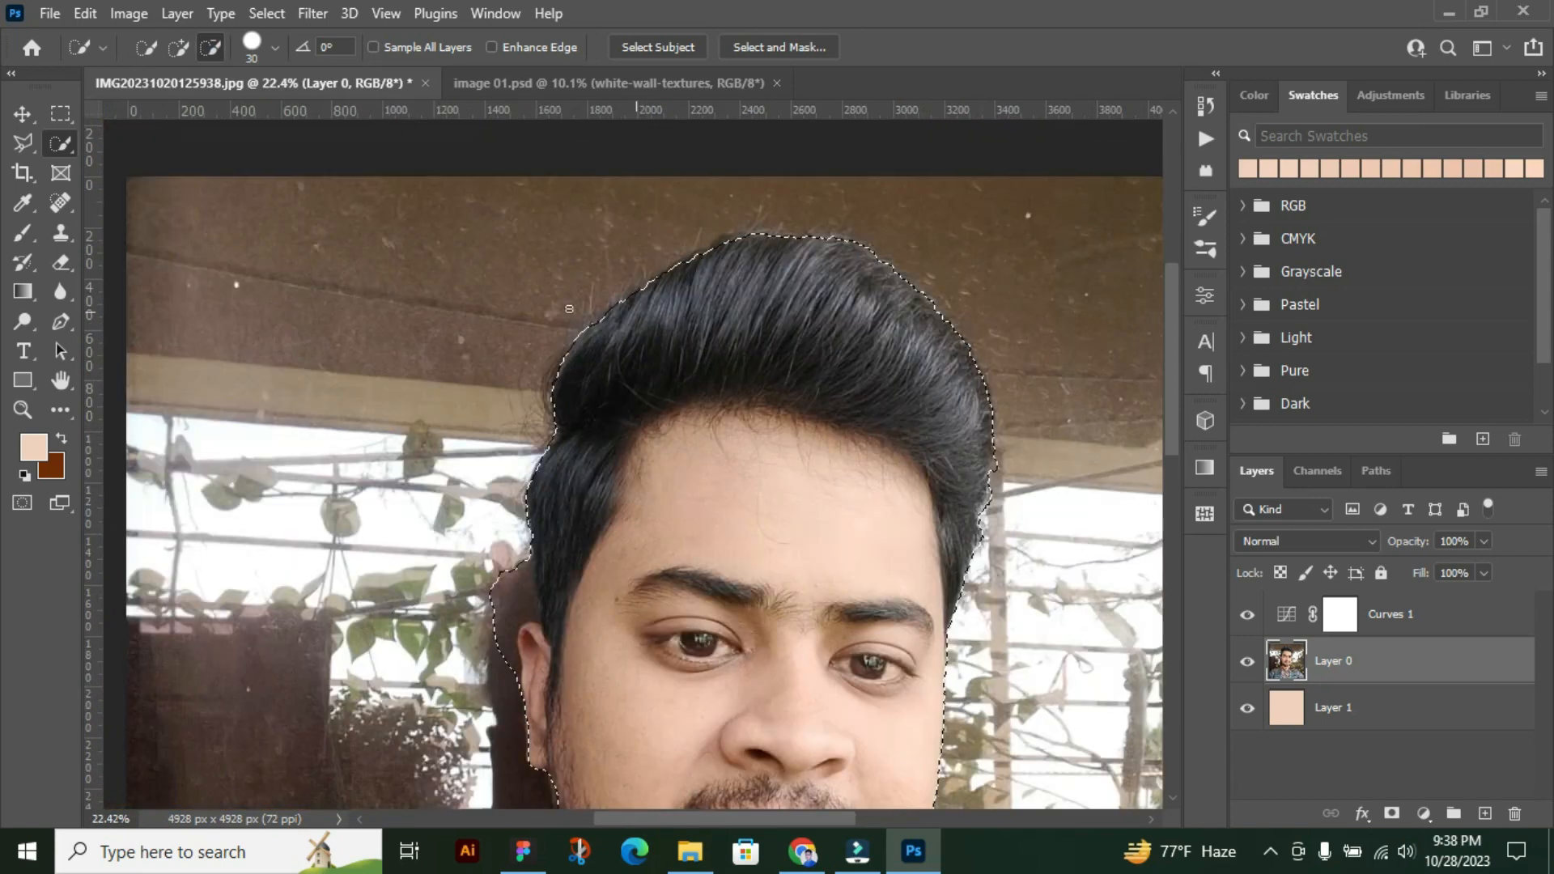
Subtract the dark background beside the ear and the hair on the other side of the head from the selection
scroll(615, 340, "up", 3)
left_click_drag(607, 350, 560, 442)
scroll(600, 227, "down", 2)
scroll(593, 421, "up", 3)
left_click_drag(586, 309, 639, 187)
scroll(647, 180, "down", 3)
scroll(640, 485, "up", 2)
scroll(653, 330, "up", 2)
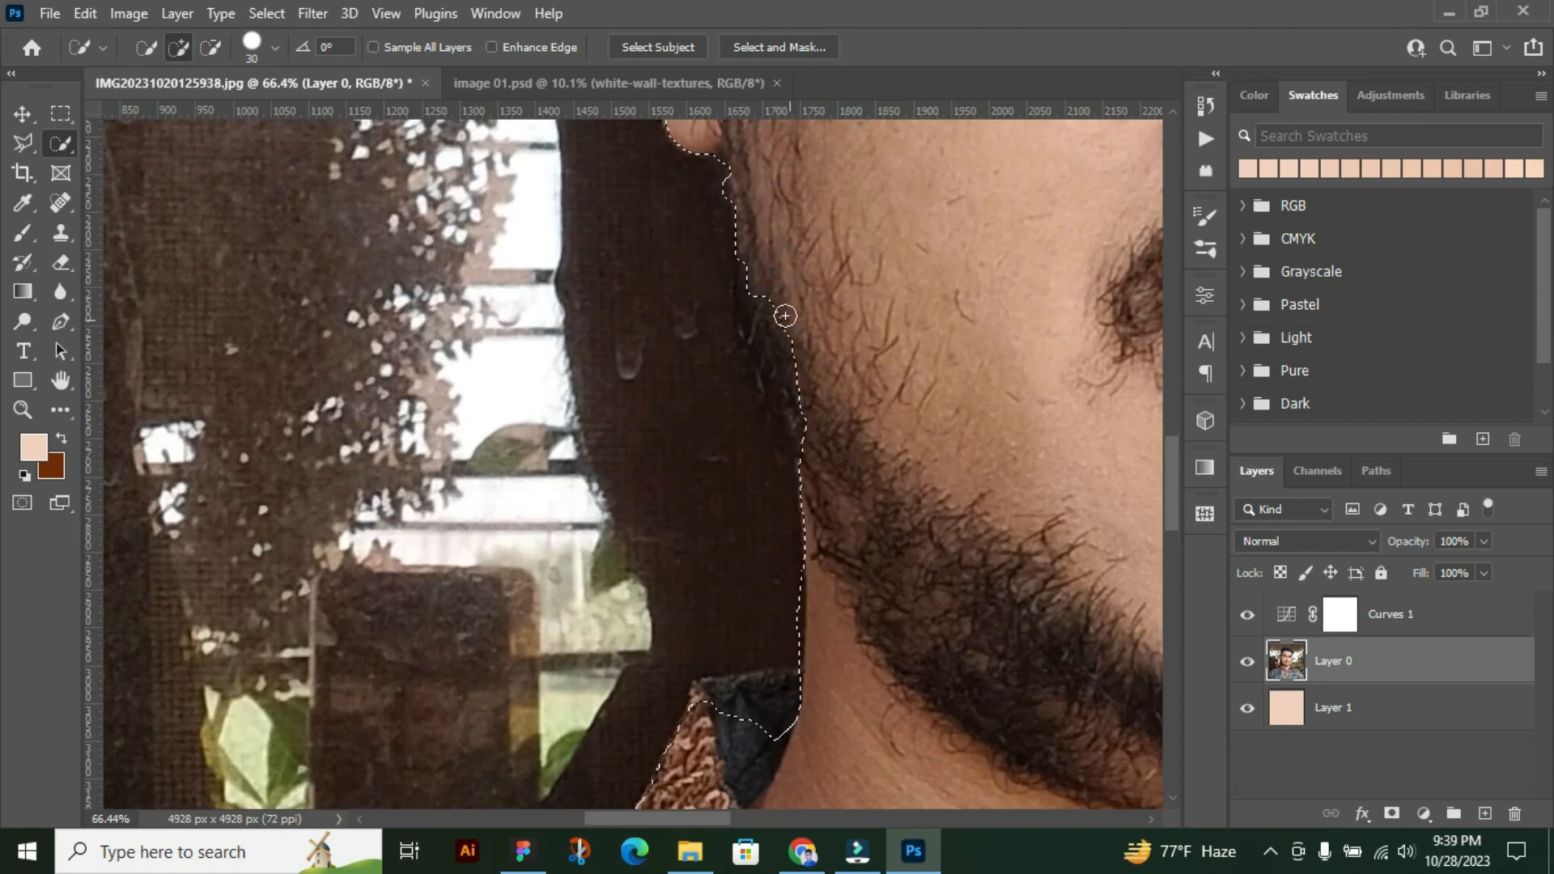
Refine the selection below the ear so it follows the jaw and neck and includes the dark inner collar of the shirt
left_click_drag(763, 284, 788, 385)
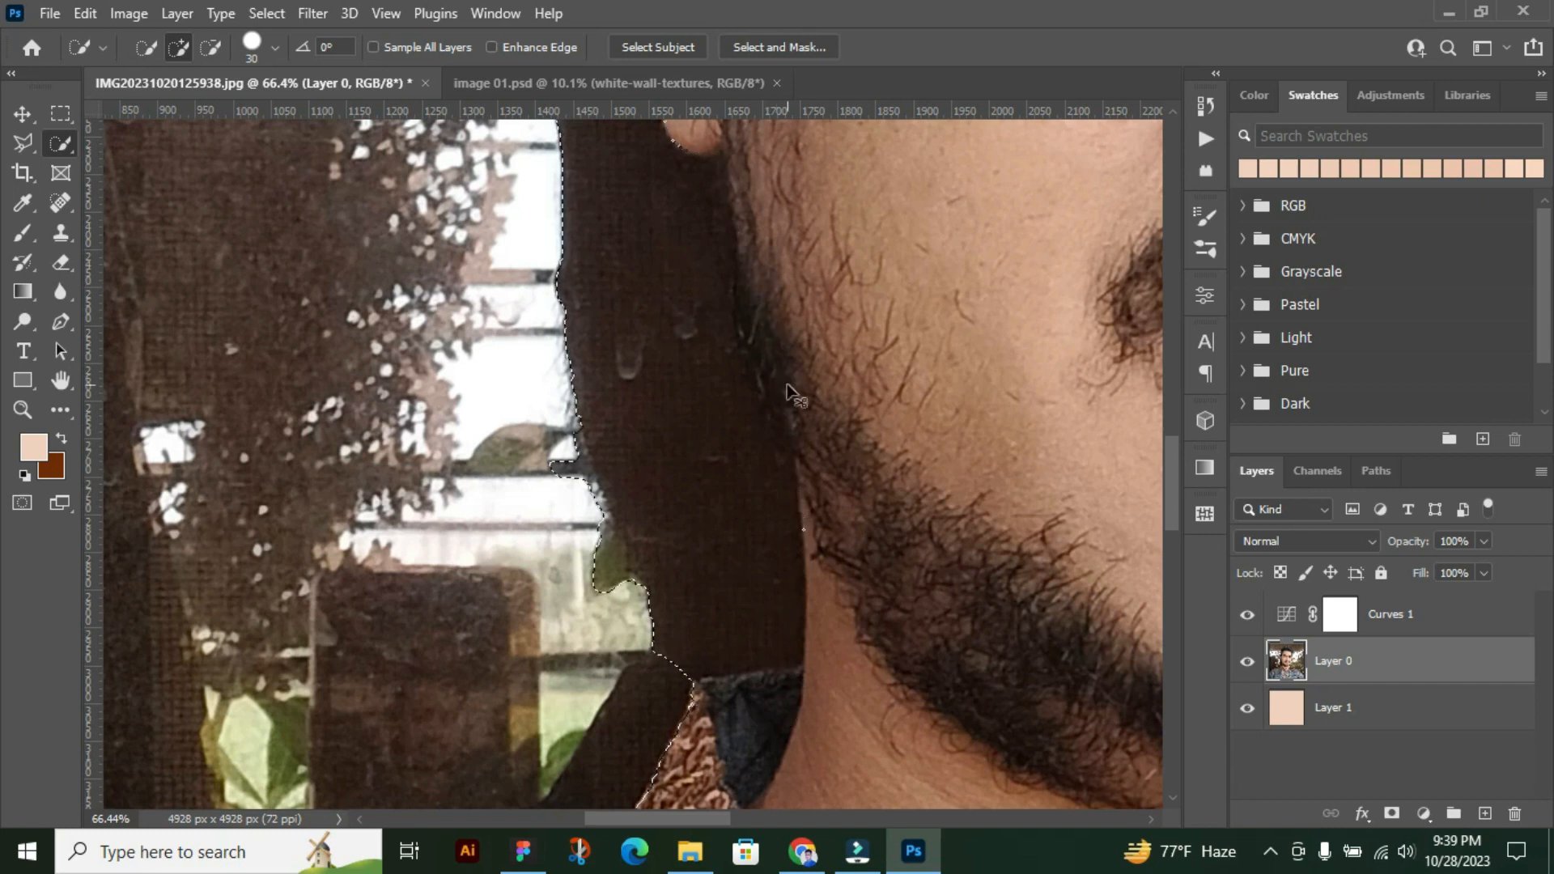
key("ctrl+z")
left_click_drag(704, 634, 721, 551)
left_click(211, 47)
left_click_drag(746, 632, 846, 609)
left_click(717, 637)
left_click(179, 47)
mouse_move(713, 666)
left_mouse_down()
mouse_move(791, 628)
mouse_move(771, 619)
mouse_move(805, 666)
left_mouse_up()
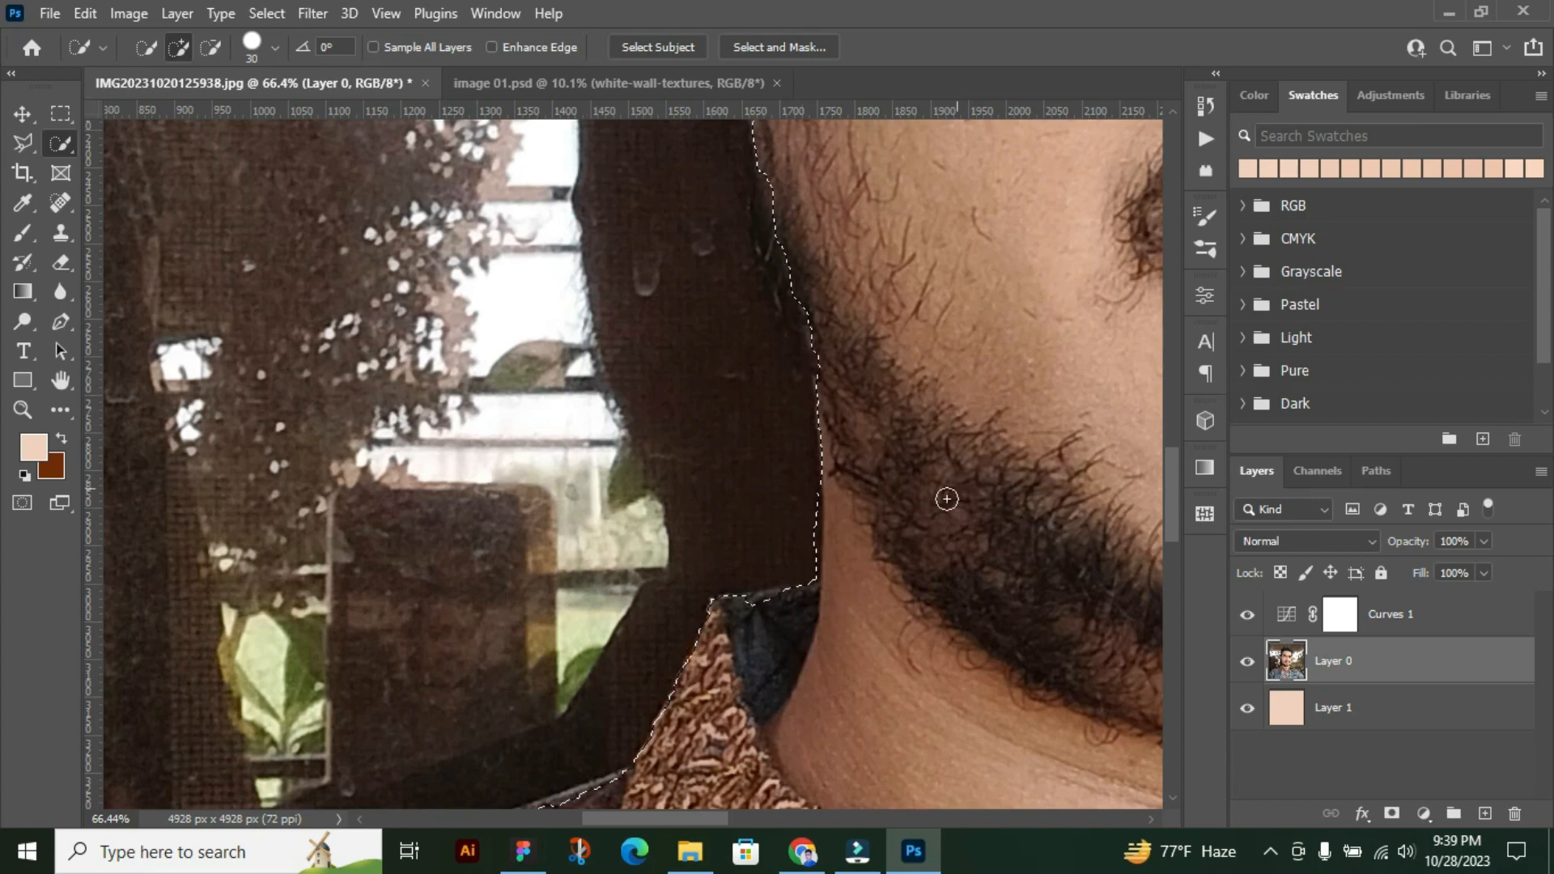
Delete the background around the man from Layer 0 by inverting the selection, and clear the selection
scroll(983, 307, "down", 5)
scroll(854, 492, "up", 9)
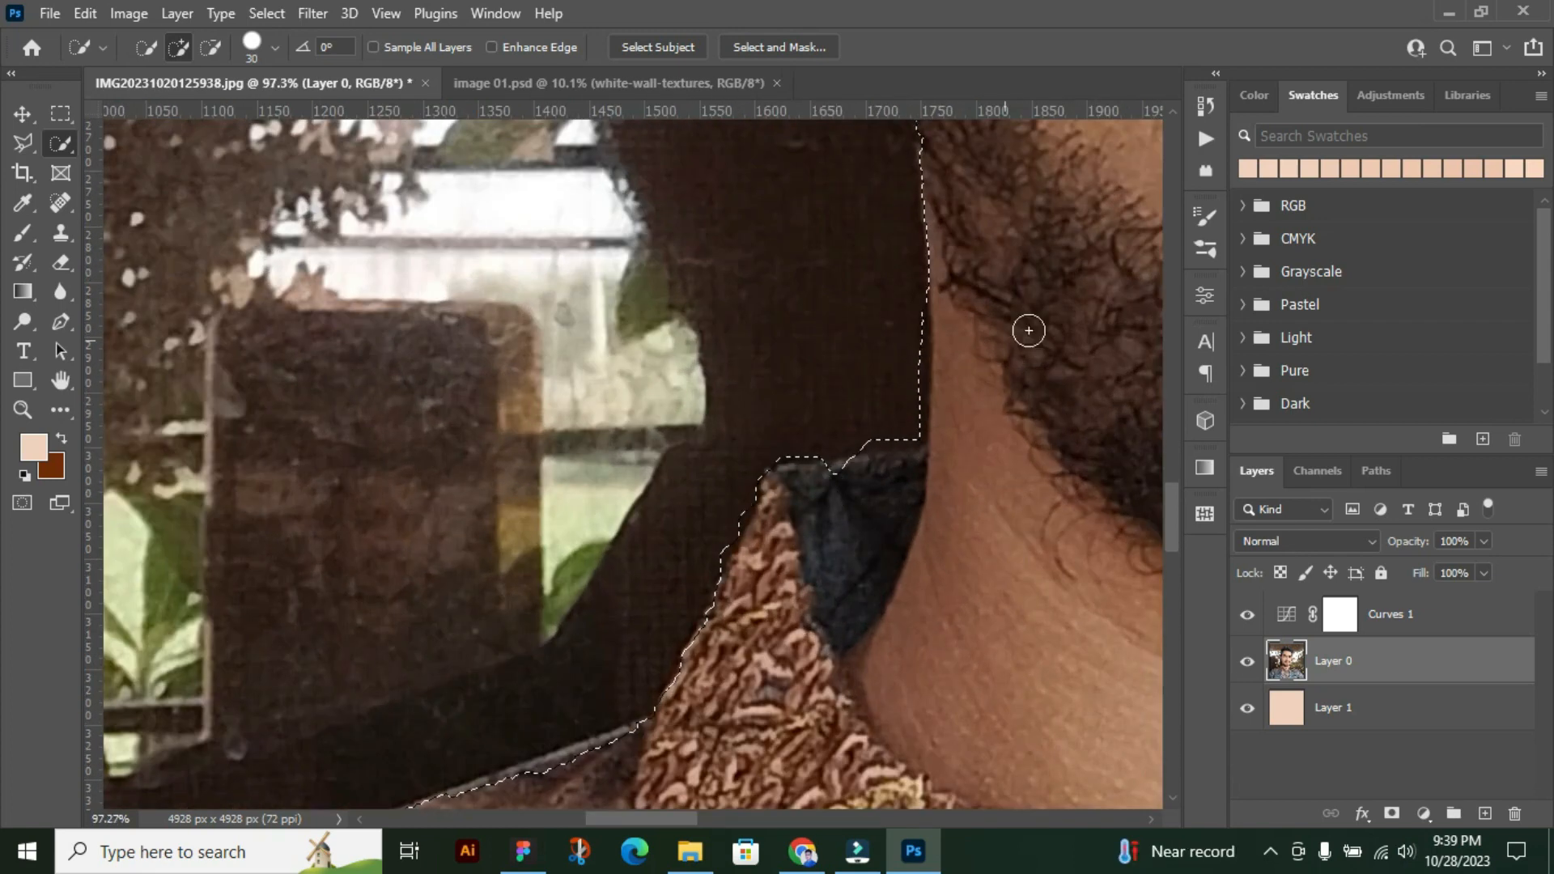
scroll(1028, 315, "down", 8)
scroll(373, 656, "up", 9)
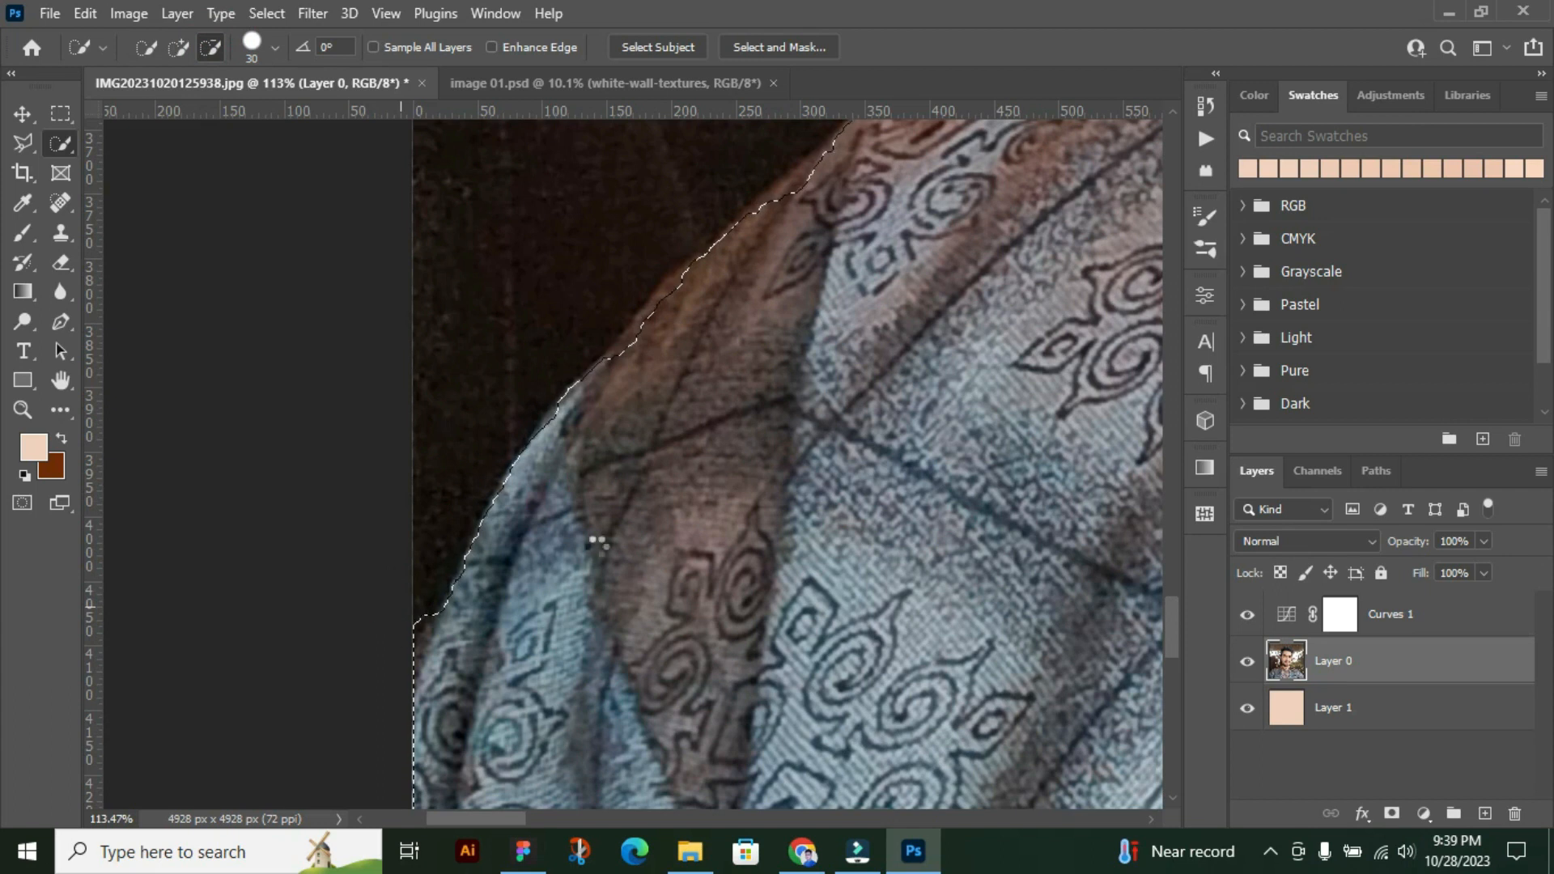
key("v")
scroll(793, 512, "down", 10)
scroll(954, 458, "up", 1)
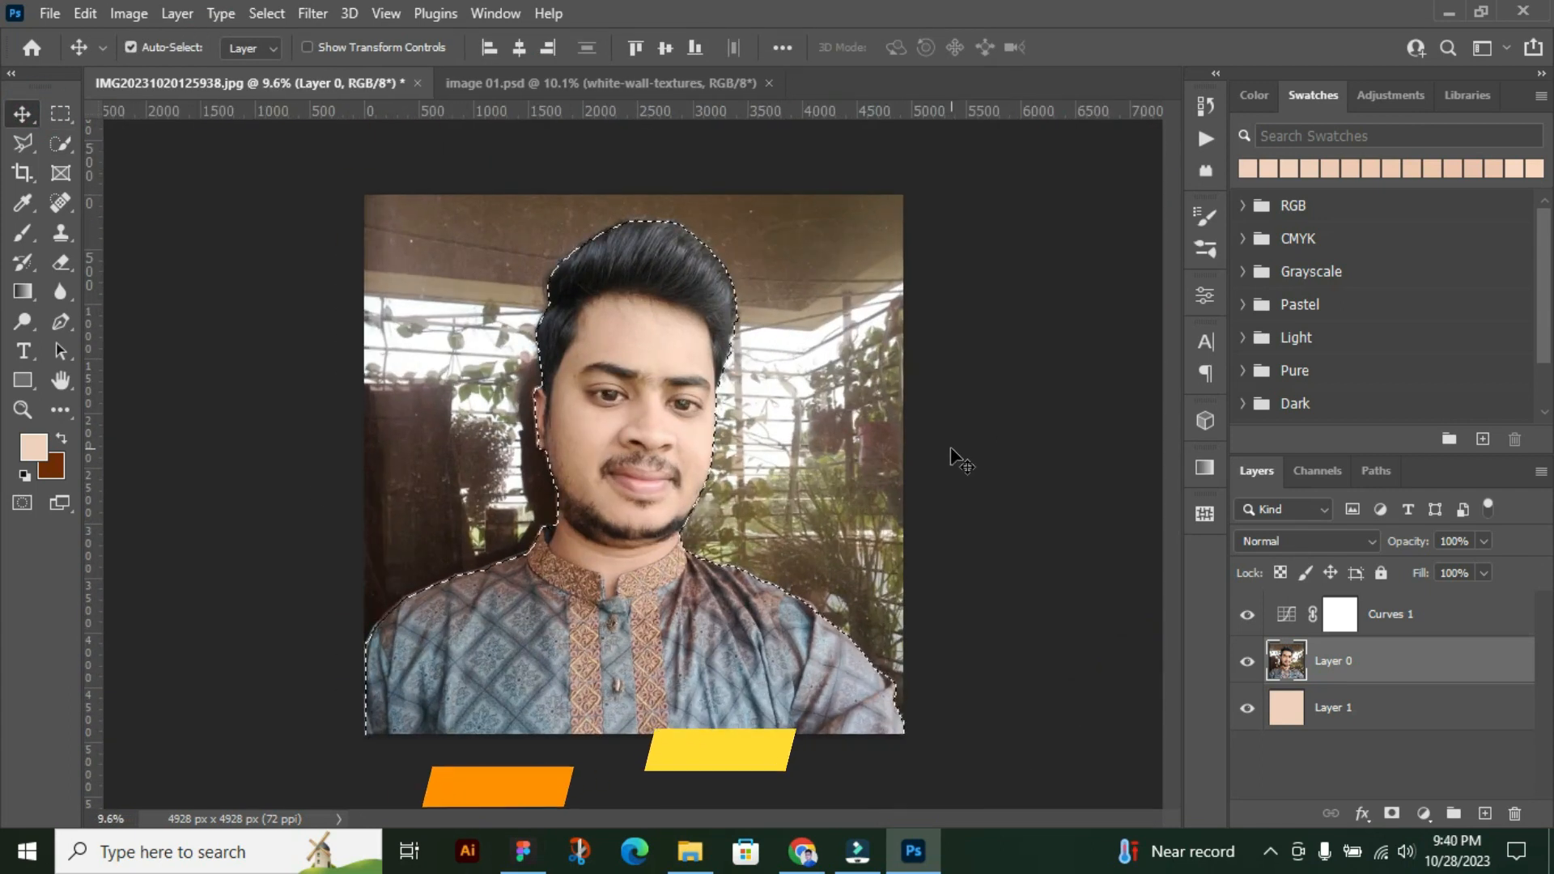
key("ctrl+shift+i")
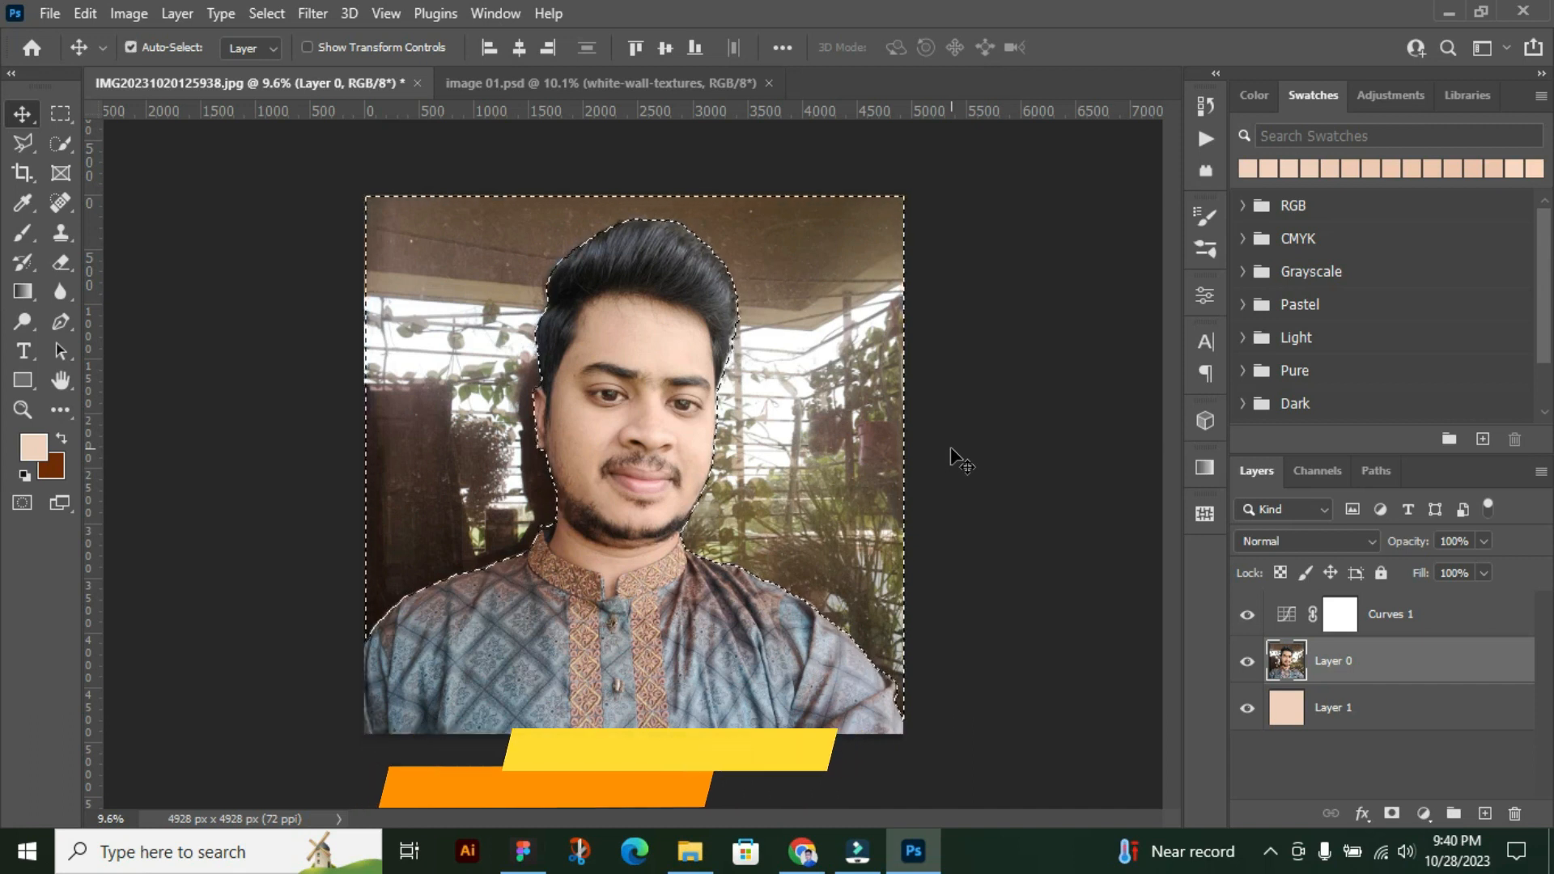
key("Delete")
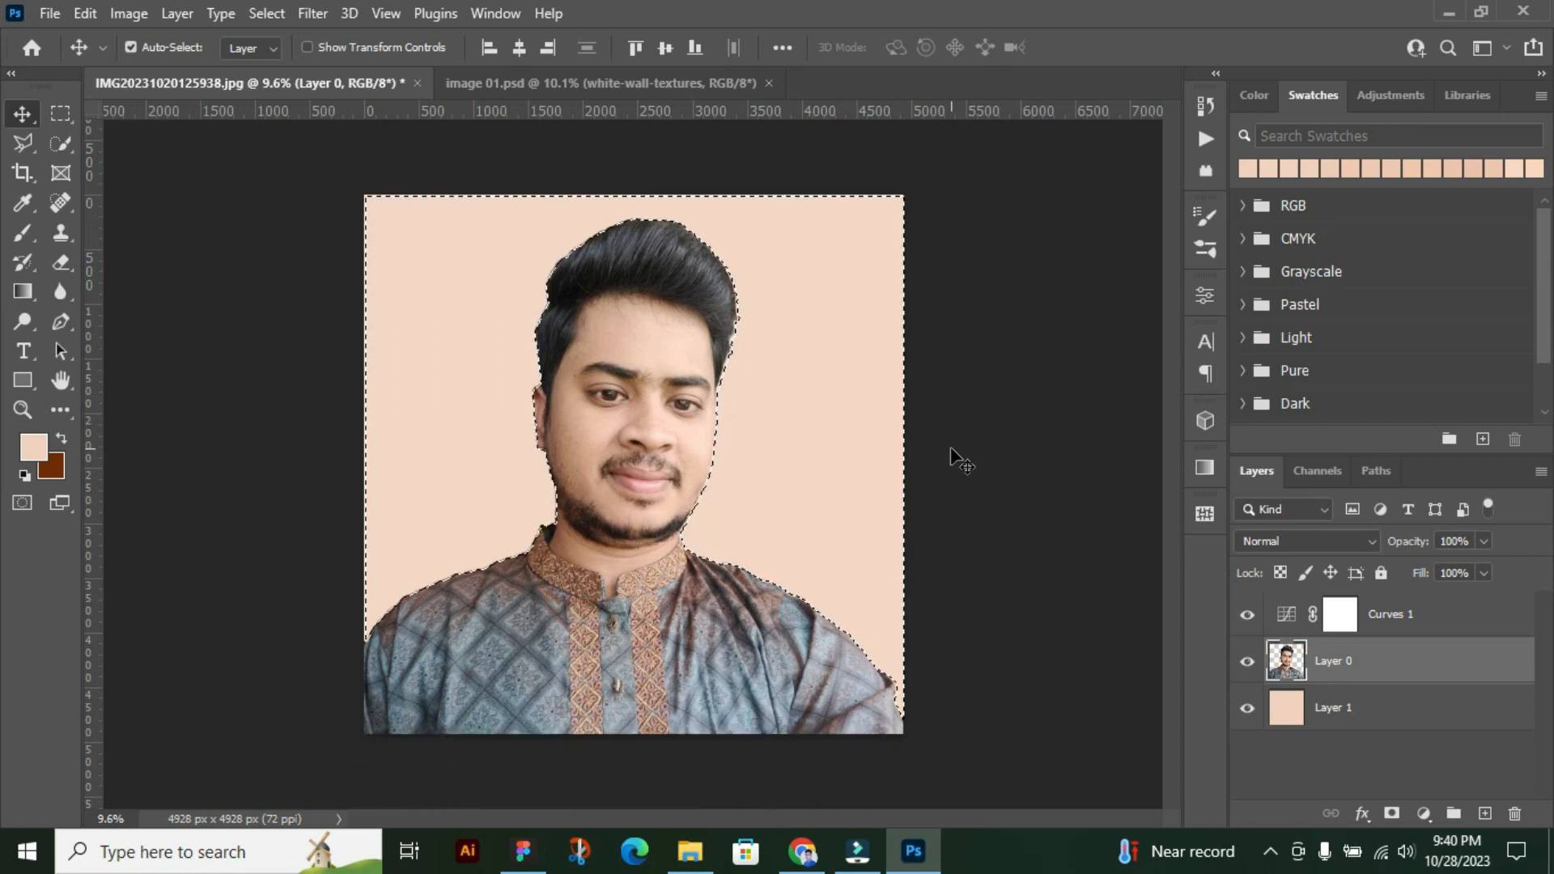
key("ctrl+d")
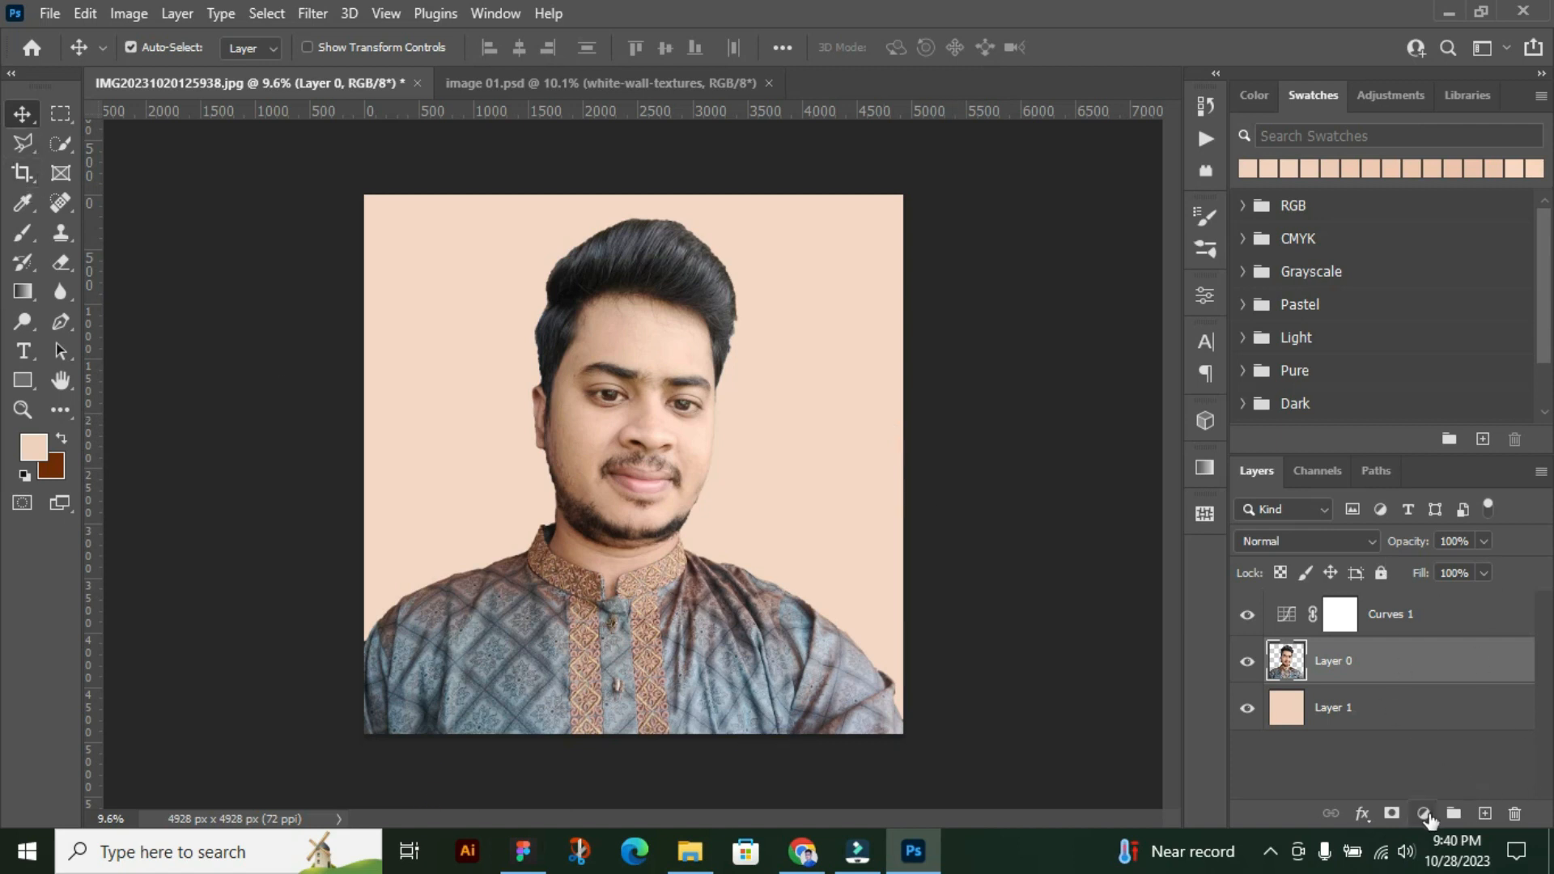
Add a Levels adjustment layer above Layer 0 with the input white point at 243 and the output white level at 242
left_click(1425, 814)
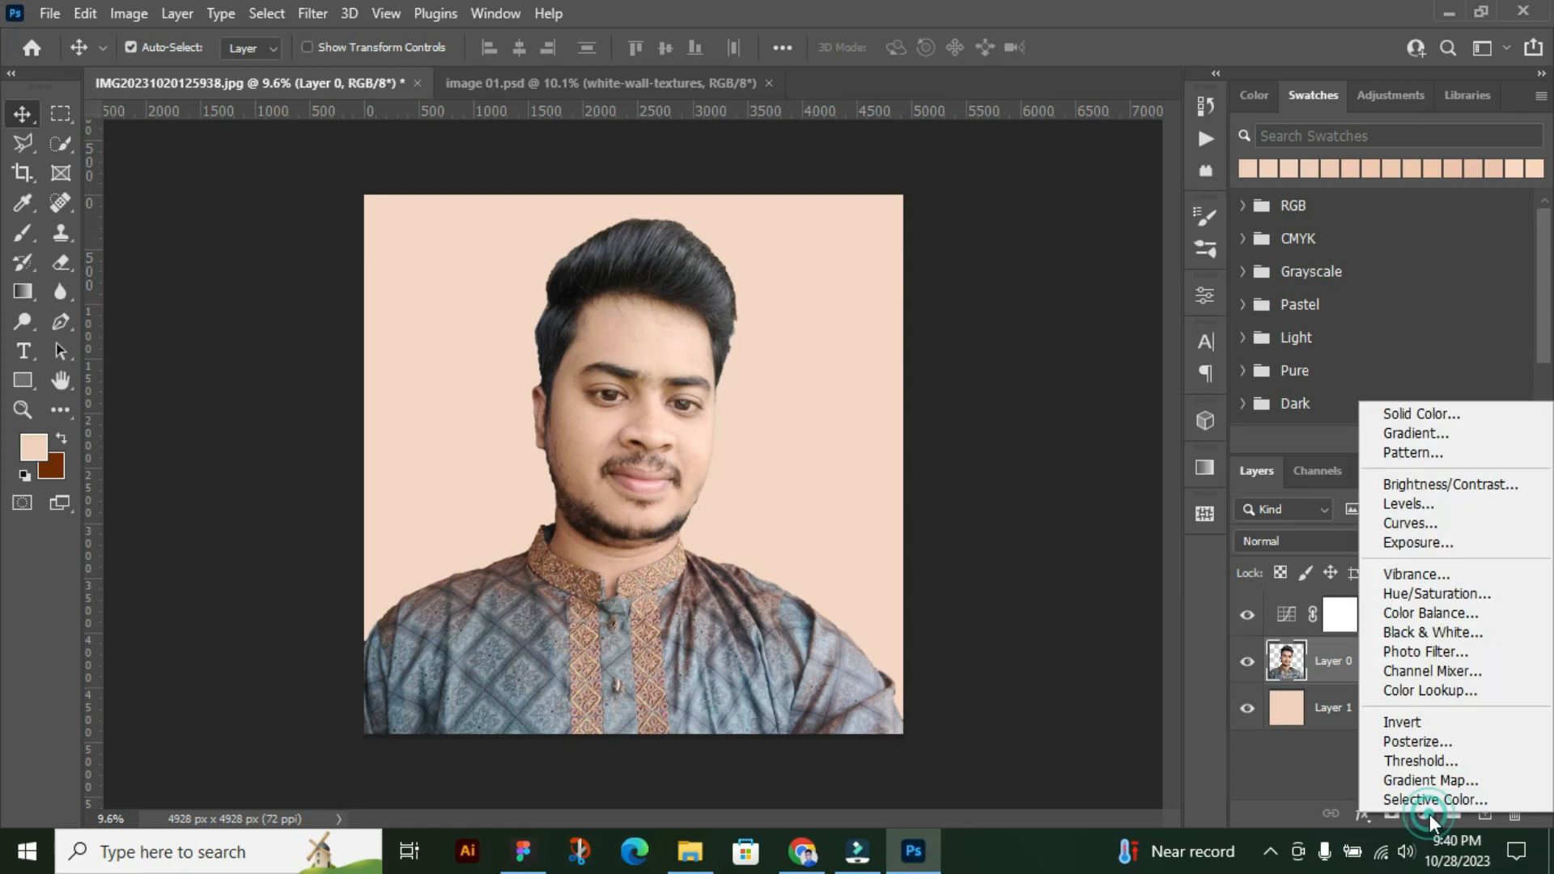
left_click(1409, 505)
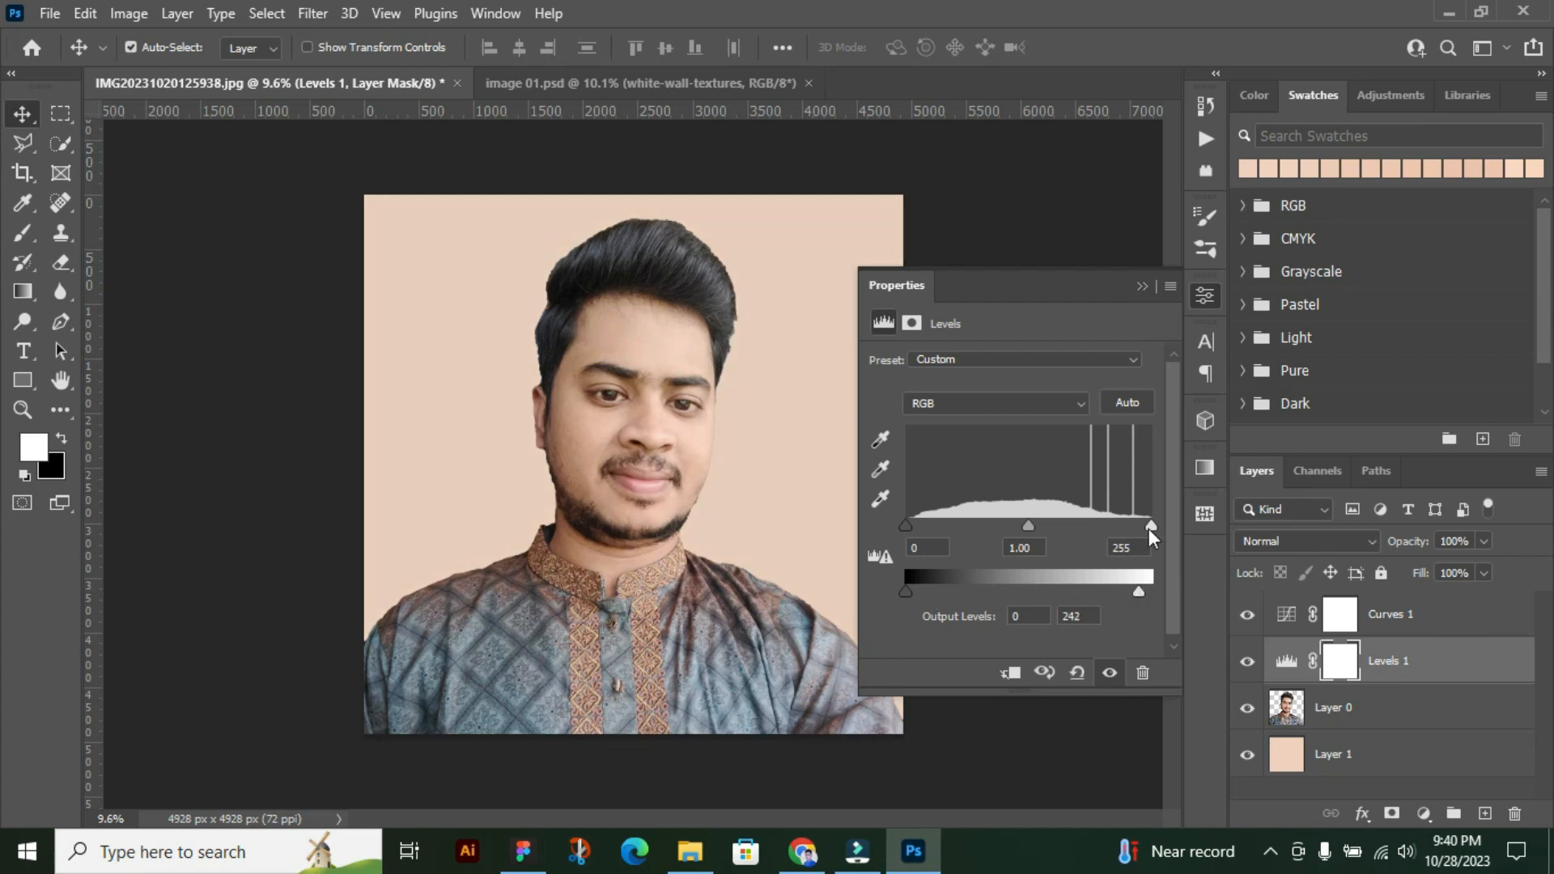
left_click_drag(1149, 527, 1139, 526)
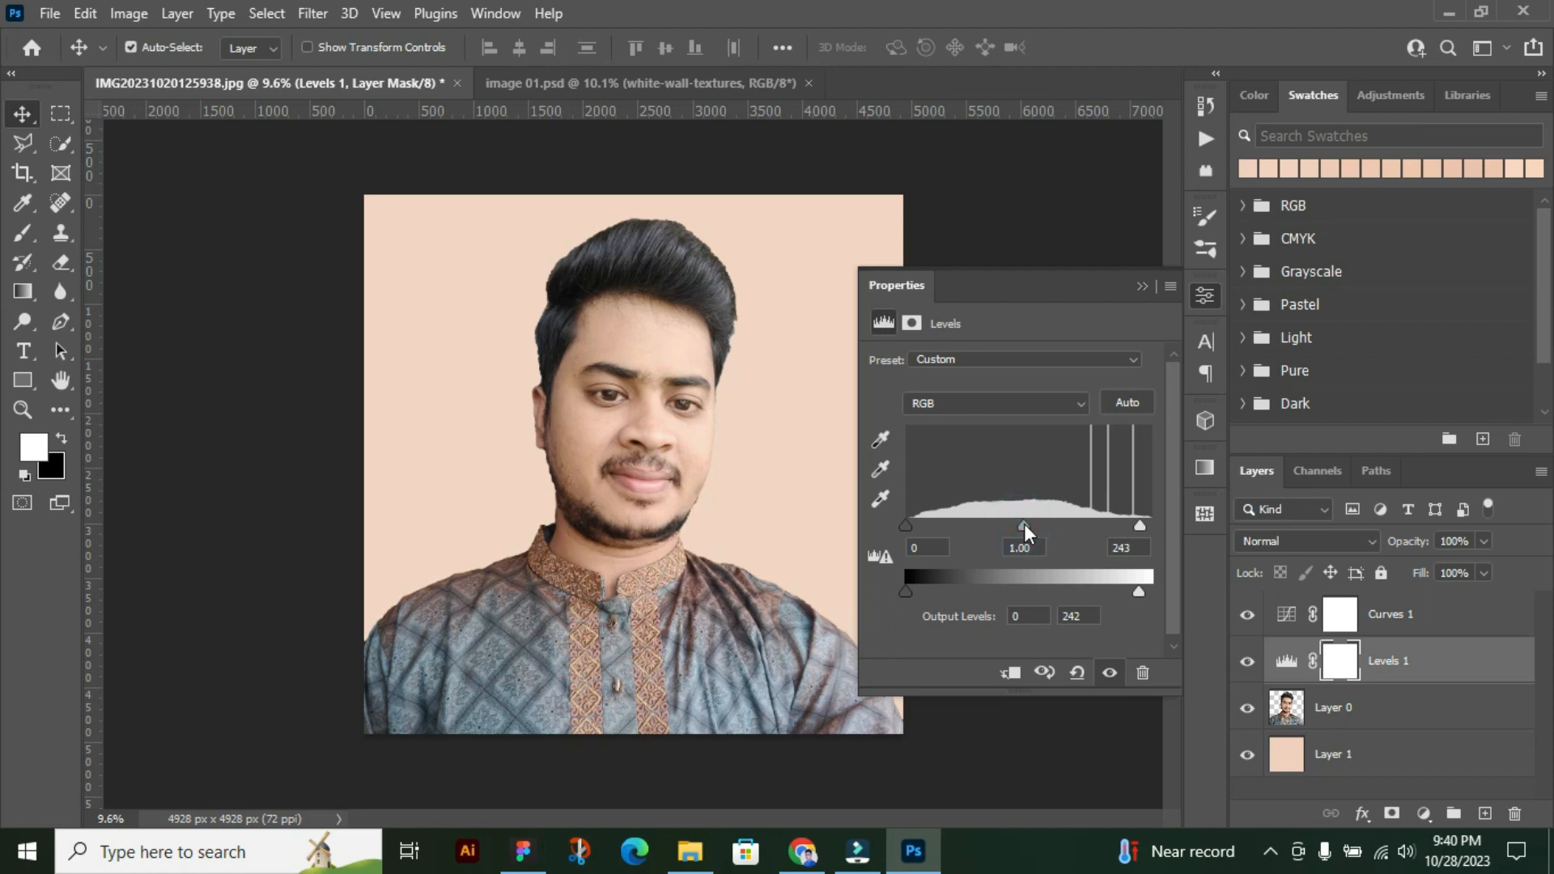
left_click(1139, 287)
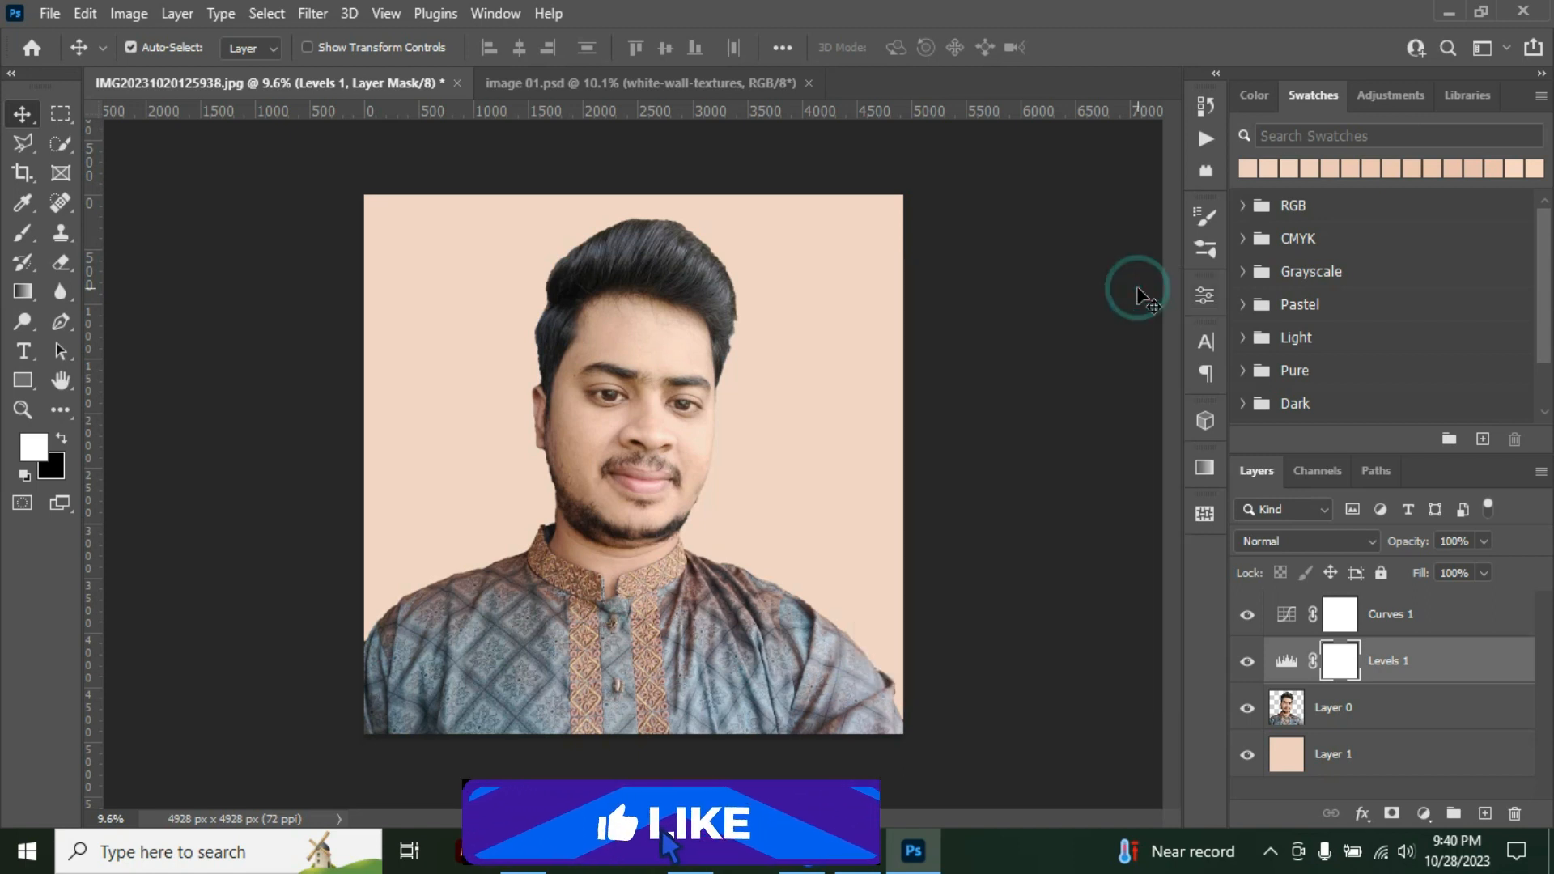
Apply Auto Contrast to Layer 0, the cut-out portrait
left_click(1367, 719)
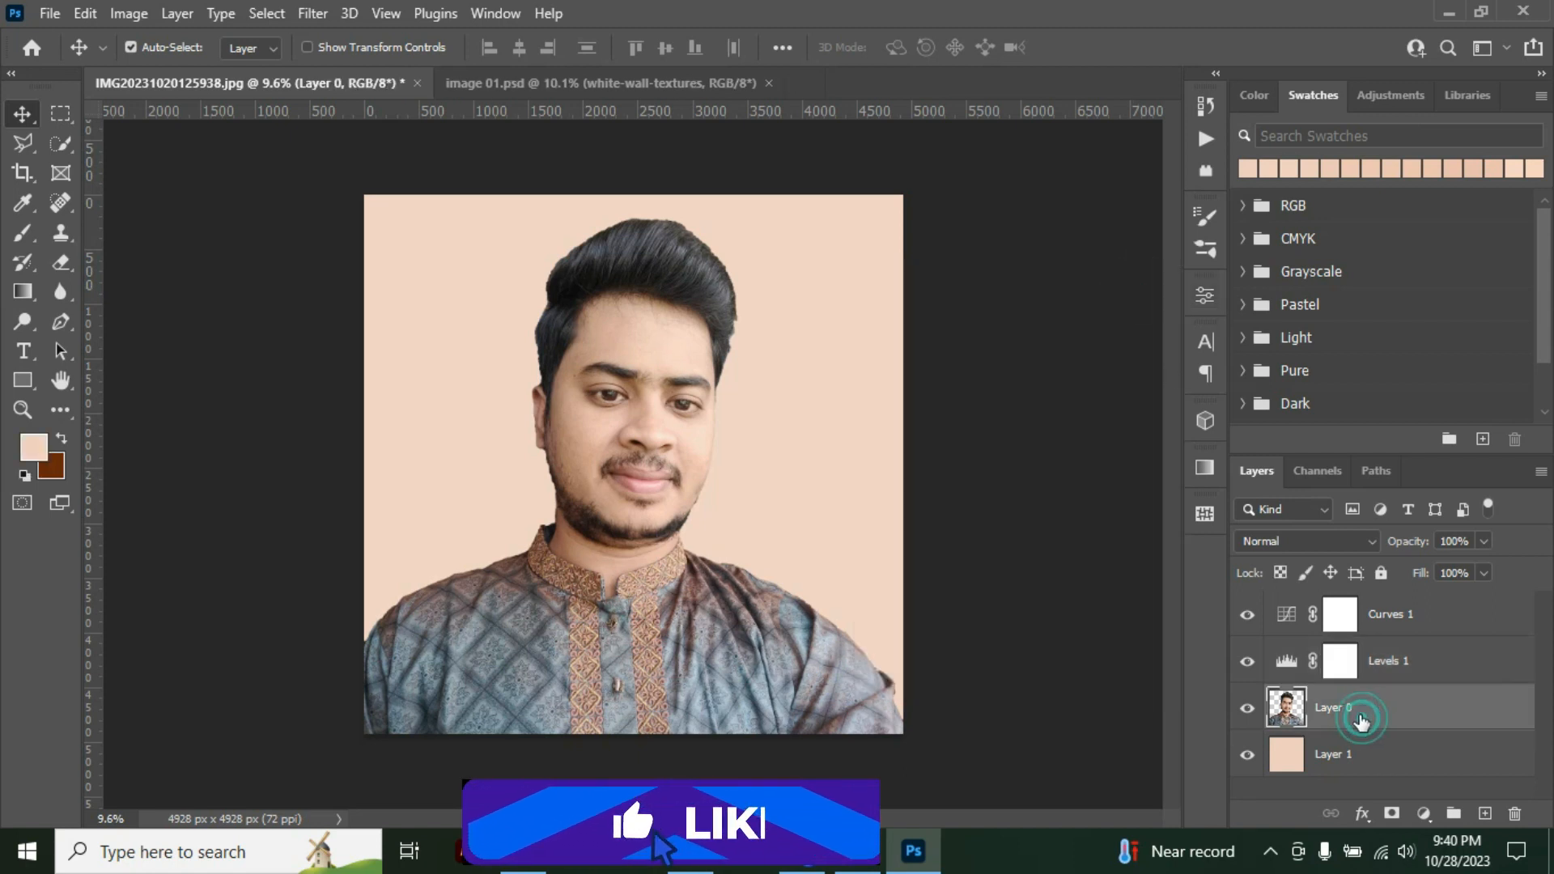
left_click(130, 14)
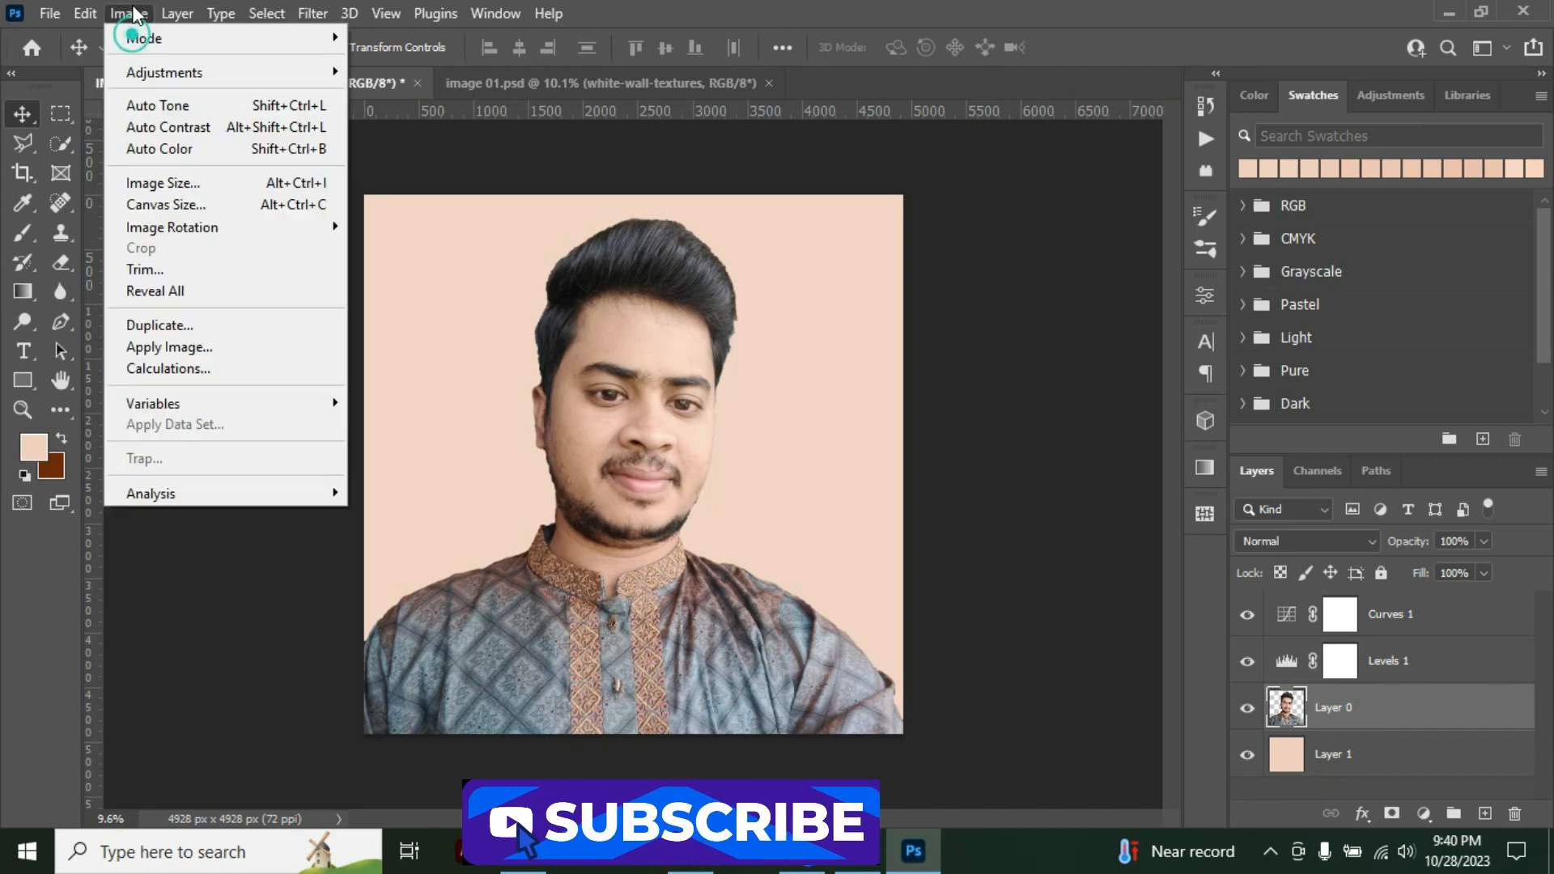
left_click(165, 127)
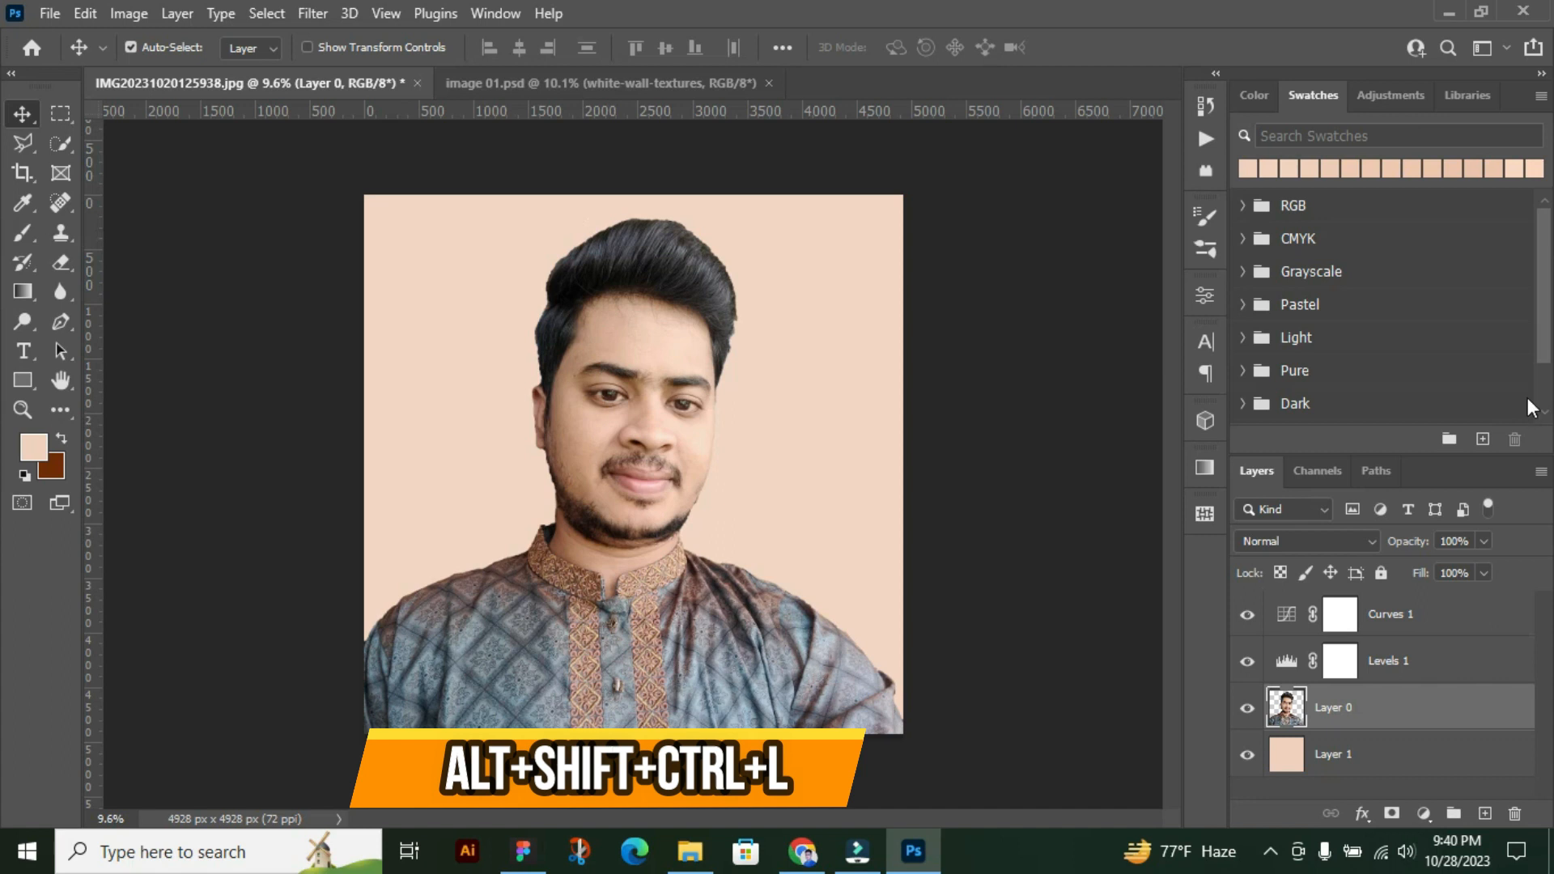
Brighten the skin with Replace Color by sampling the forehead tone and raising its lightness to +20
left_click(133, 15)
mouse_move(147, 75)
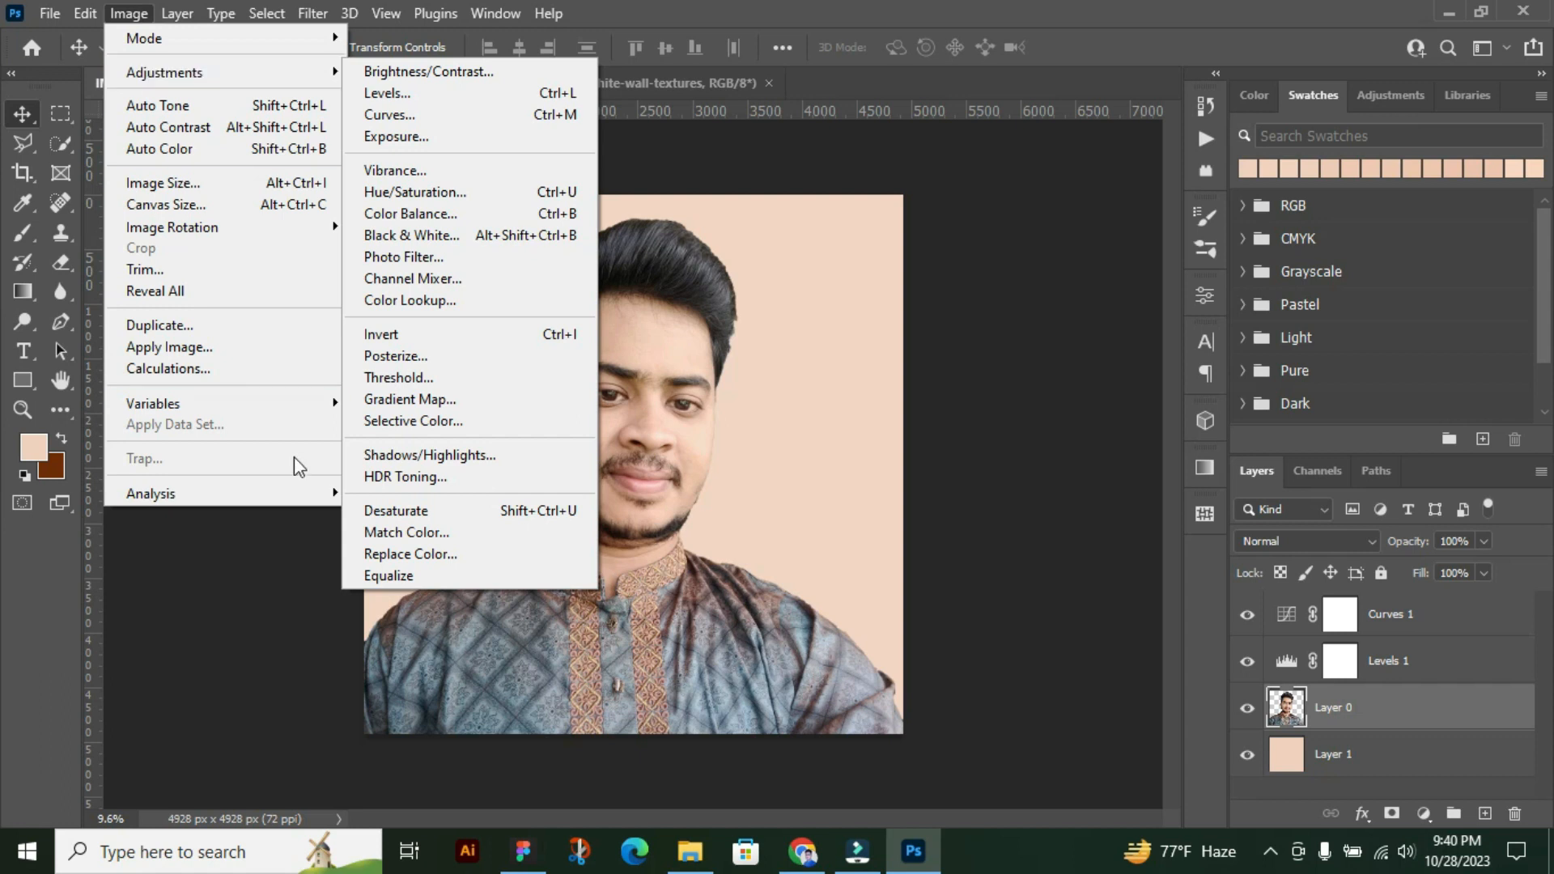
mouse_move(278, 84)
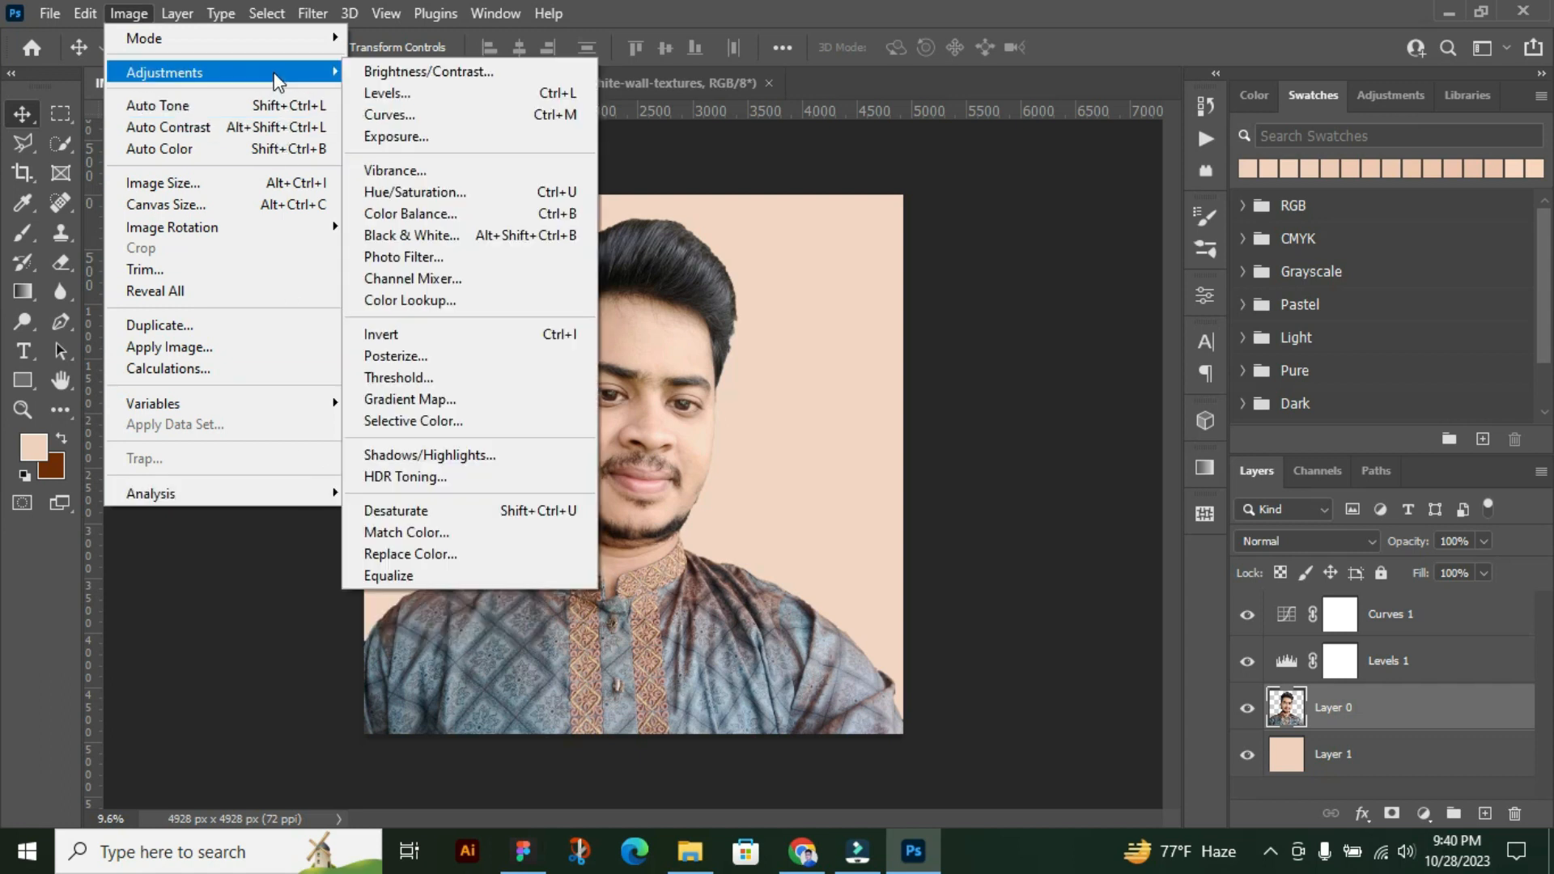
left_click(474, 552)
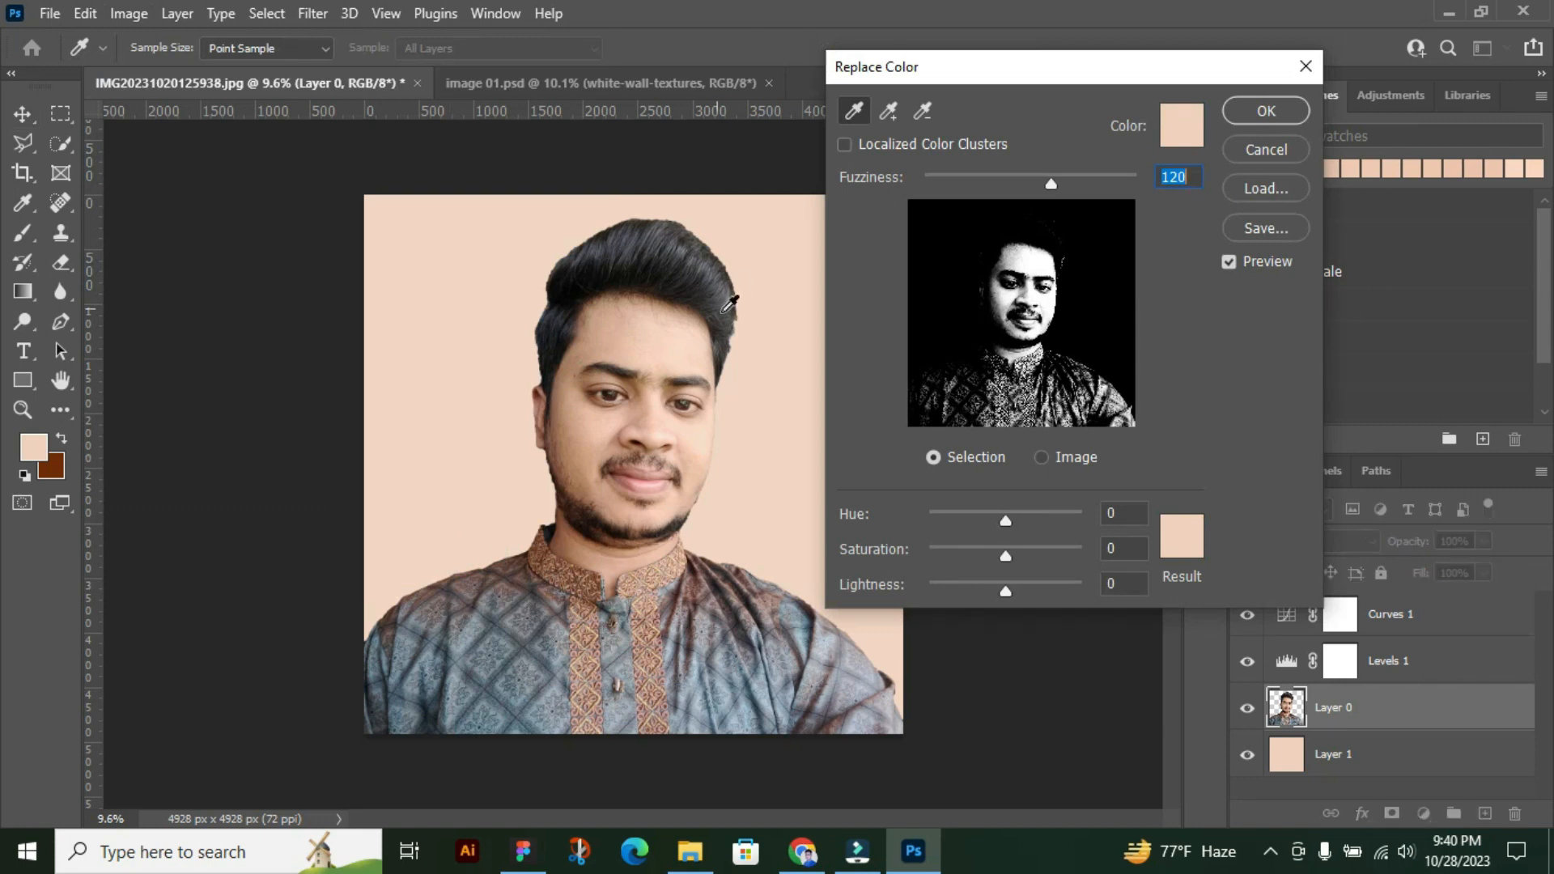
left_click(636, 334)
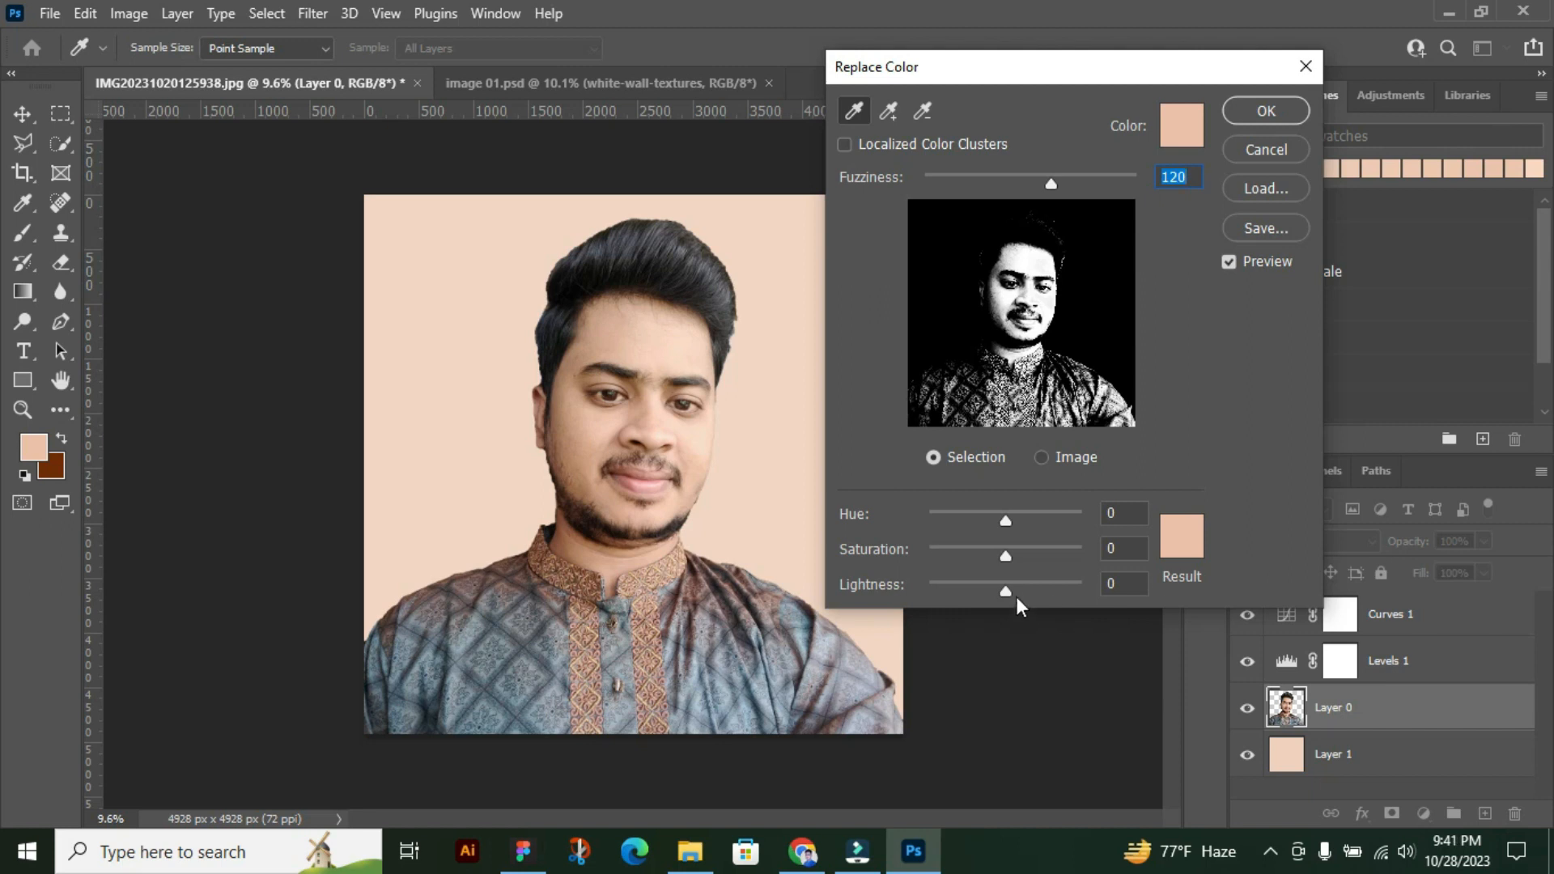
left_click_drag(1004, 590, 1022, 590)
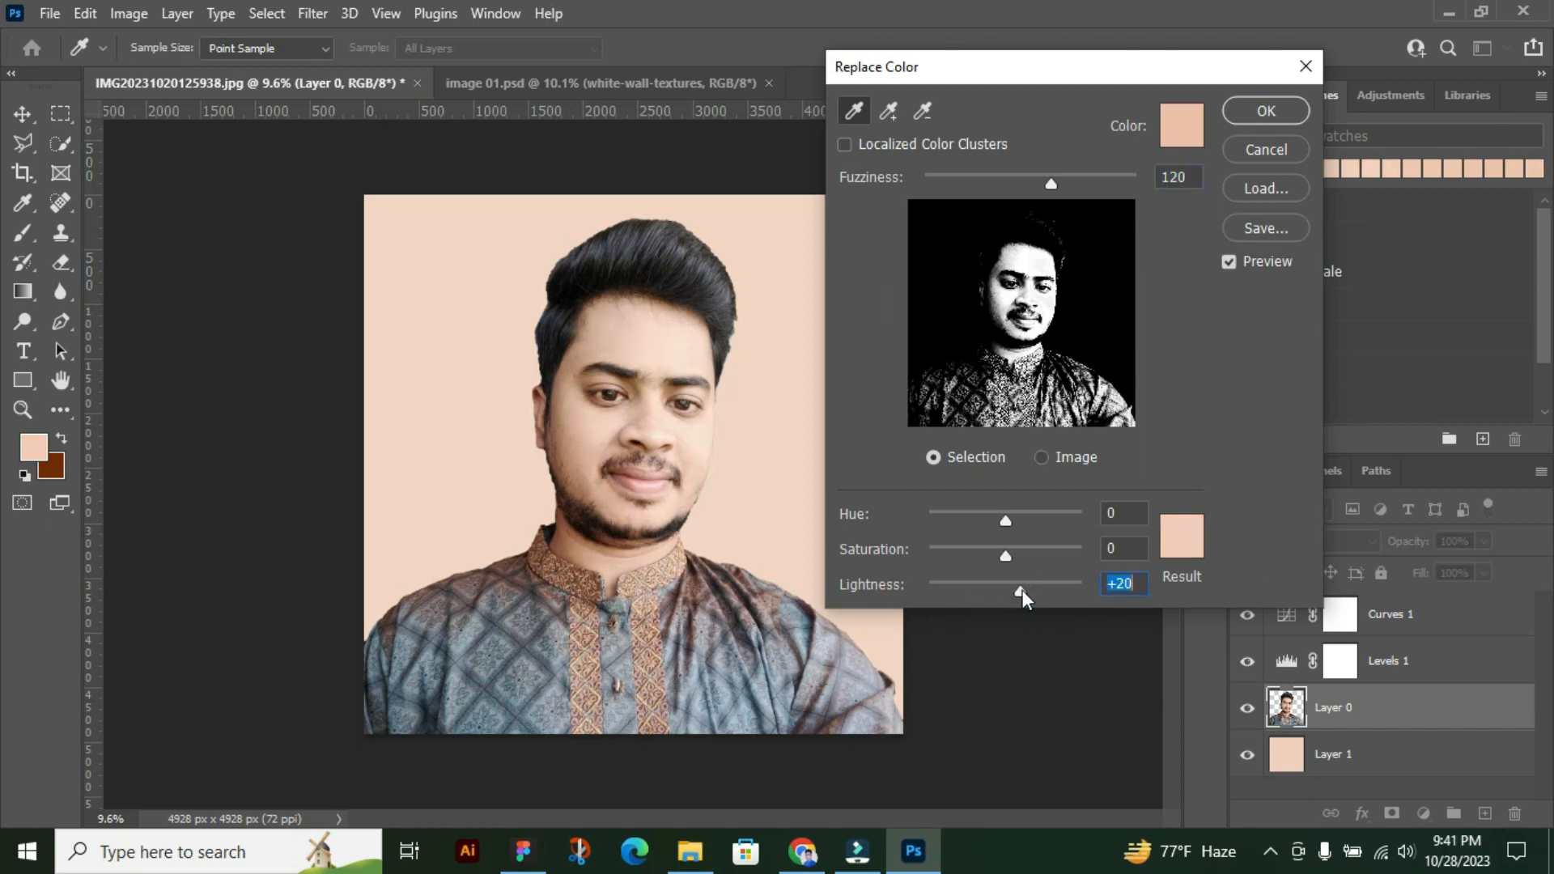
left_click(1275, 110)
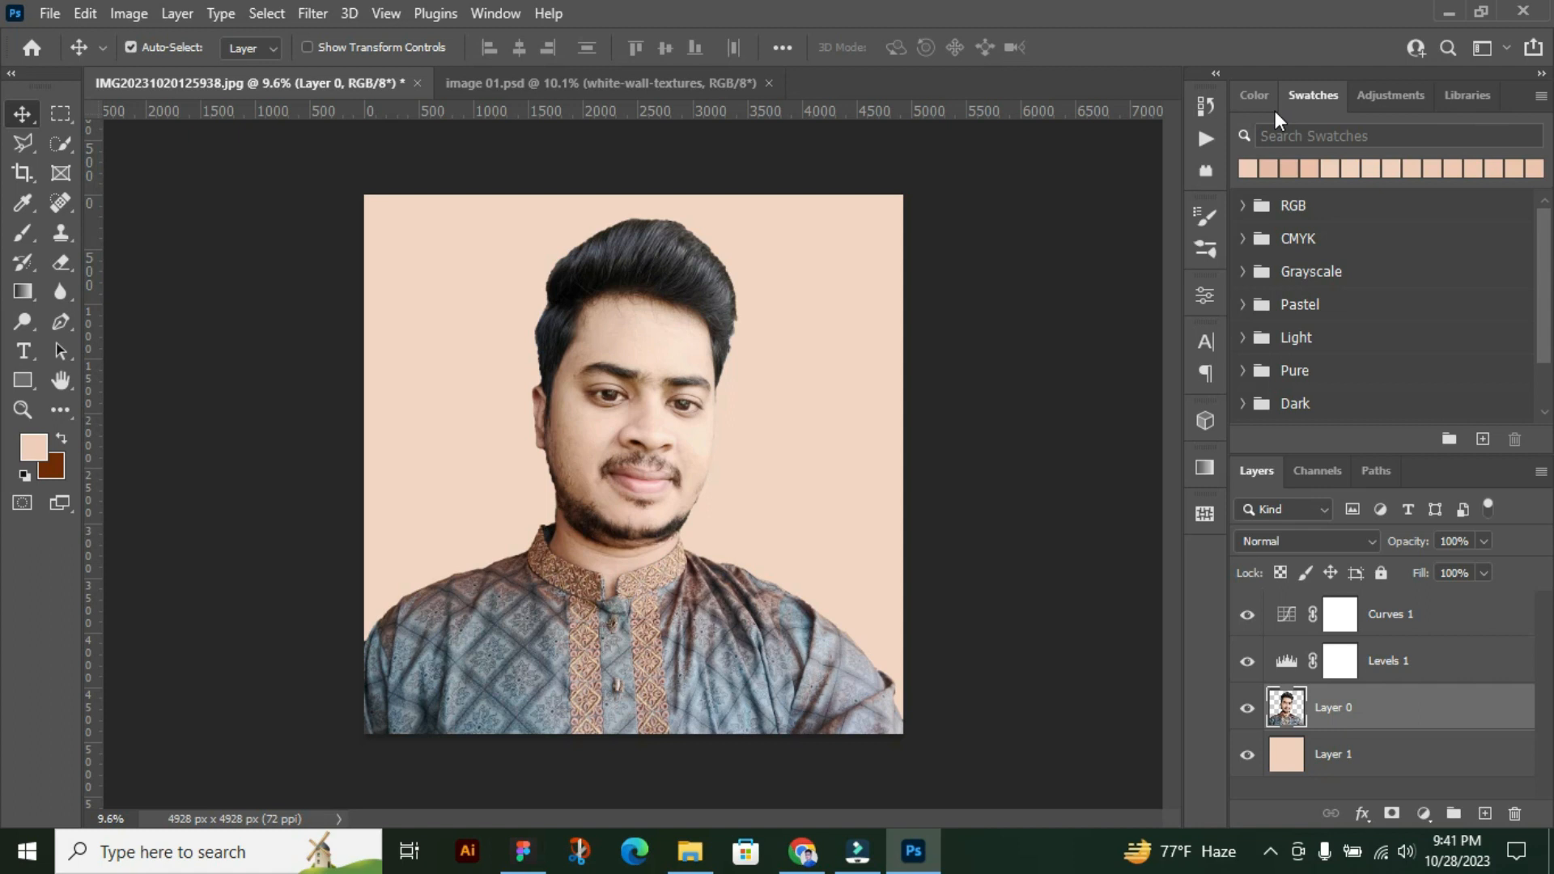
Open the Selective Color adjustment for Layer 0 and set Black to -7% for the Yellows
left_click(120, 20)
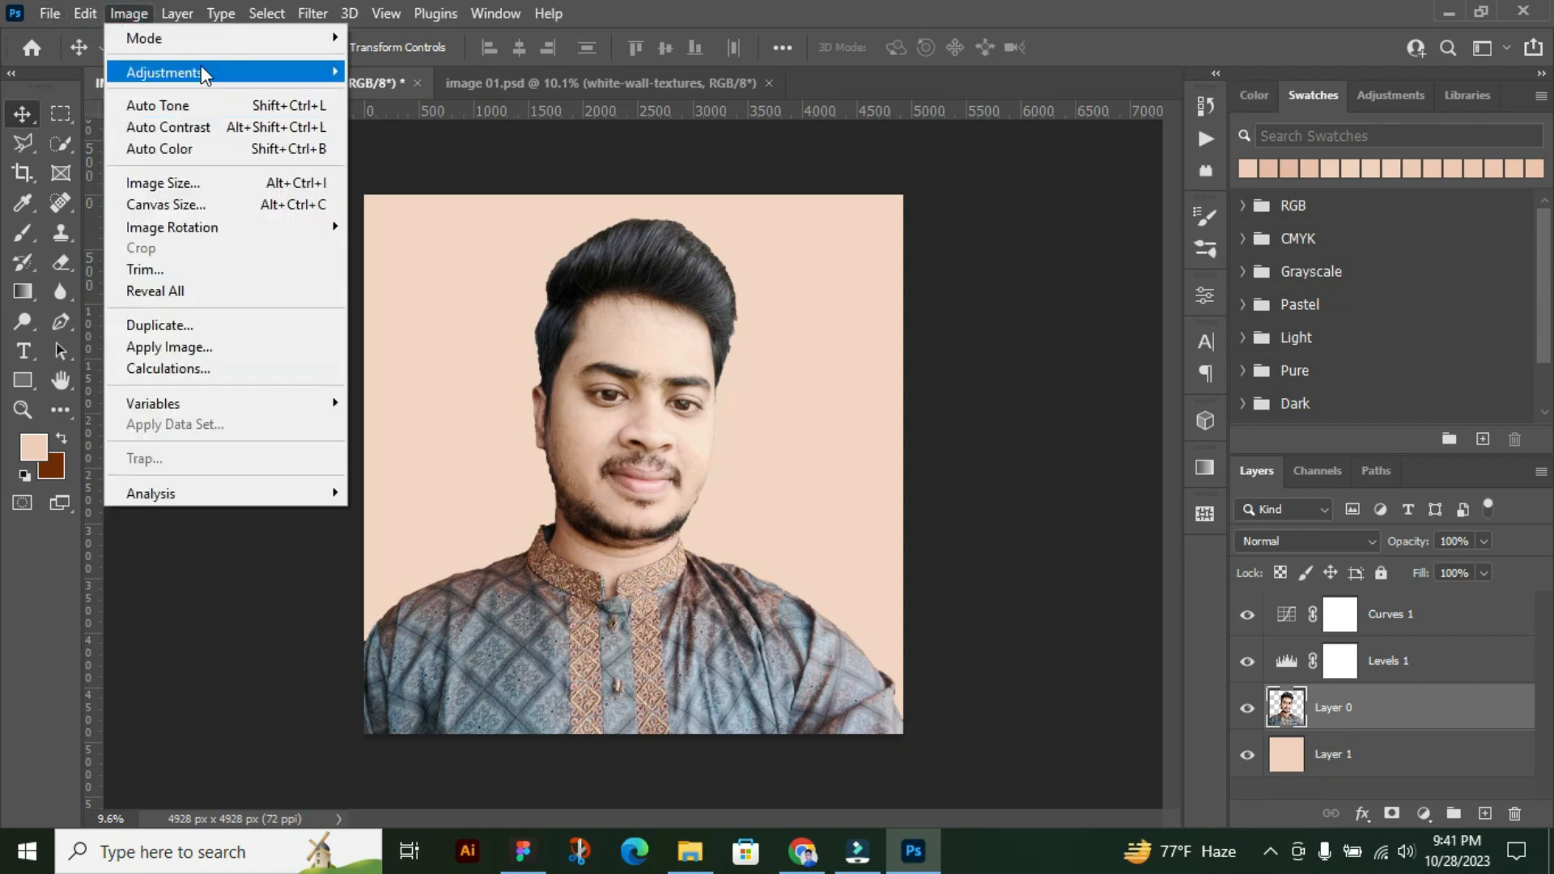
mouse_move(201, 72)
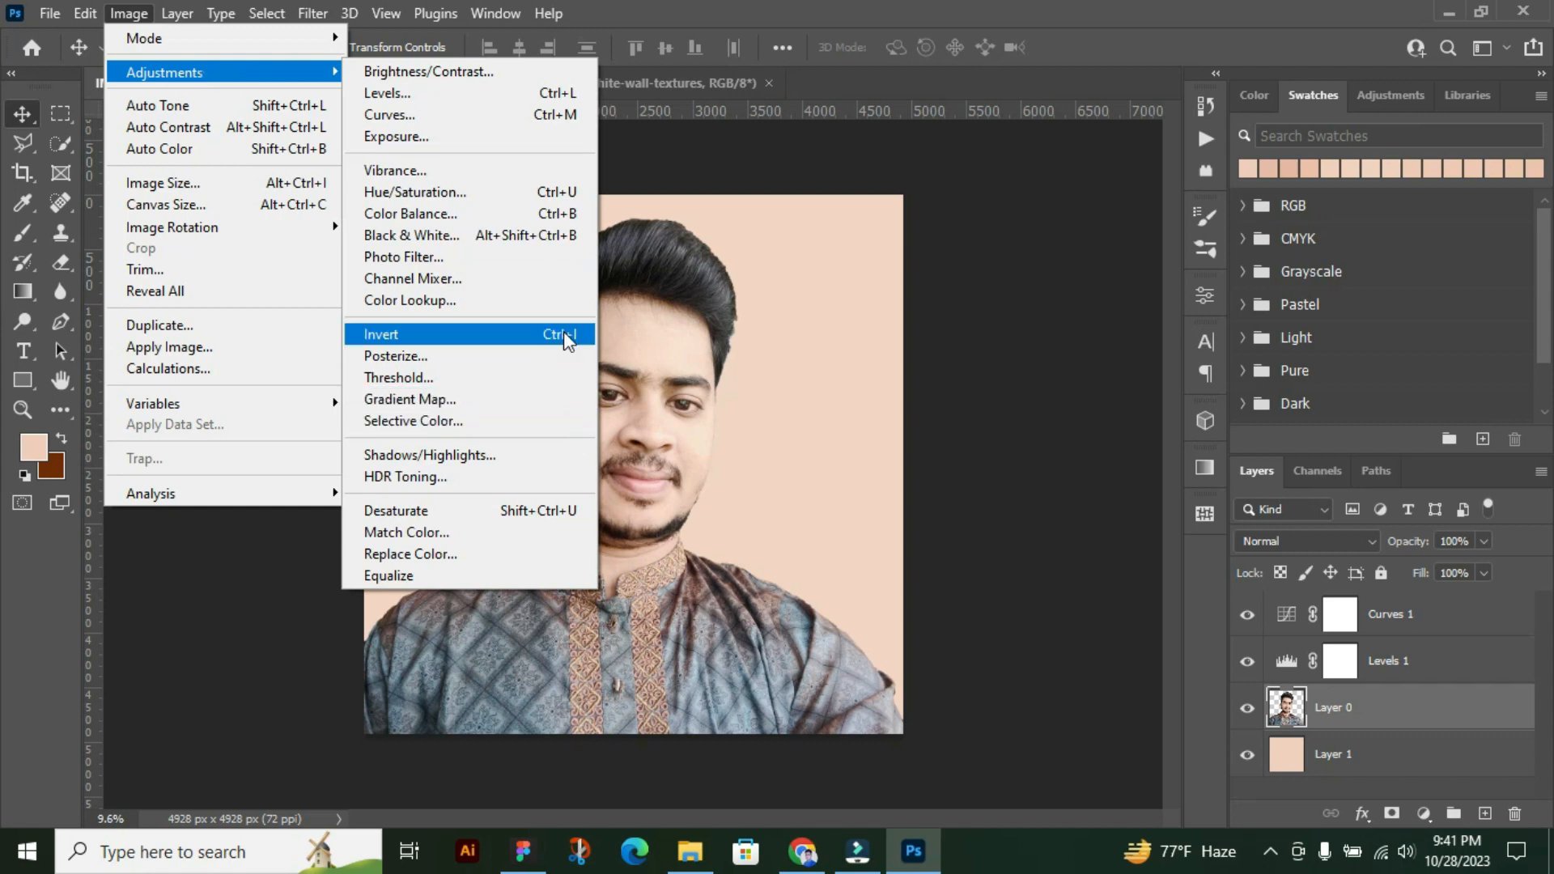
left_click(542, 421)
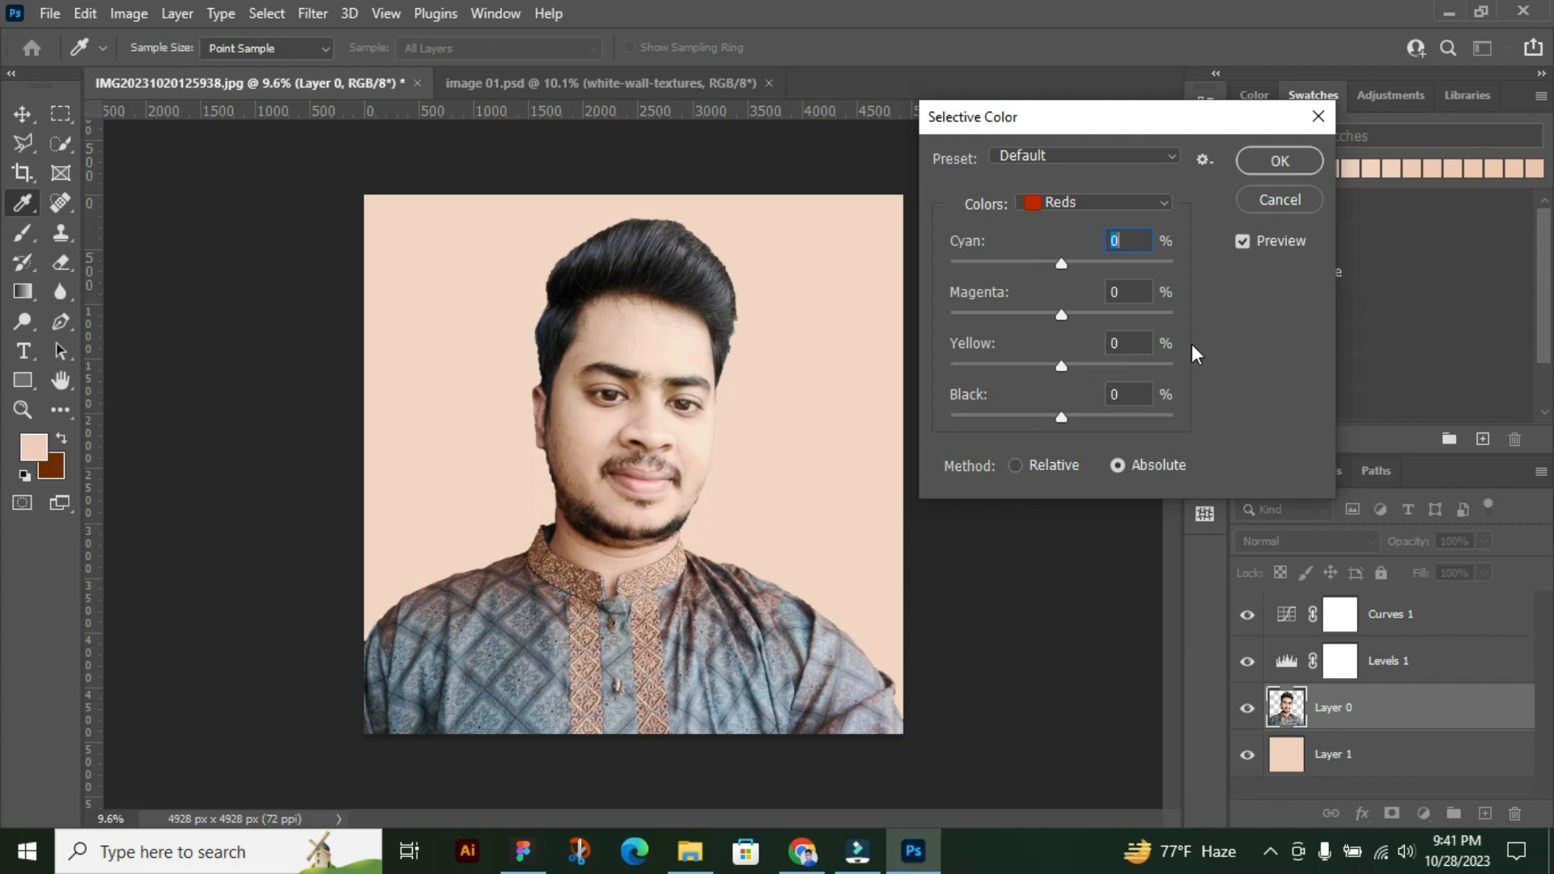
left_click(1146, 201)
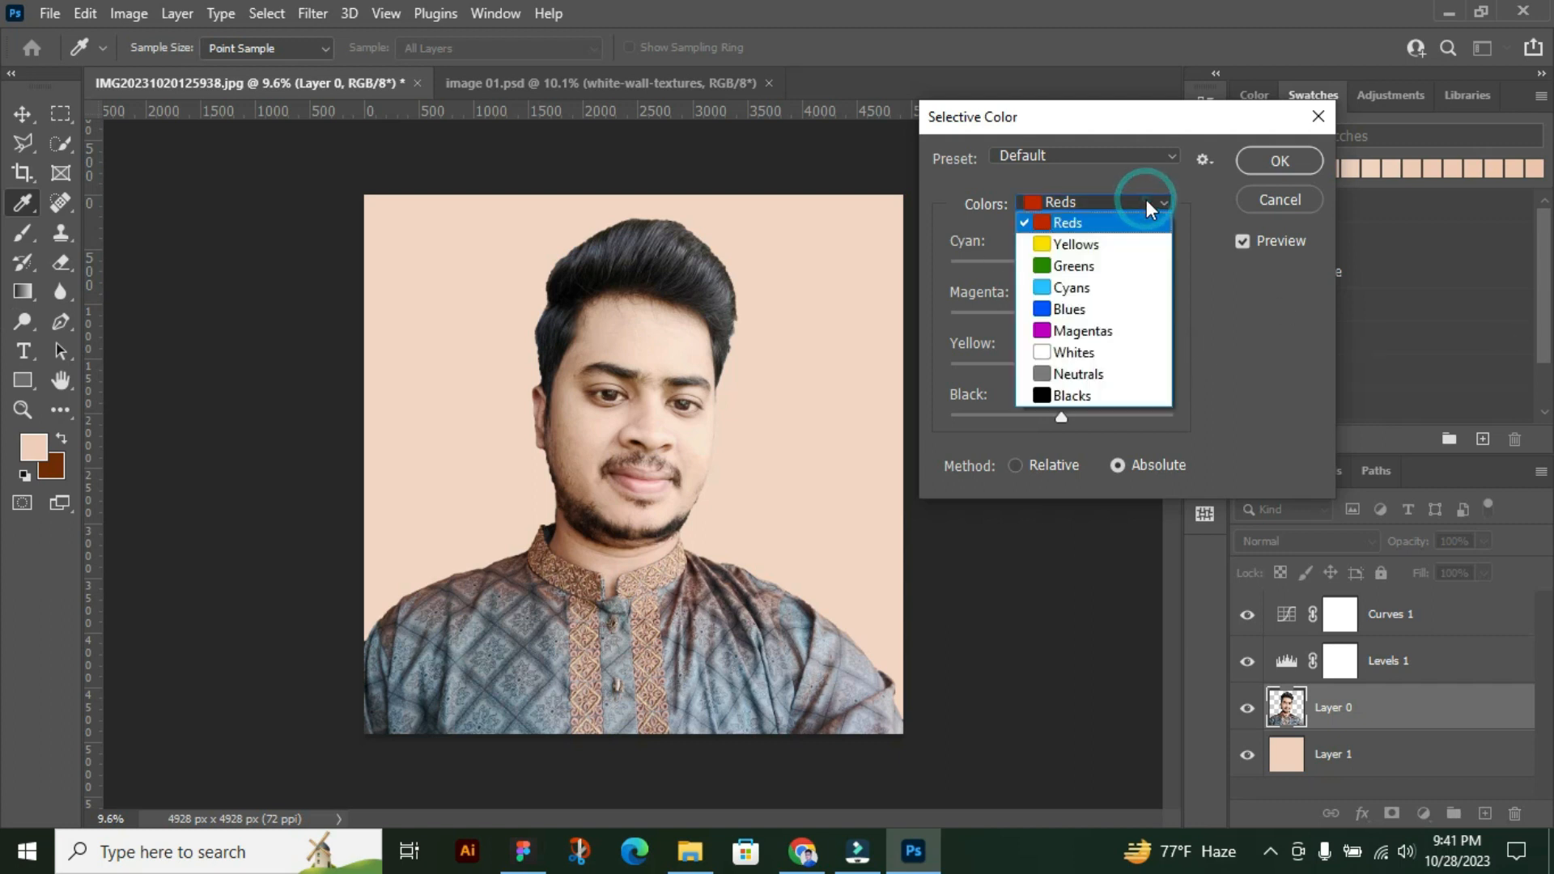
left_click(1125, 246)
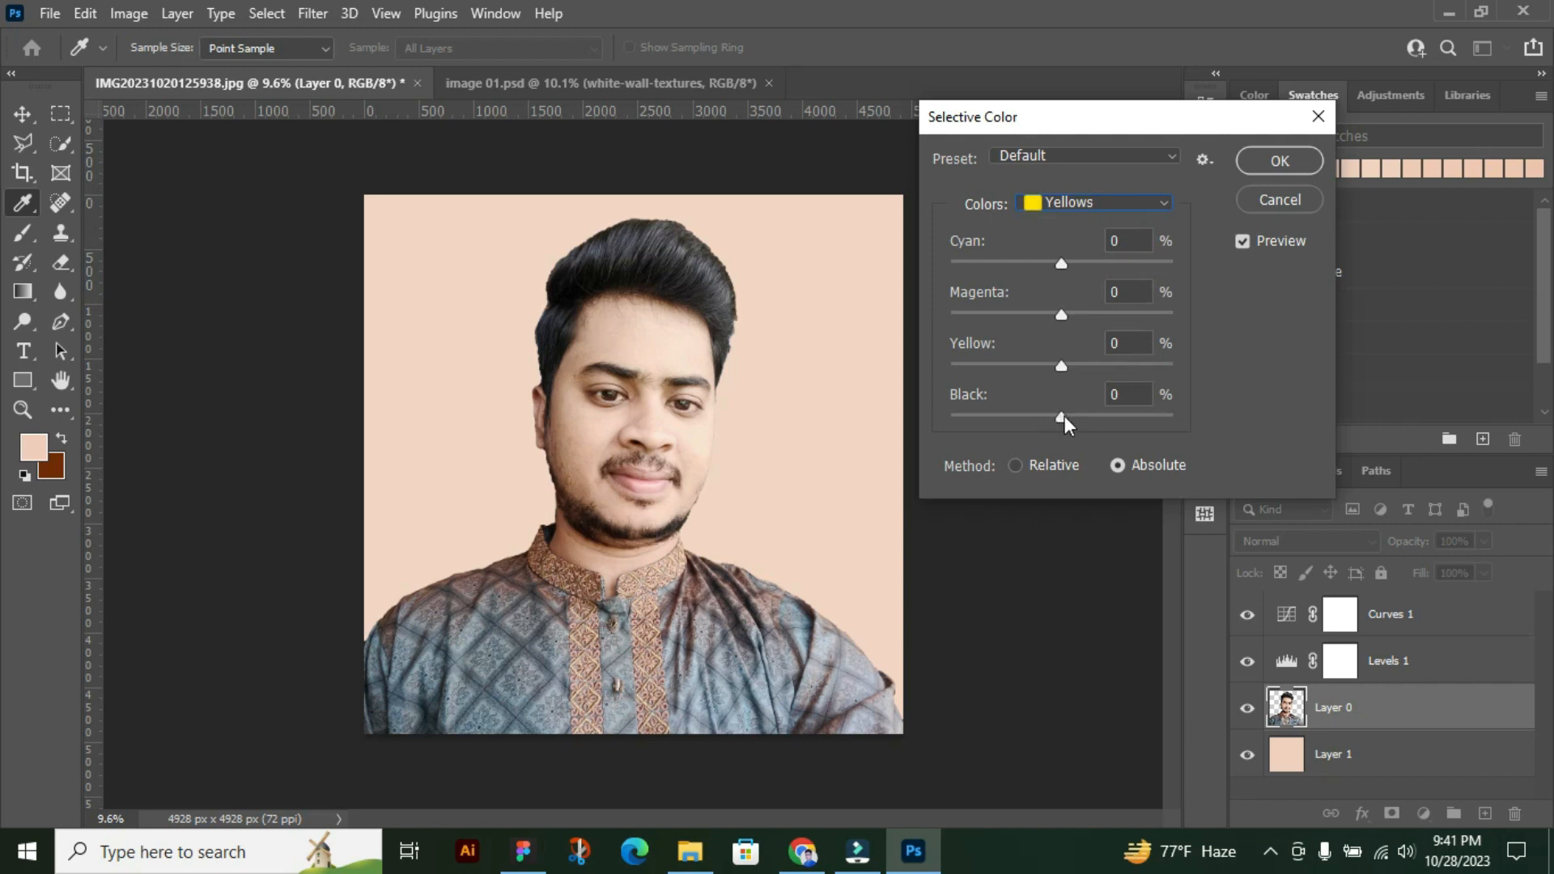
left_click(1065, 416)
left_click_drag(1083, 415, 1000, 412)
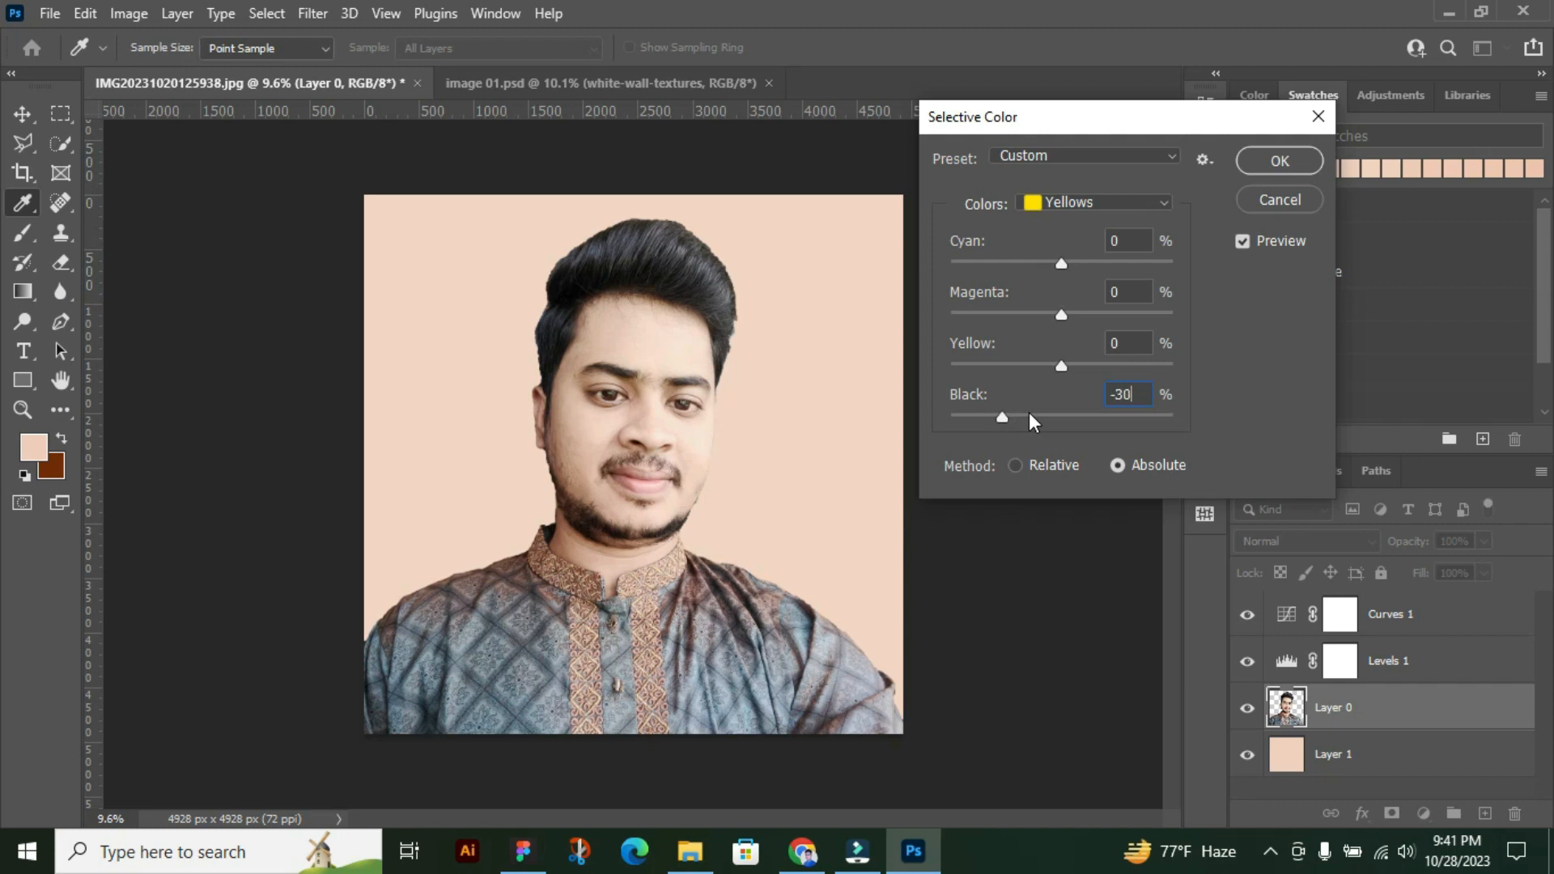
left_click(1028, 415)
mouse_move(1056, 414)
left_mouse_down()
mouse_move(1039, 415)
mouse_move(1054, 411)
left_mouse_up()
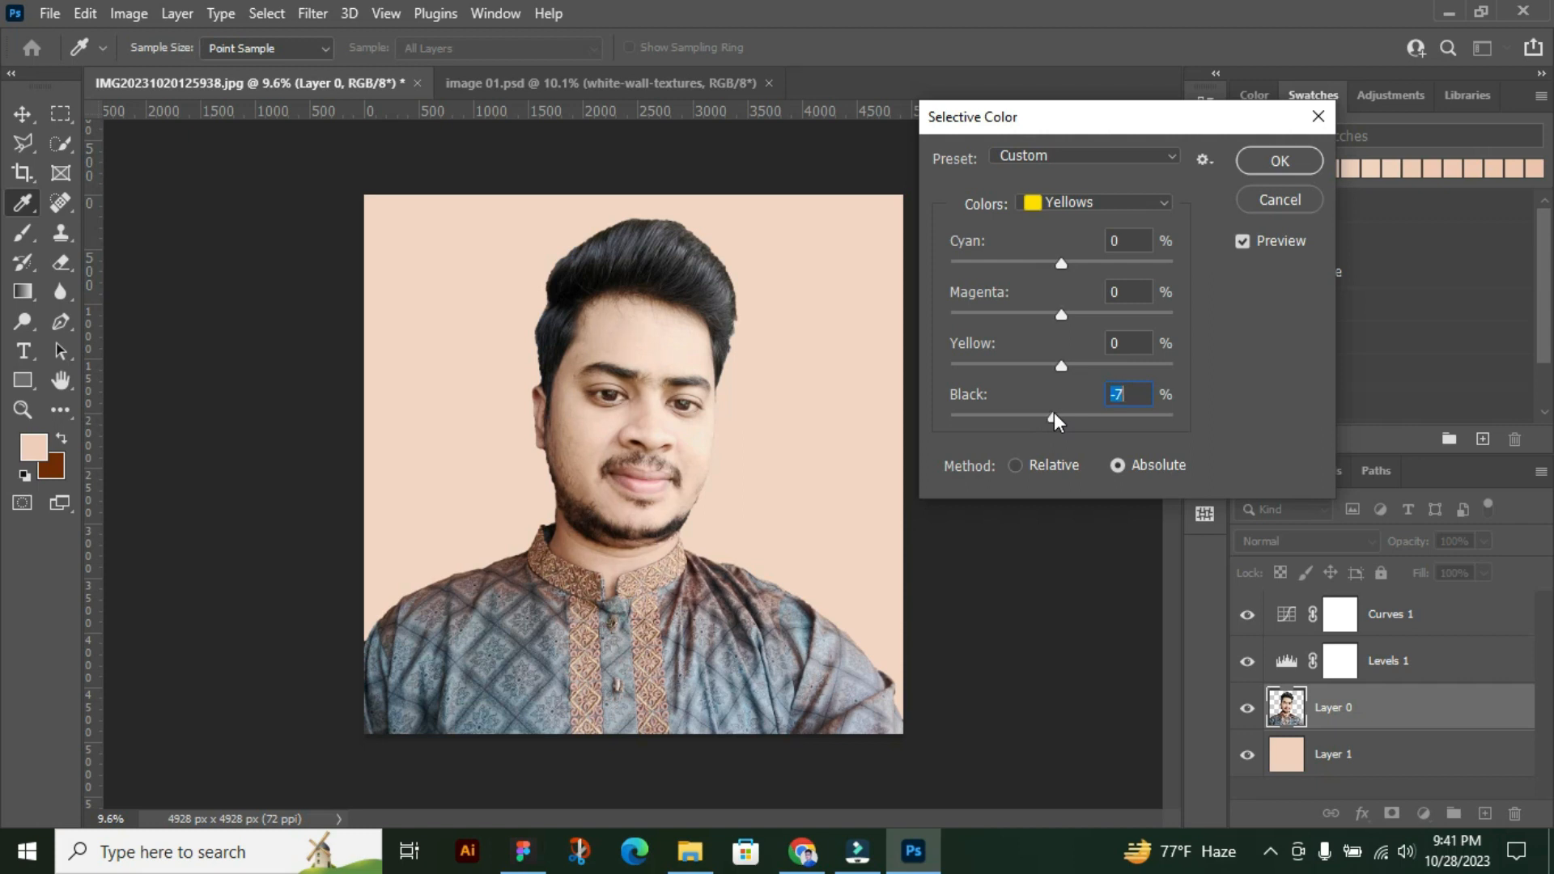
Raise the Black amount slightly above zero for the Whites in the Selective Color adjustment
left_click(1159, 202)
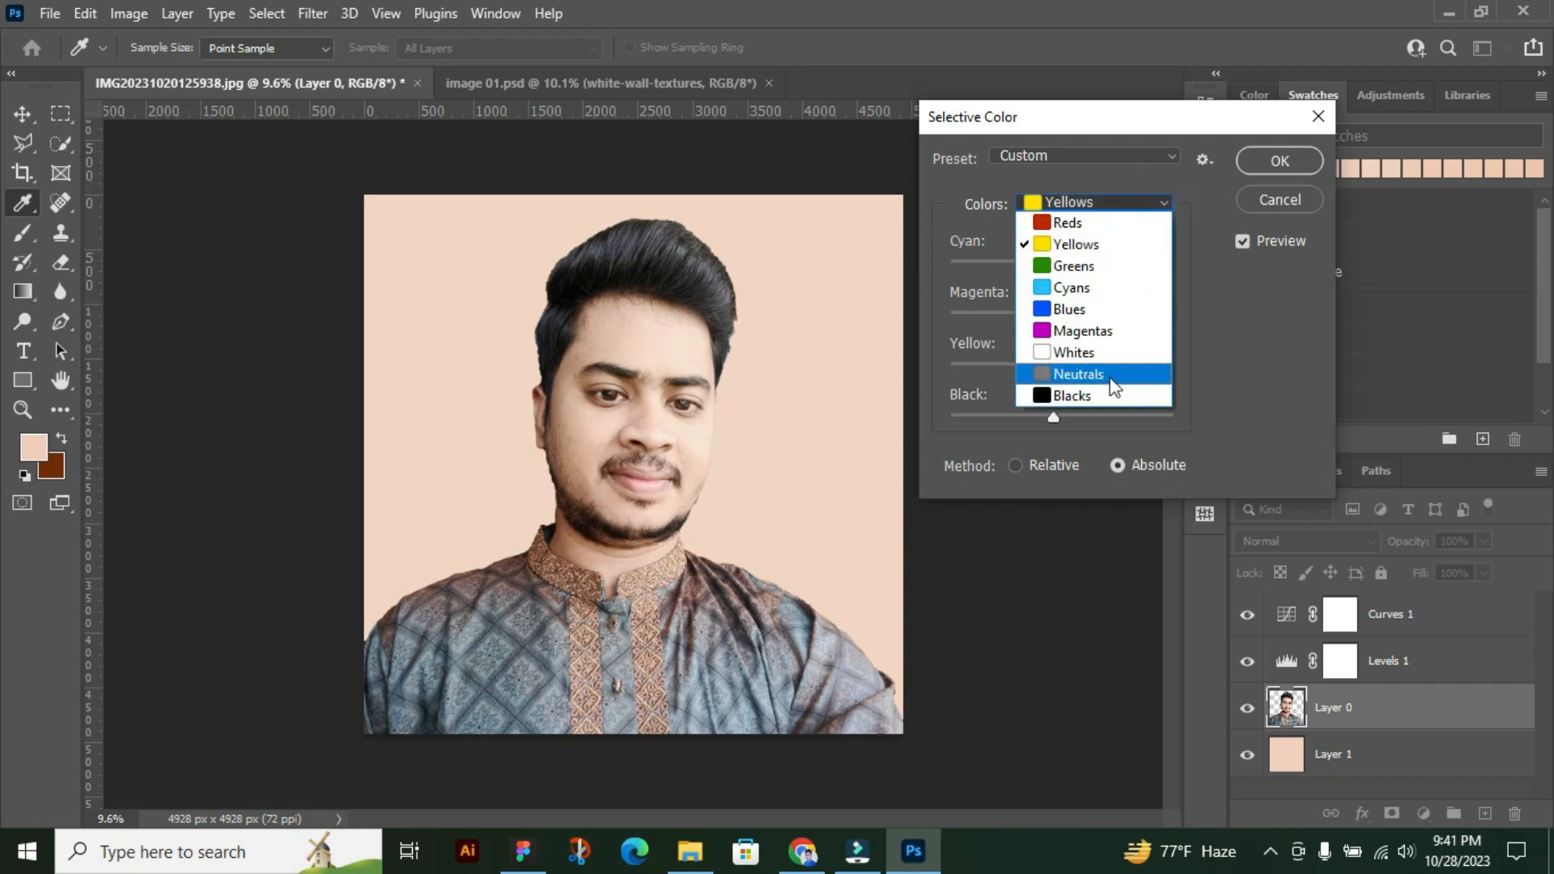
left_click(1101, 353)
left_click_drag(1062, 417, 1075, 416)
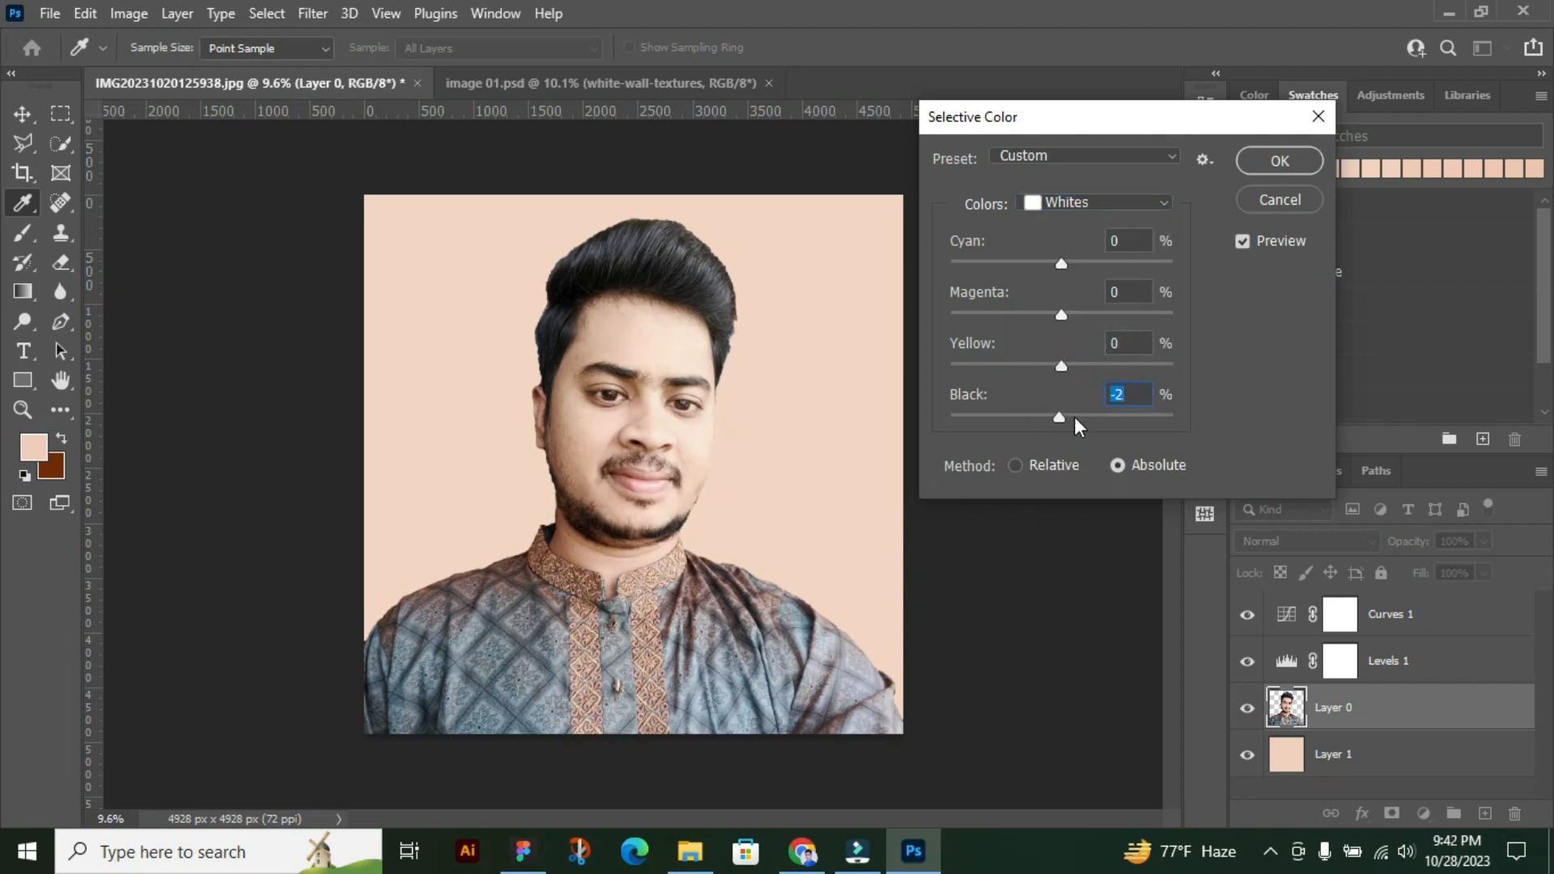
key("Up")
key("Up")
key("Up")
key("Up")
Set Black to +12% for the Blacks and apply the Selective Color adjustment to Layer 0
left_click(1133, 199)
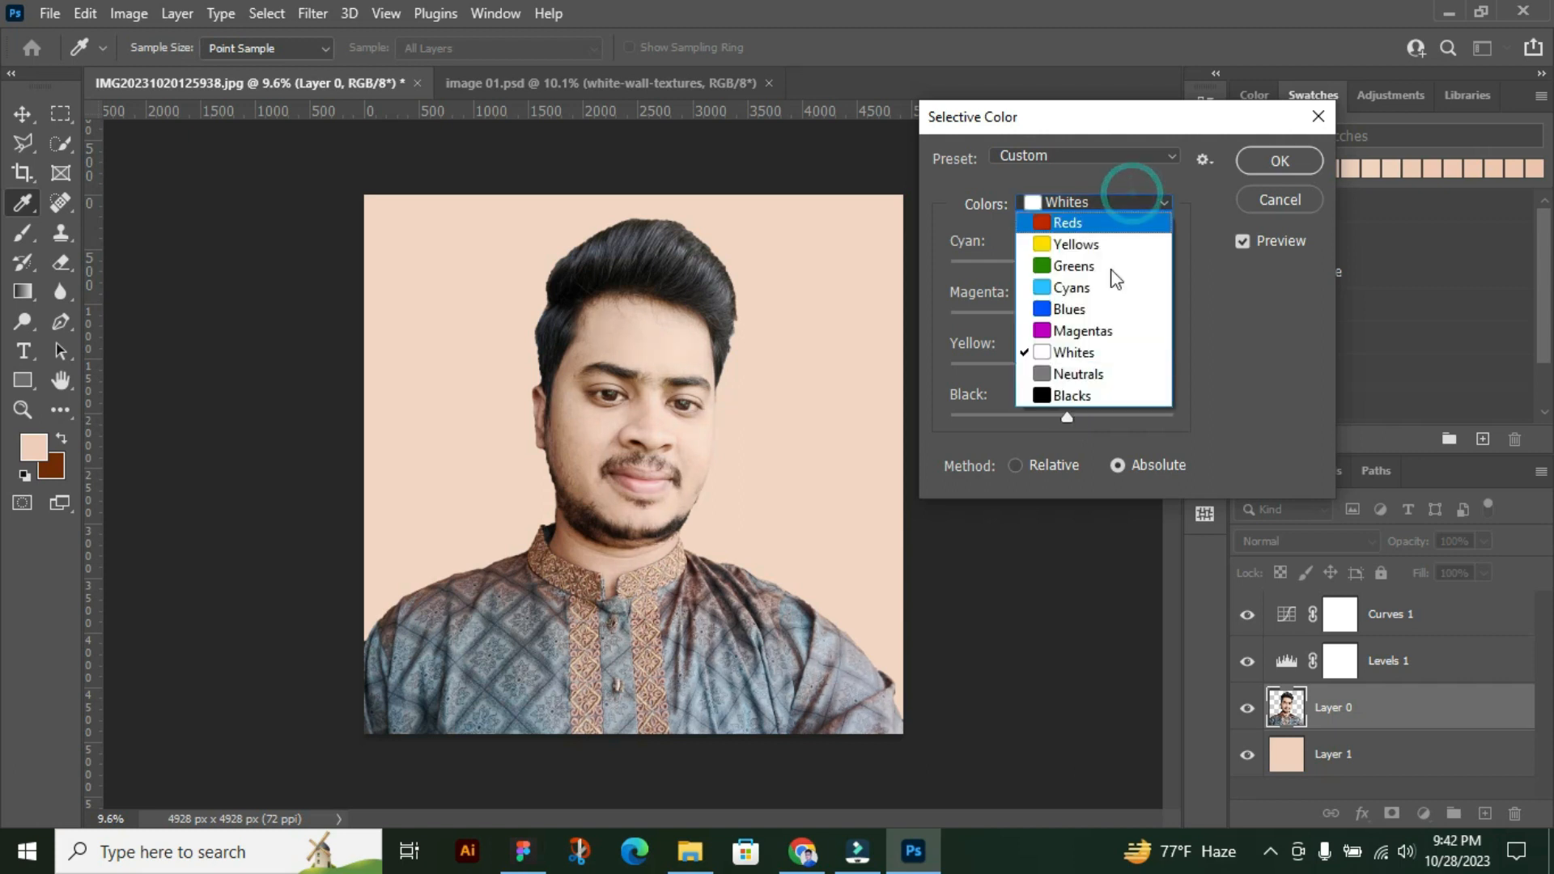
left_click(1077, 397)
left_click(1075, 413)
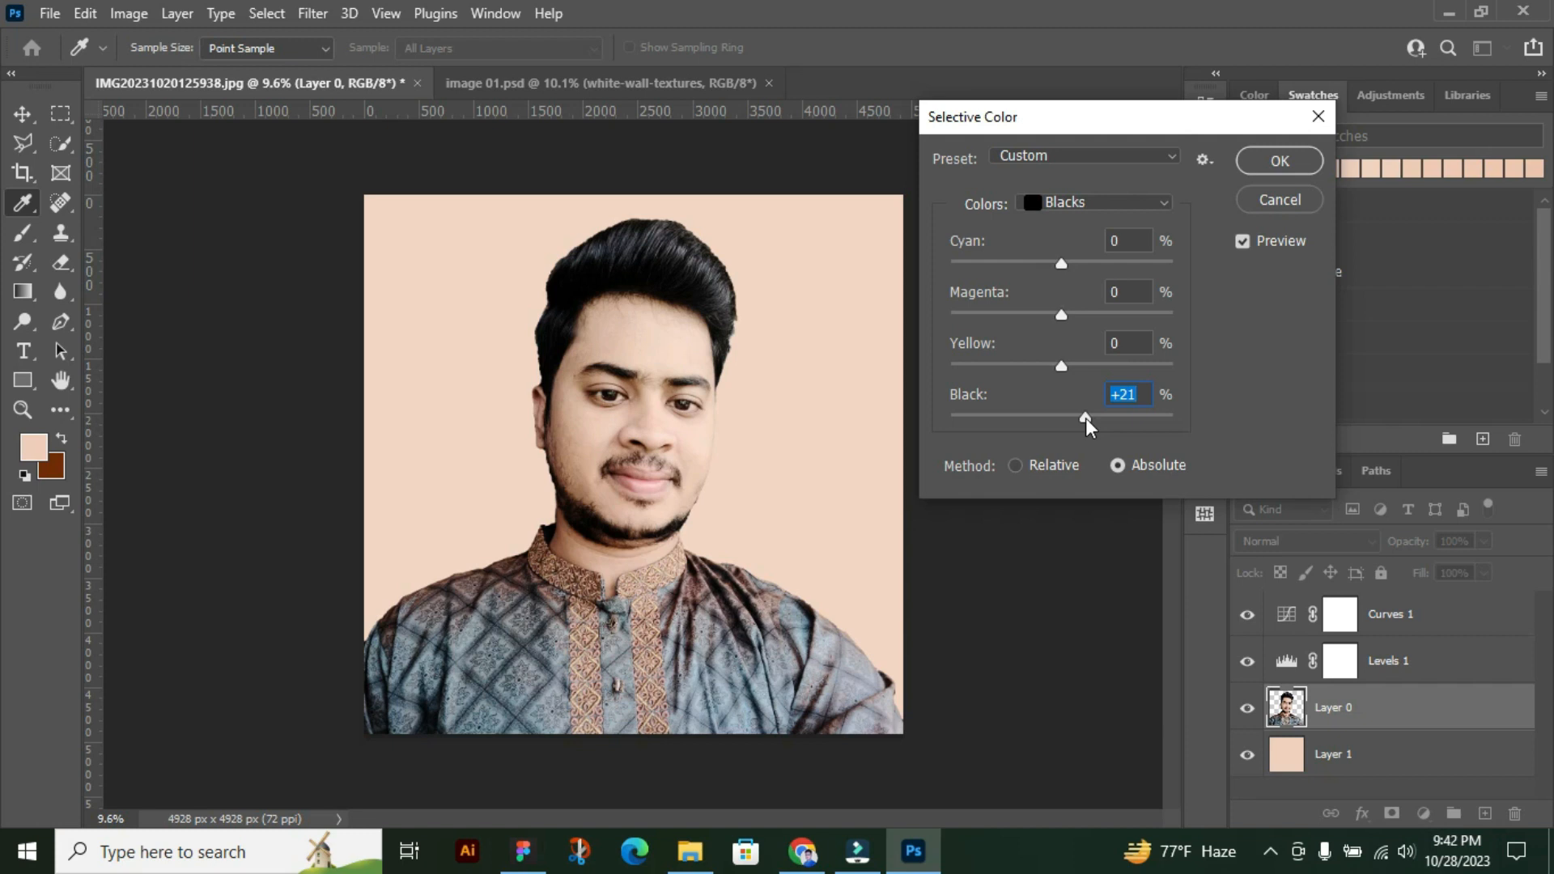
left_click(1075, 417)
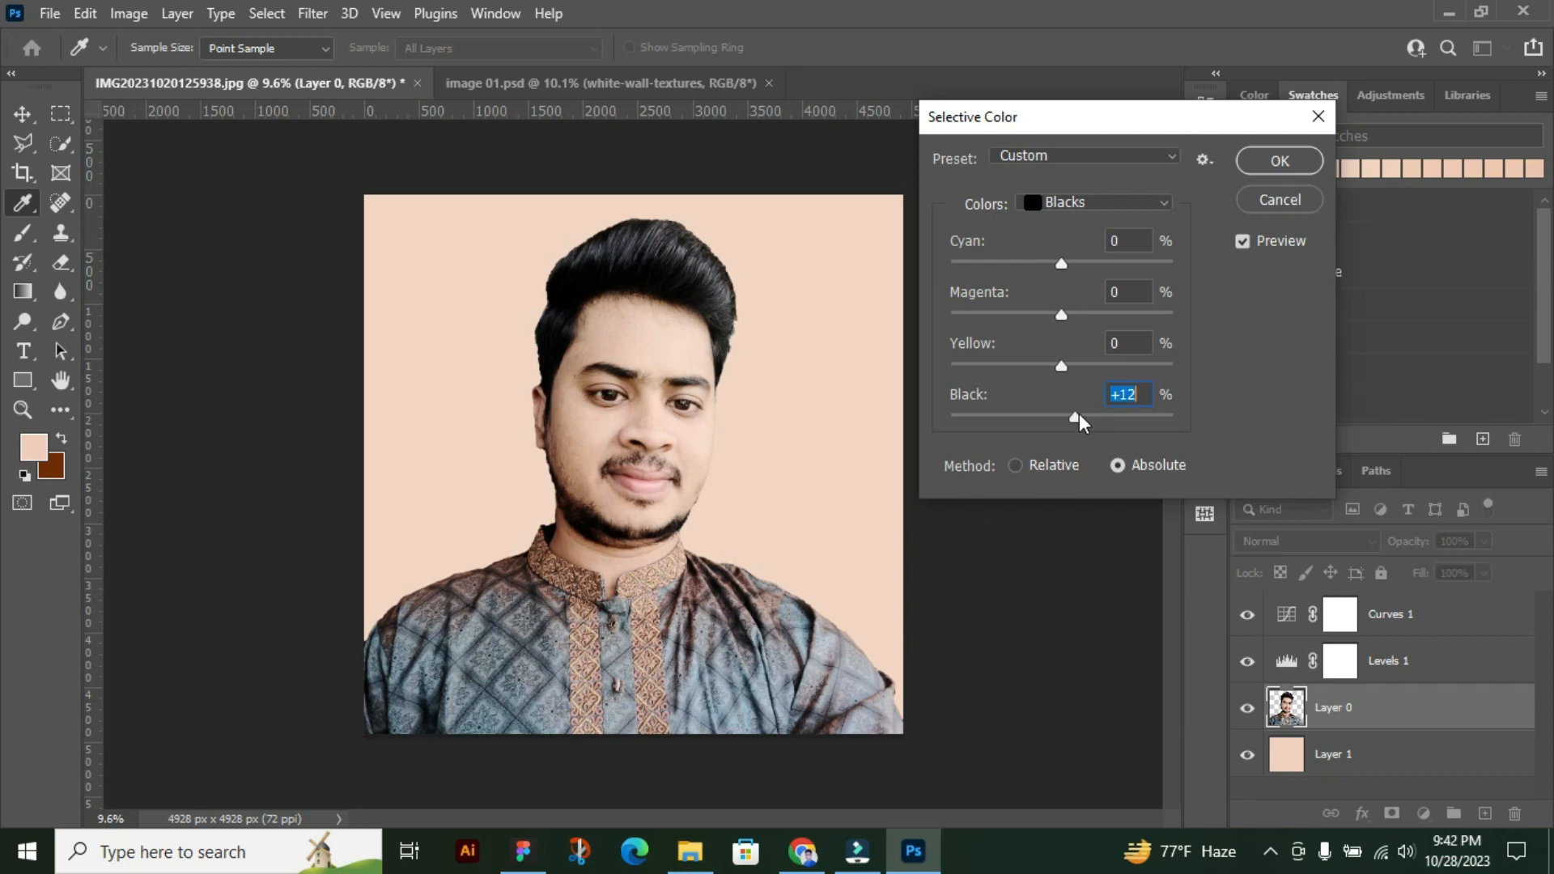
left_click(1308, 163)
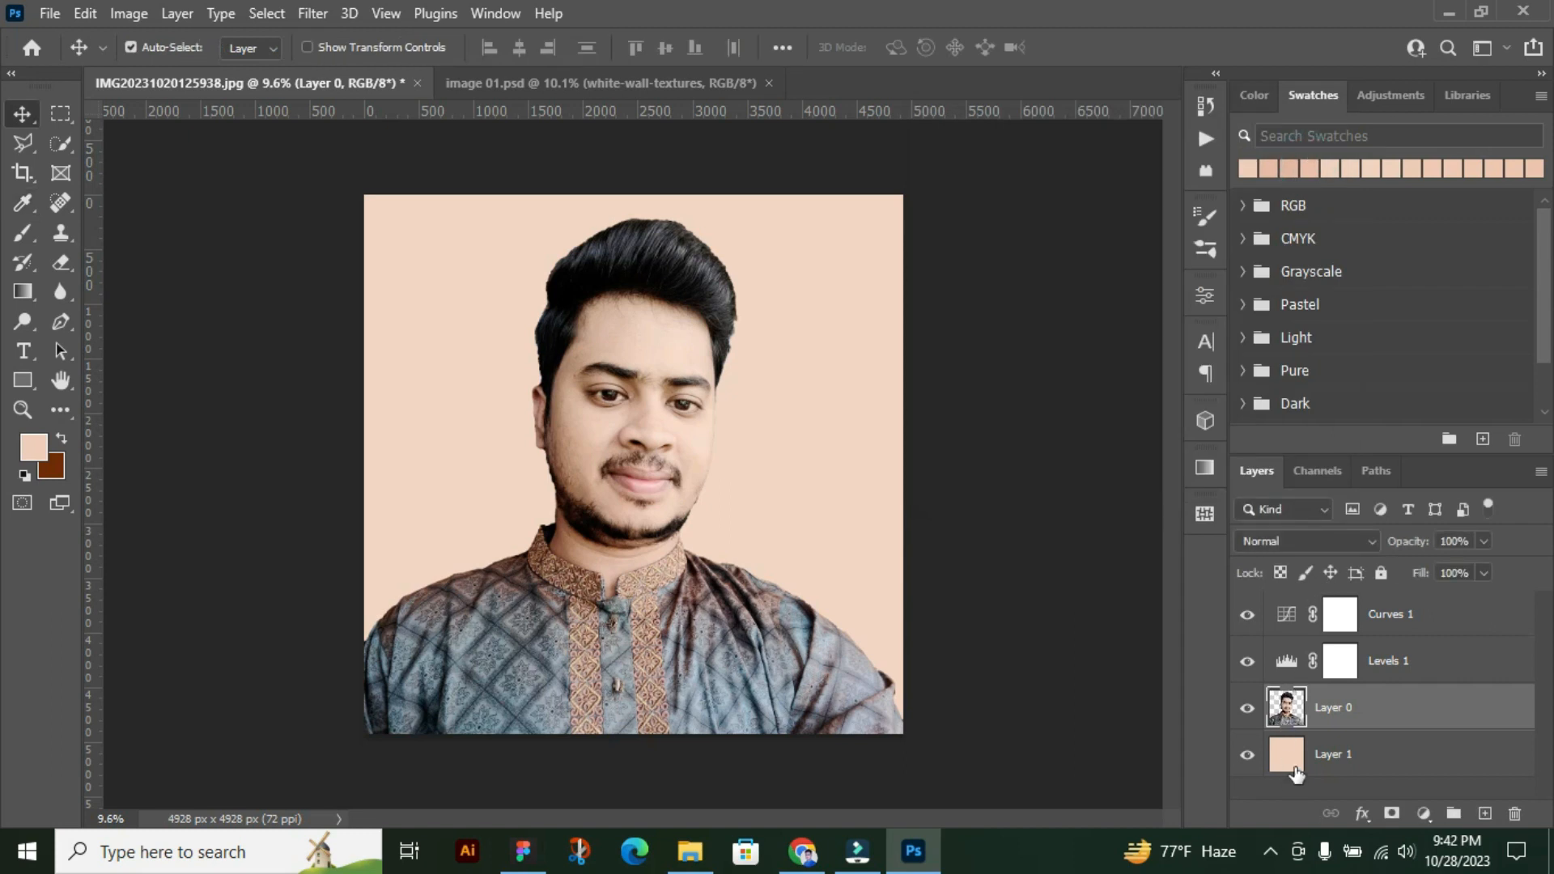
Place the white-wall-textures image from File Explorer's Adobe Photoshop Files folder into the portrait document and scale it to cover the whole canvas
left_click(686, 850)
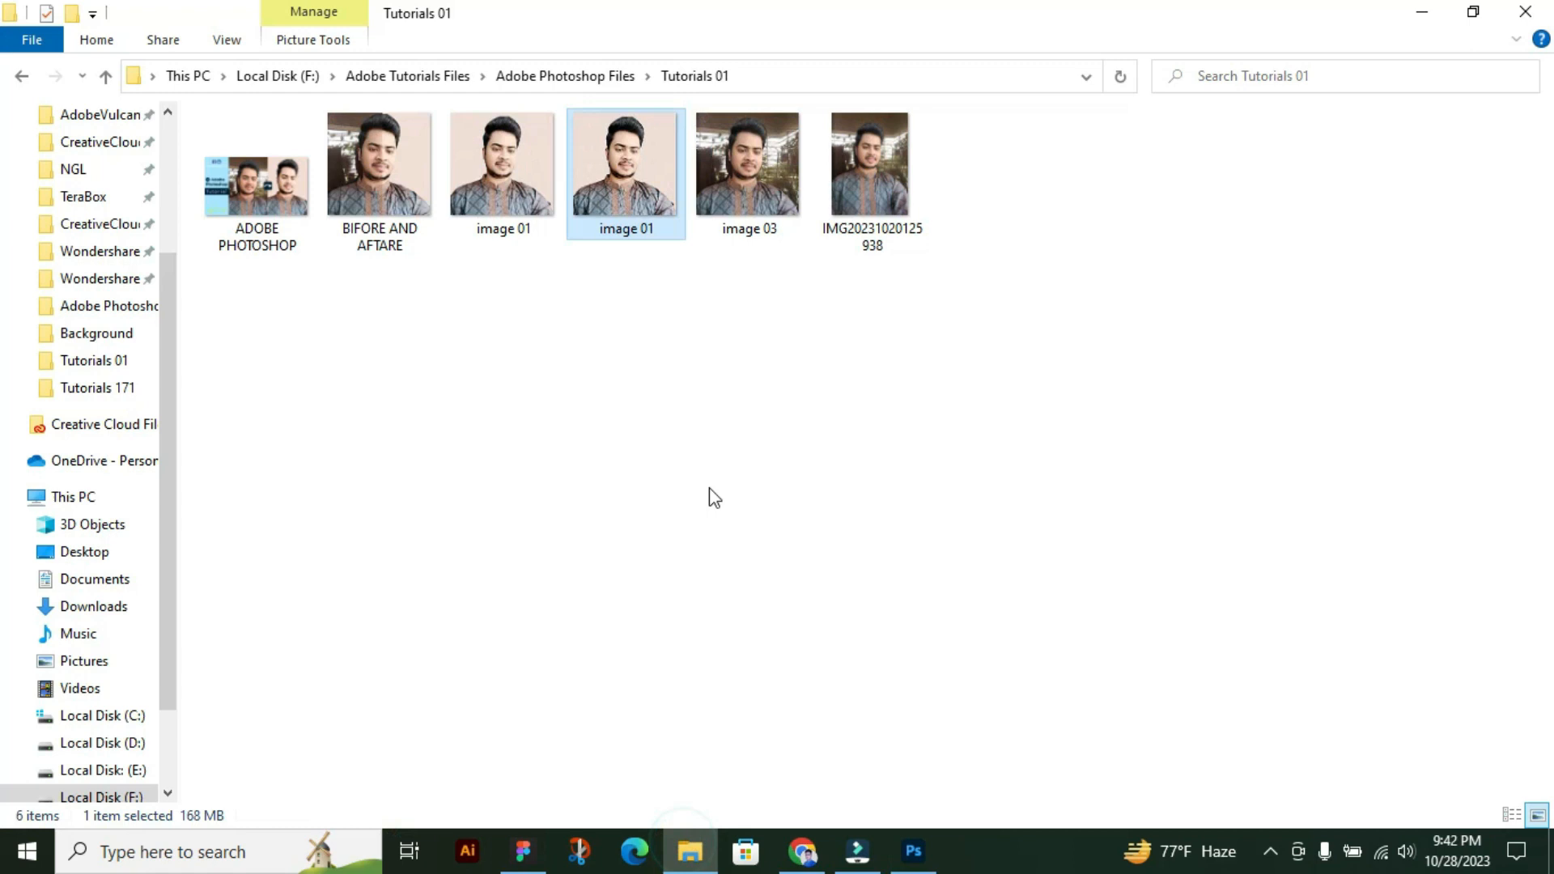
left_click(106, 82)
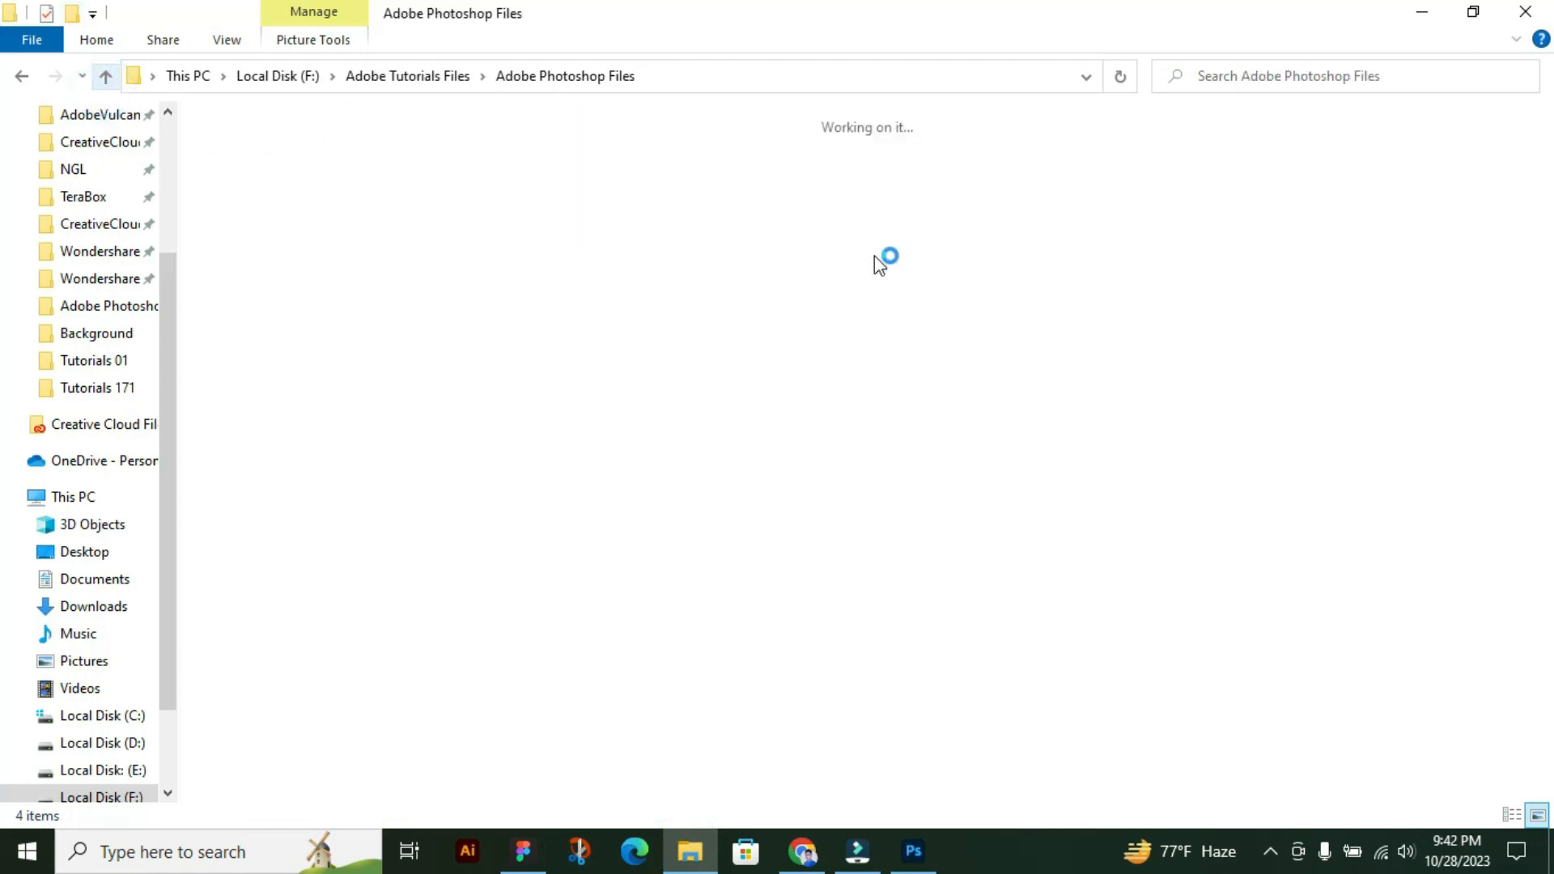
left_click(643, 182)
left_click_drag(641, 178, 814, 544)
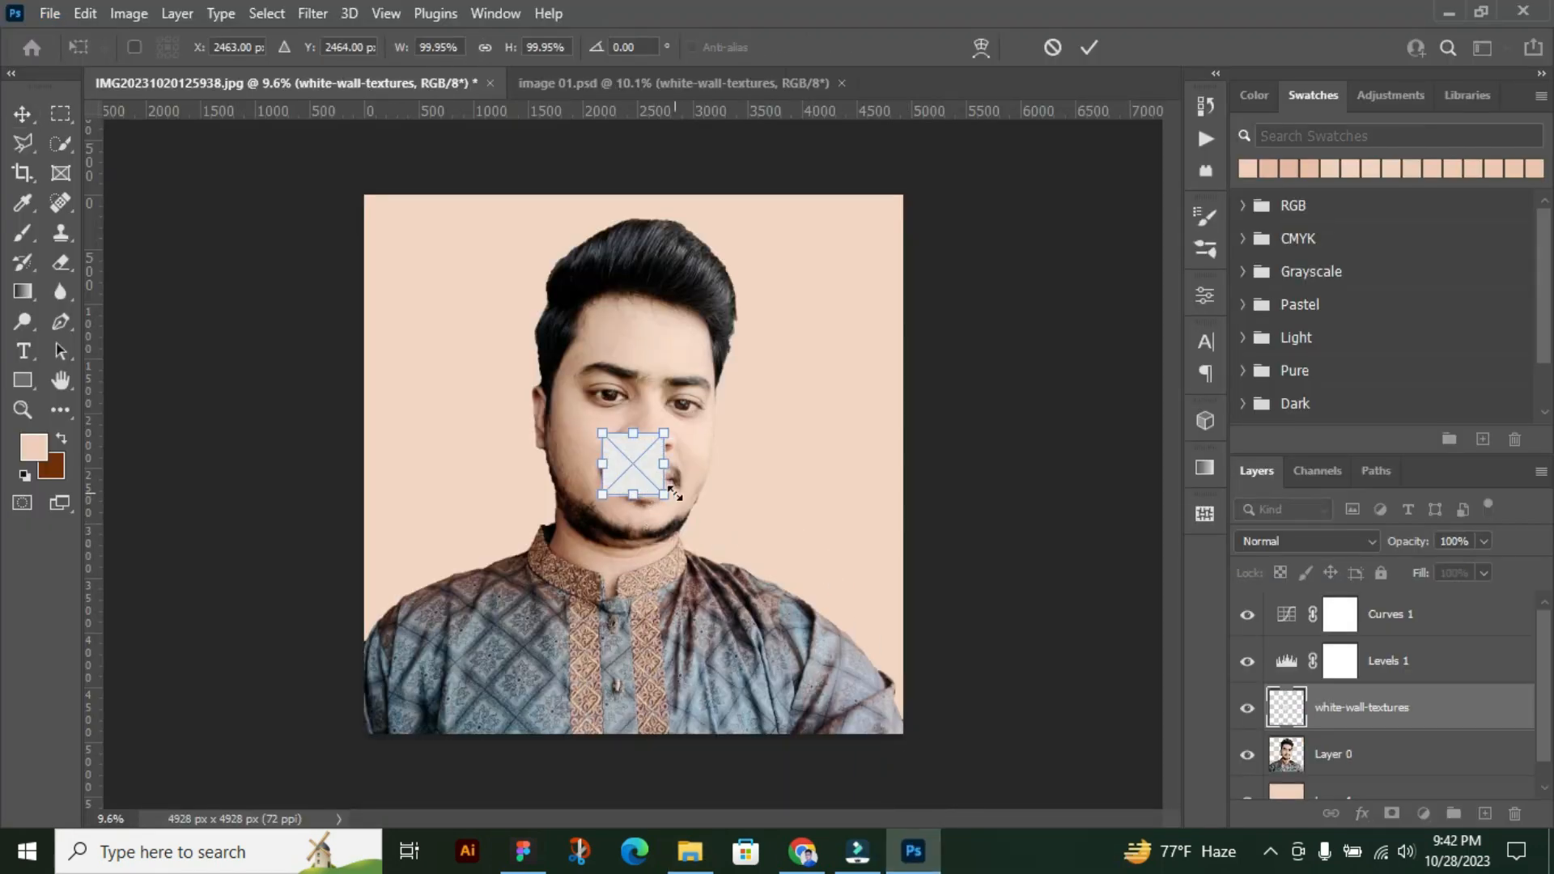
left_click_drag(664, 494, 916, 729)
left_click(1089, 49)
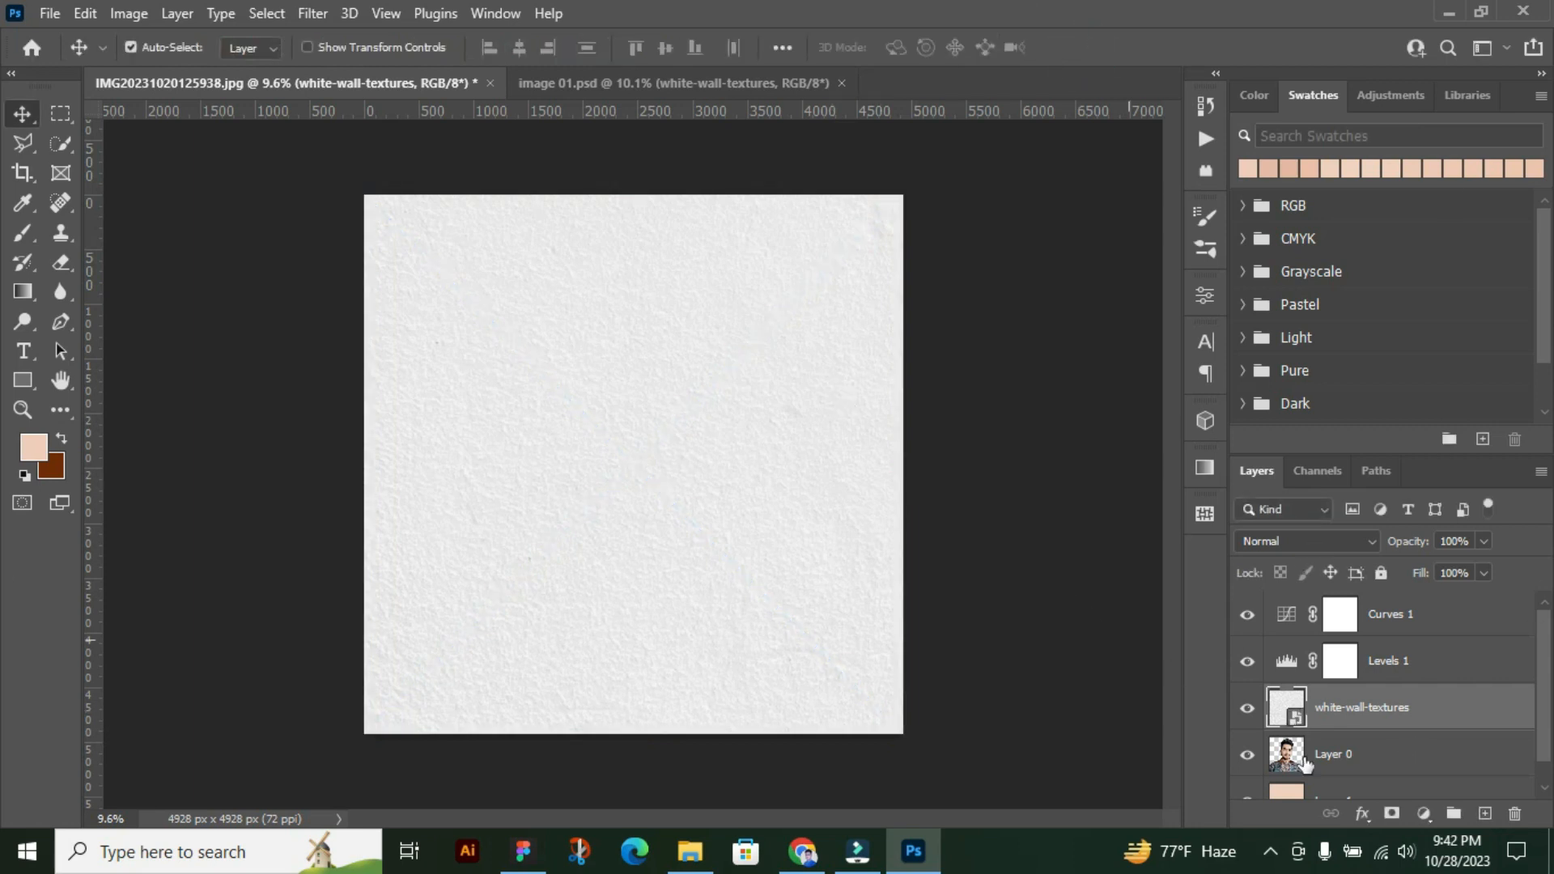
Move the white-wall-textures layer beneath the peach Layer 1 and set Layer 1's blend mode to Multiply
scroll(1328, 718, "down", 1)
left_click_drag(1344, 695, 1345, 795)
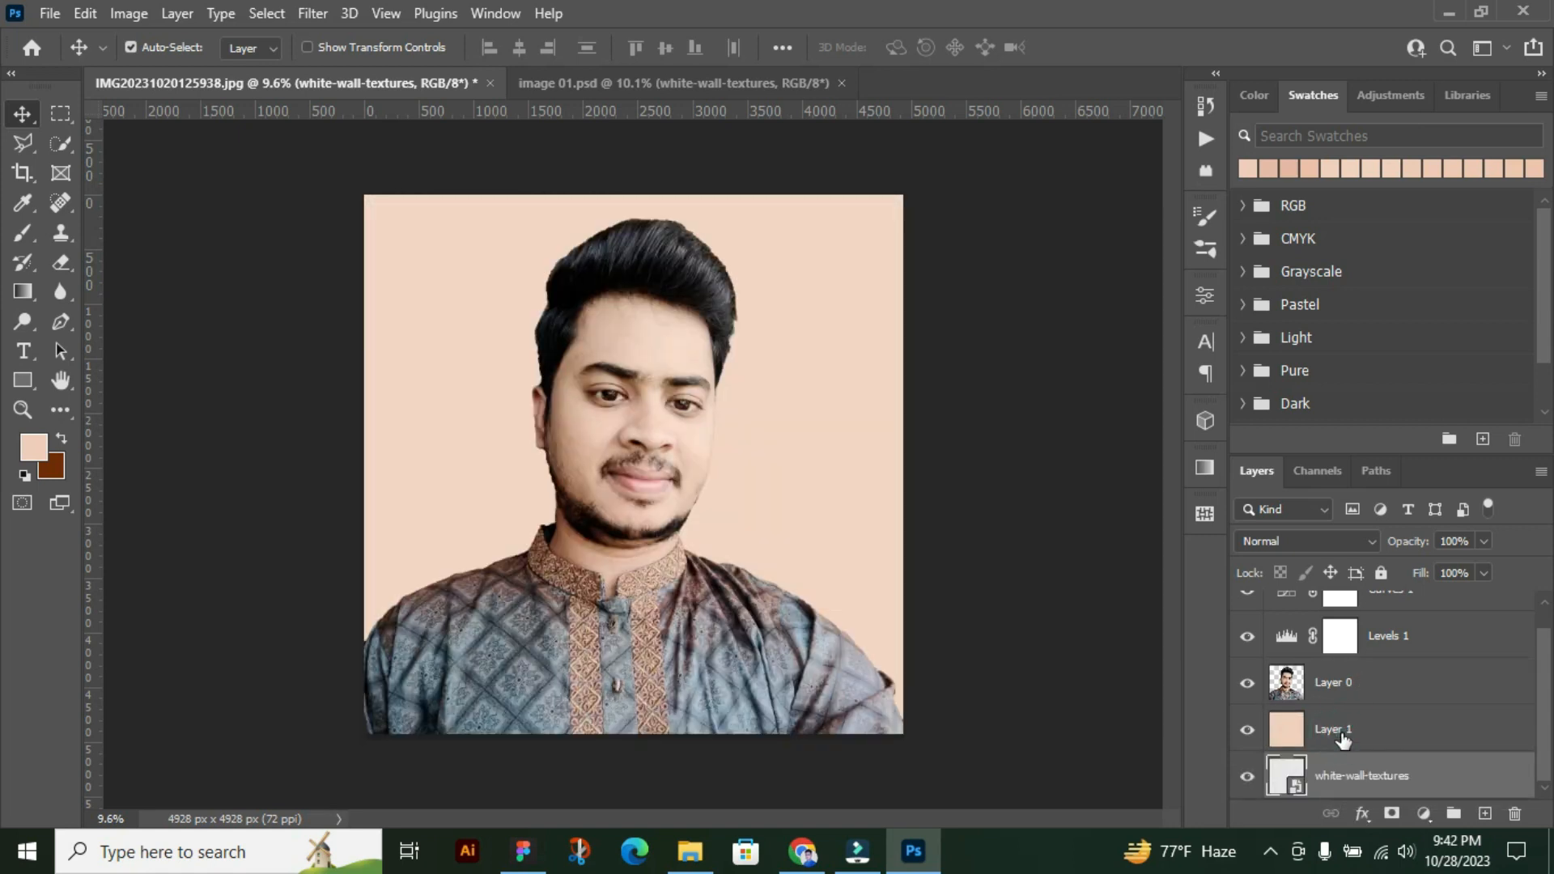
left_click(1342, 735)
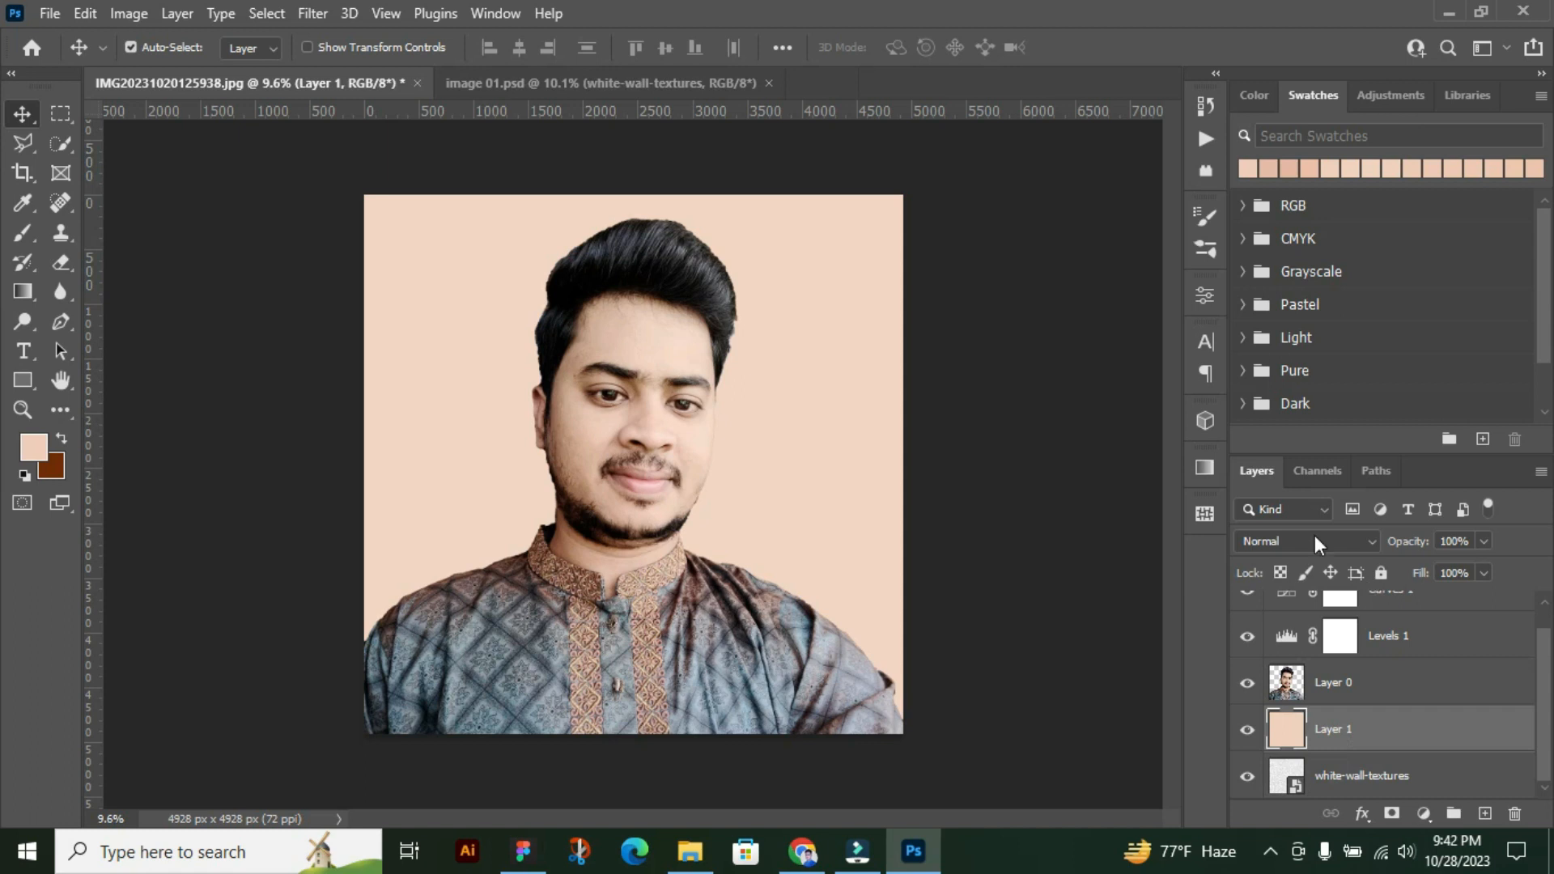
left_click(1321, 548)
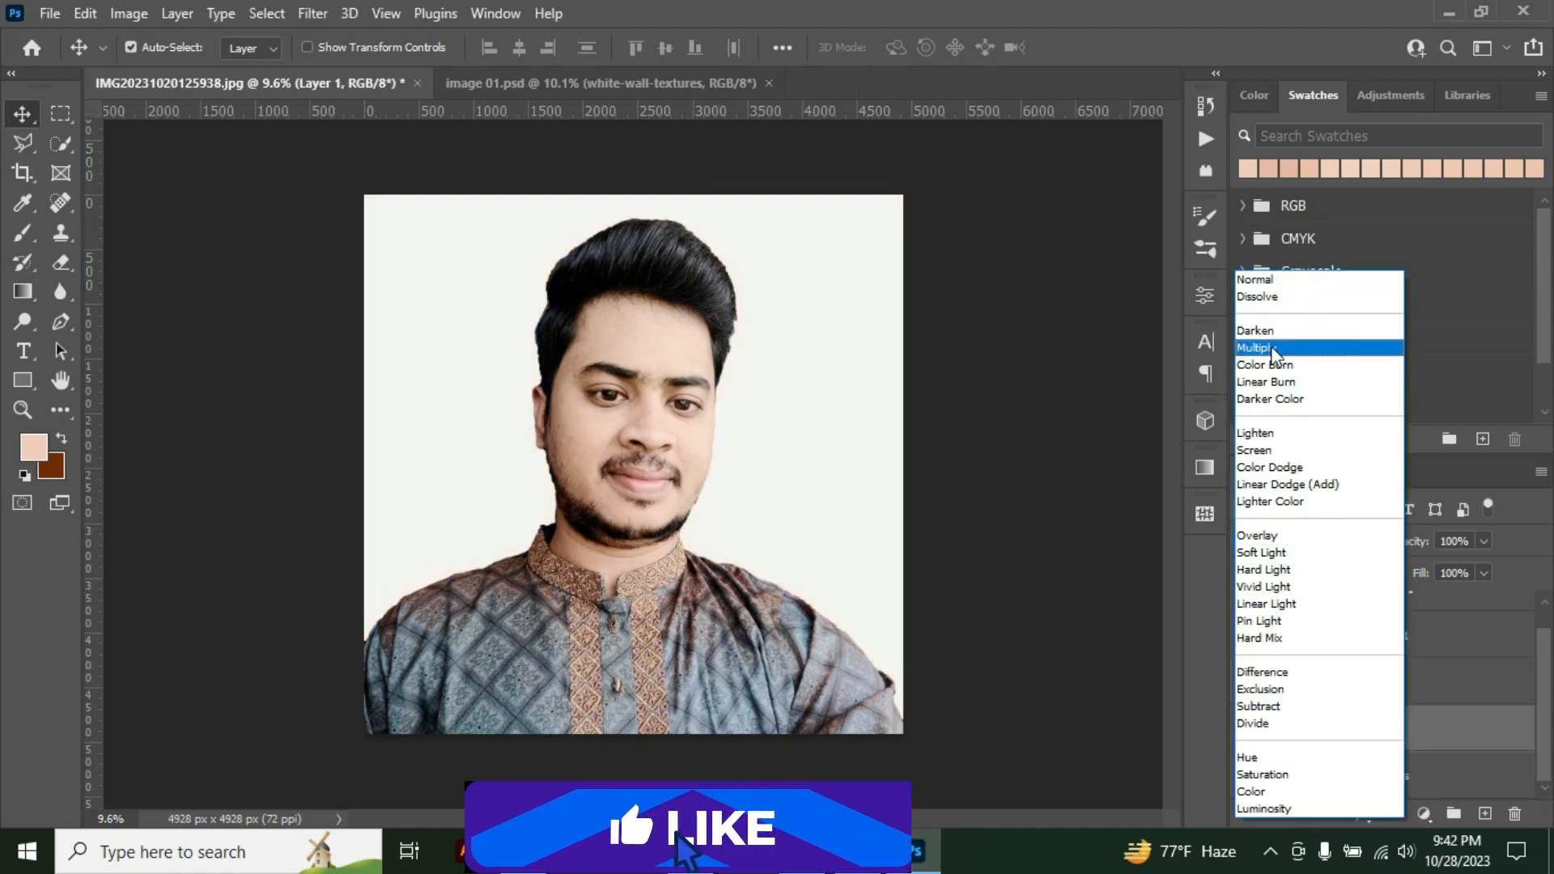
left_click(1273, 348)
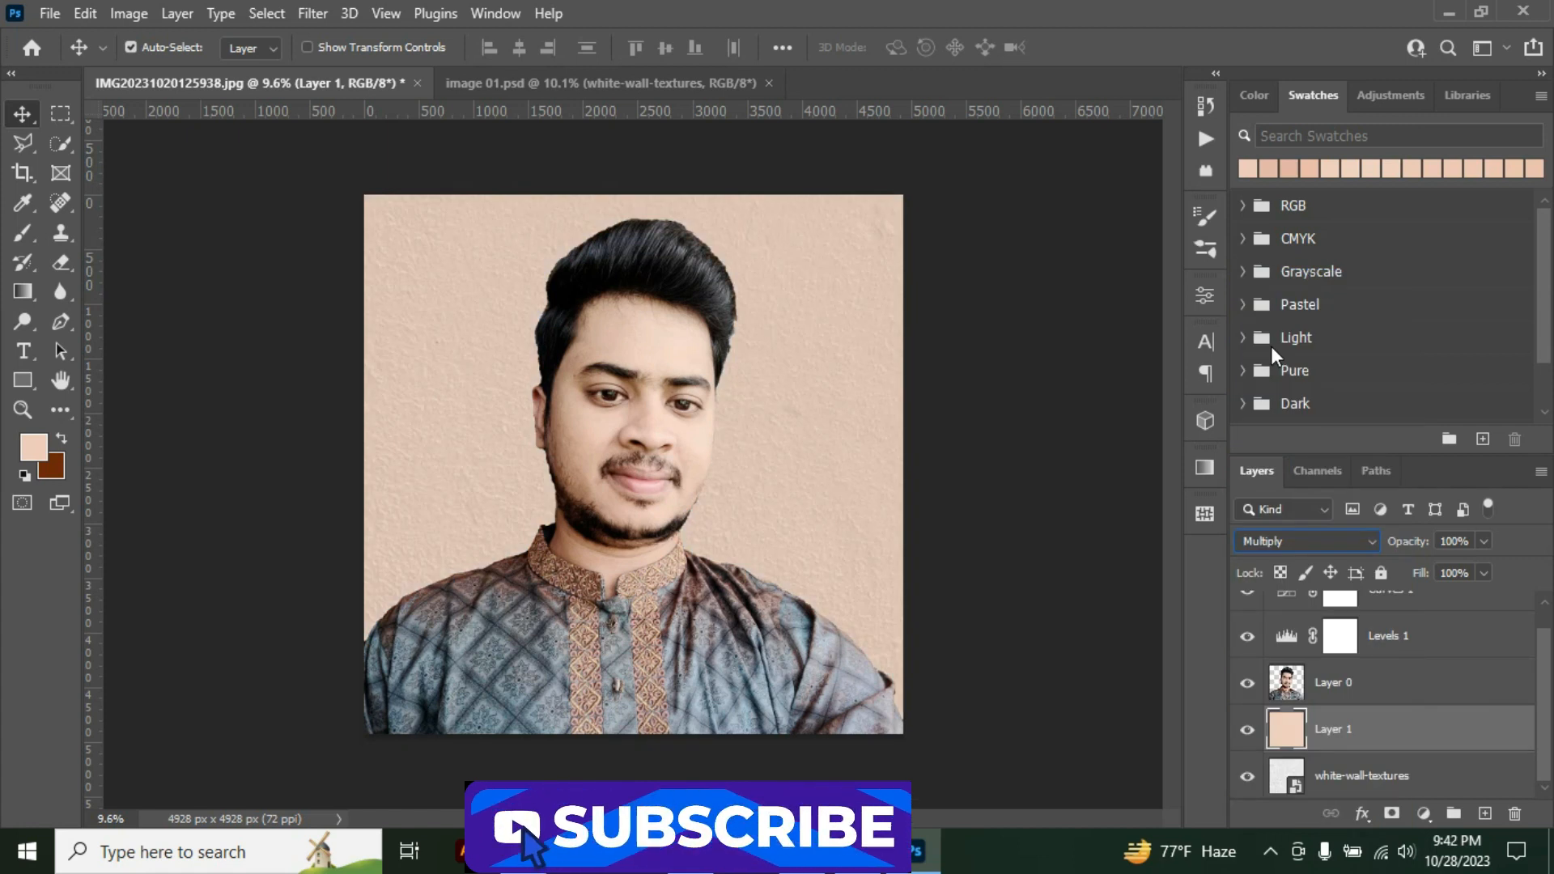